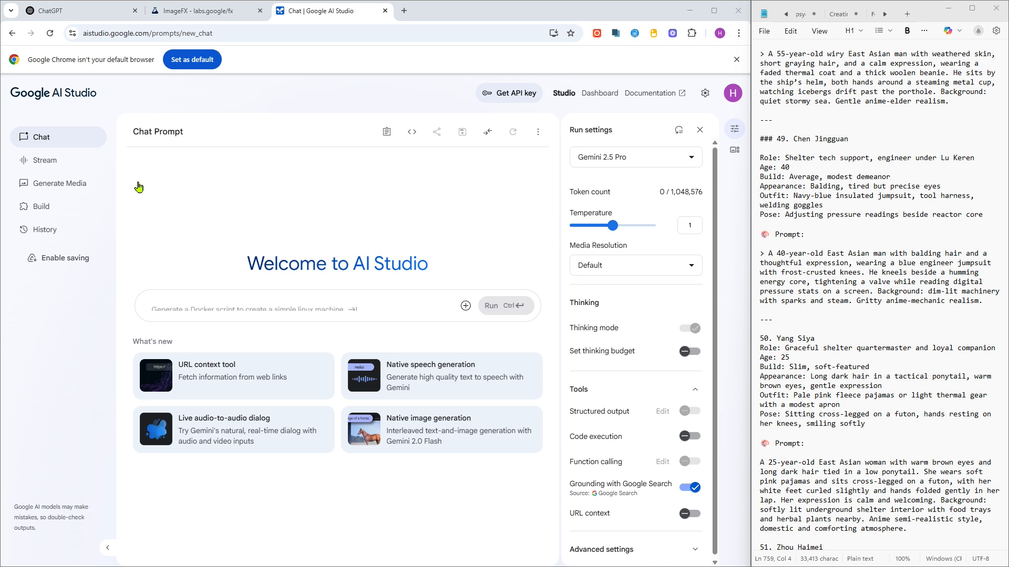
- Switch to the ImageFX tab and scroll the character notes back to the start of the list
{"action": "left_click", "coordinate": [188, 14]}
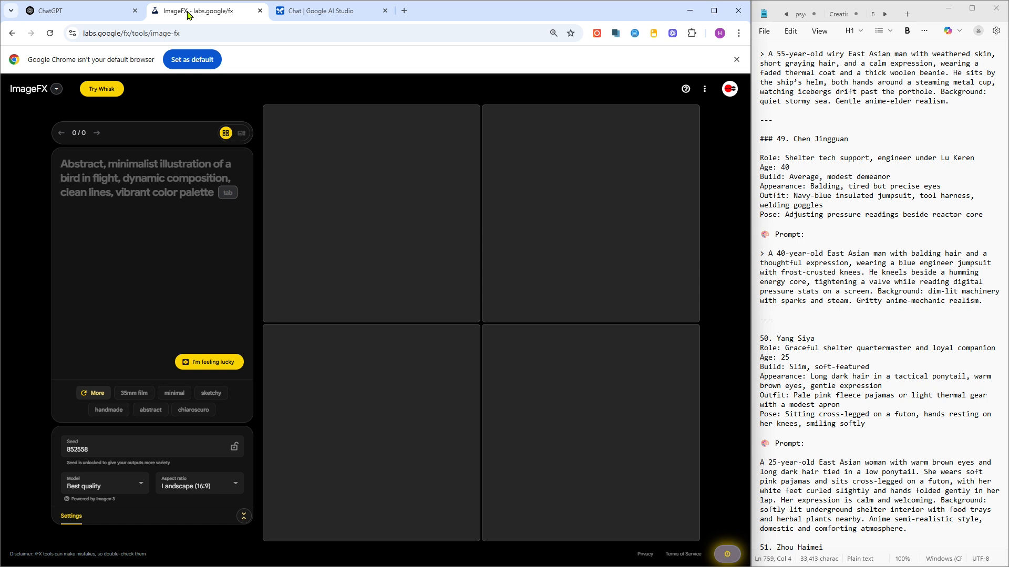
{"action": "left_click", "coordinate": [891, 146]}
{"action": "scroll", "coordinate": [892, 146], "scroll_direction": "up", "scroll_amount": 6}
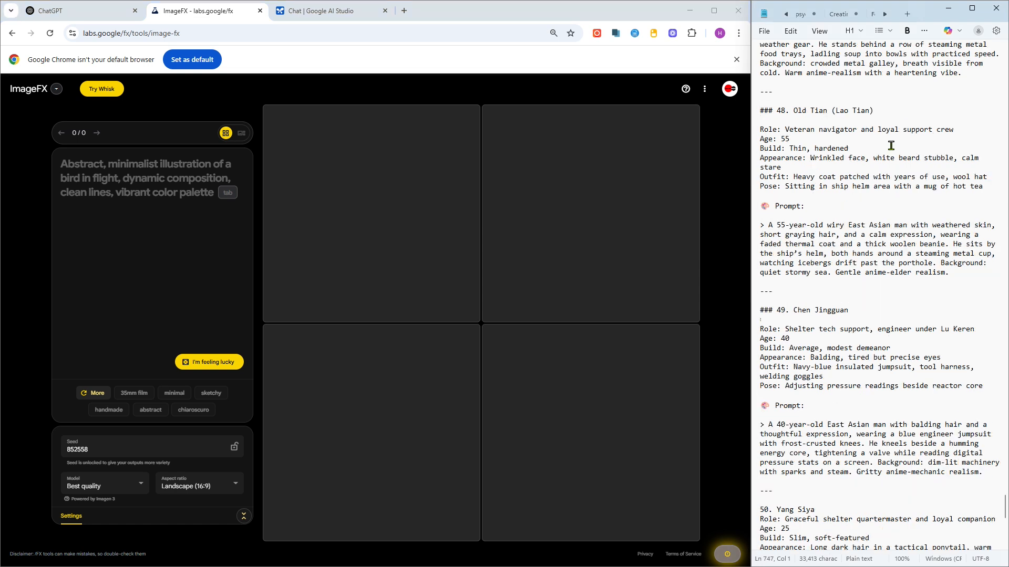
{"action": "scroll", "coordinate": [891, 145], "scroll_direction": "up", "scroll_amount": 15}
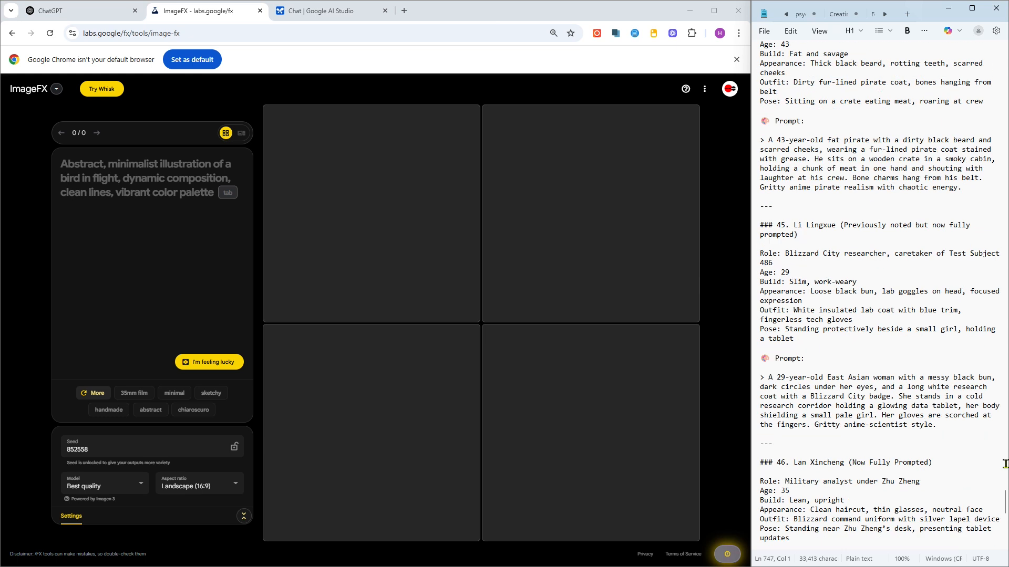
{"action": "scroll", "coordinate": [1007, 508], "scroll_direction": "up", "scroll_amount": 20}
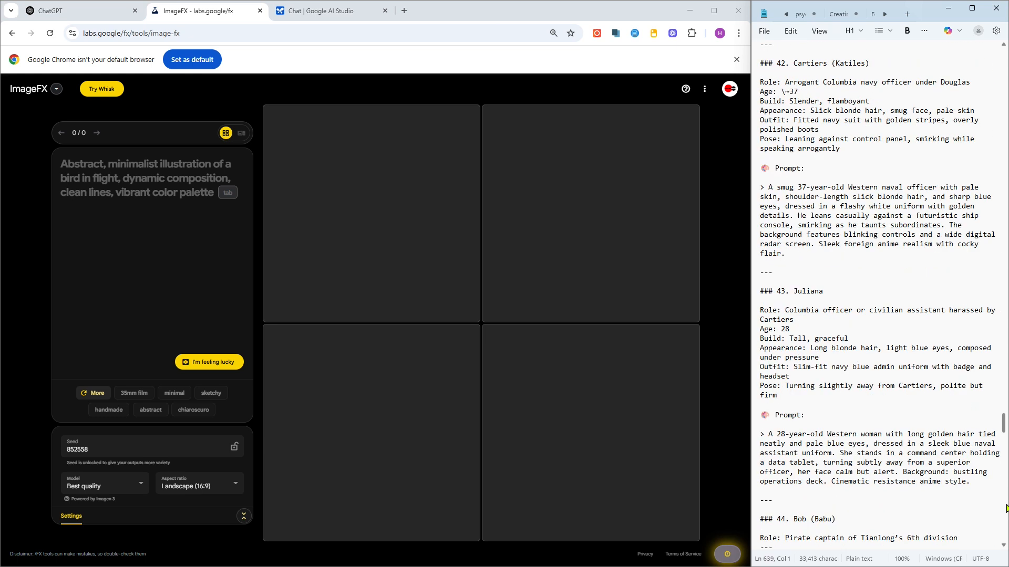
{"action": "scroll", "coordinate": [1006, 508], "scroll_direction": "up", "scroll_amount": 20}
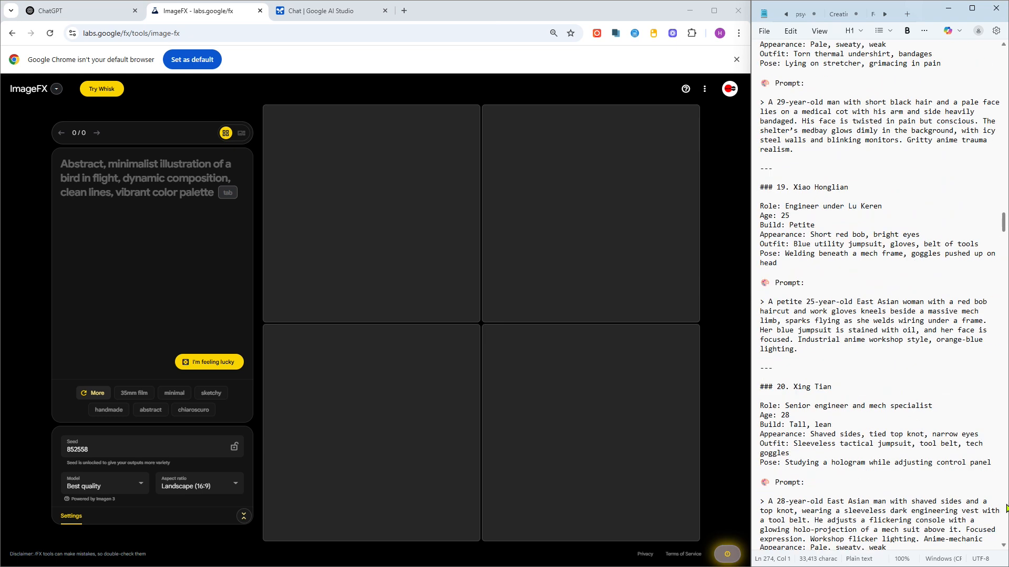
{"action": "scroll", "coordinate": [1006, 508], "scroll_direction": "up", "scroll_amount": 20}
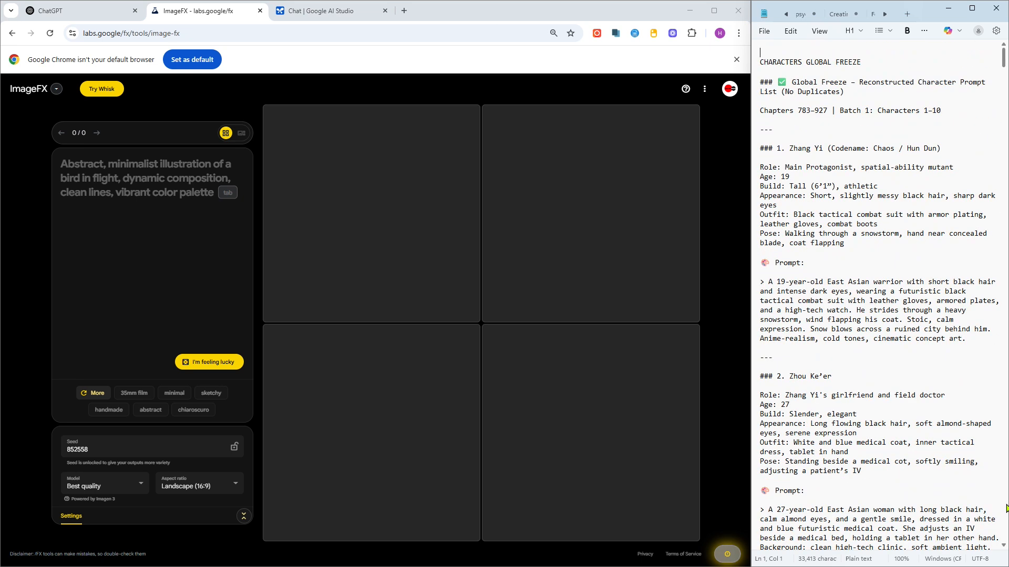
- Copy Zhang Yi's character entry and prompt from the notes, zoomed to 130%, and paste it into the ImageFX prompt box
{"action": "key", "text": "Down"}
{"action": "key", "text": "Down"}
{"action": "key", "text": "Down"}
{"action": "key", "text": "Down"}
{"action": "left_click", "coordinate": [953, 443]}
{"action": "scroll", "coordinate": [952, 439], "scroll_direction": "down", "scroll_amount": 1}
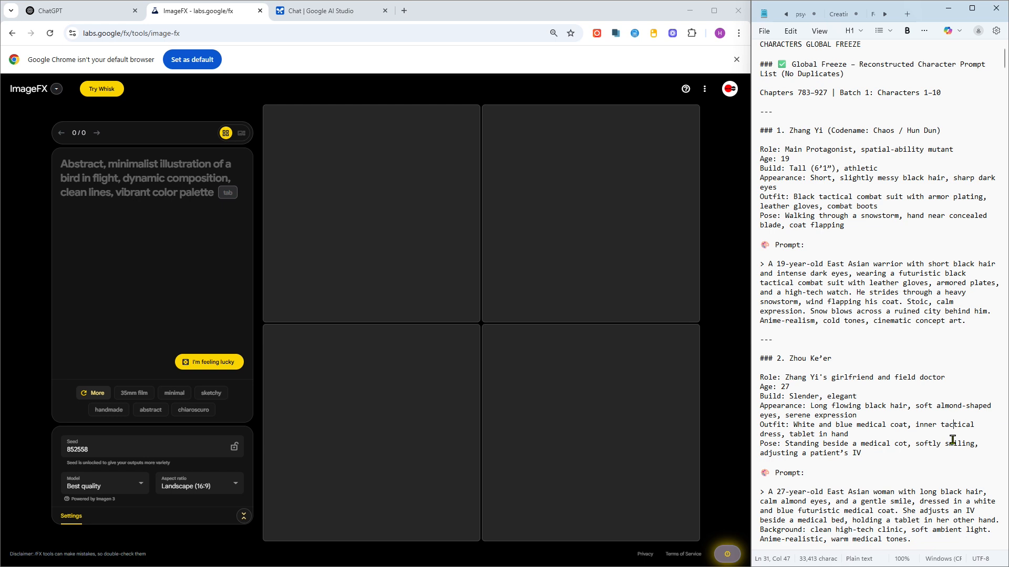
{"action": "scroll", "coordinate": [952, 439], "scroll_direction": "down", "scroll_amount": 3}
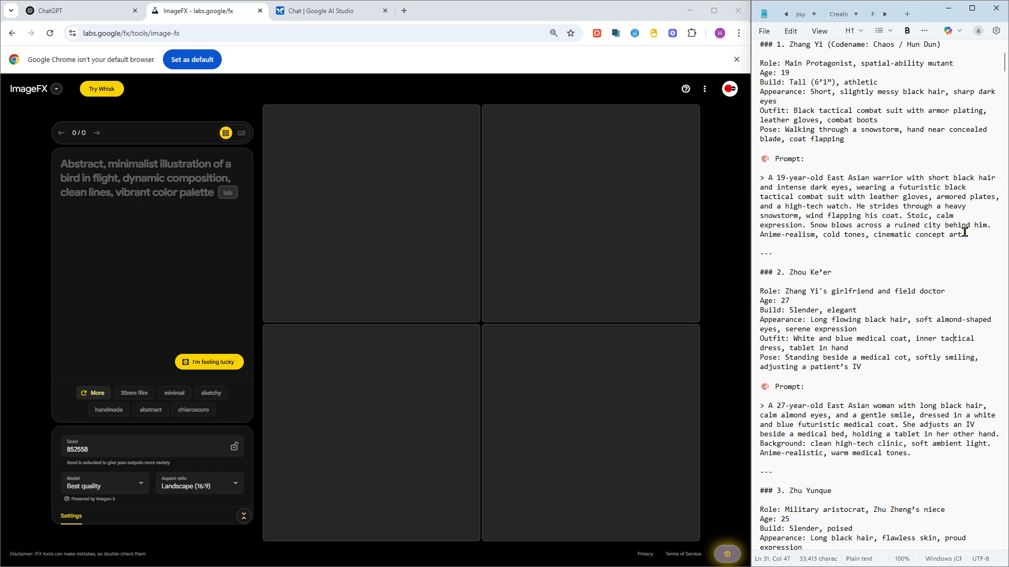
{"action": "left_click_drag", "start_coordinate": [964, 233], "coordinate": [751, 46]}
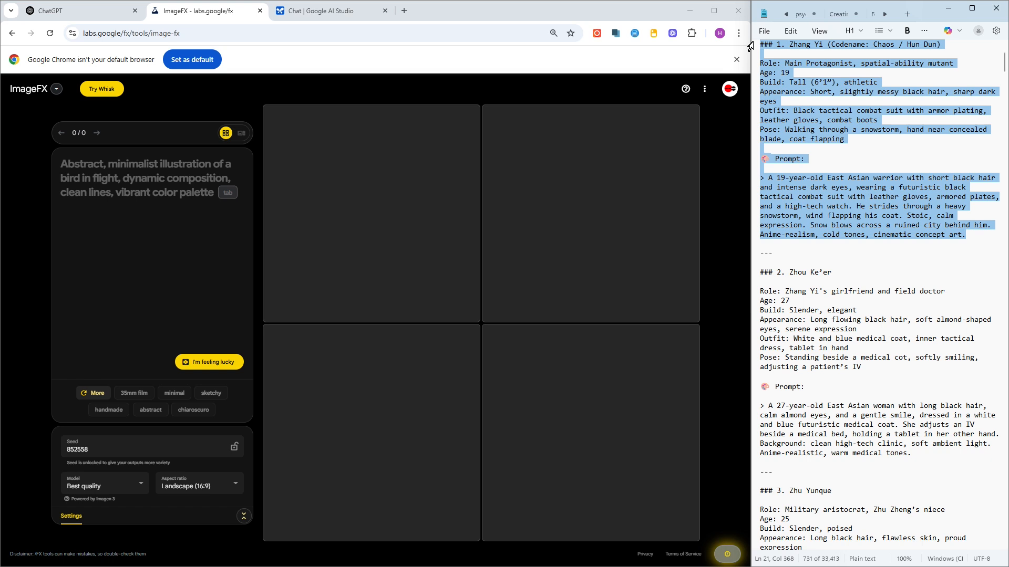
{"action": "left_click", "coordinate": [825, 82]}
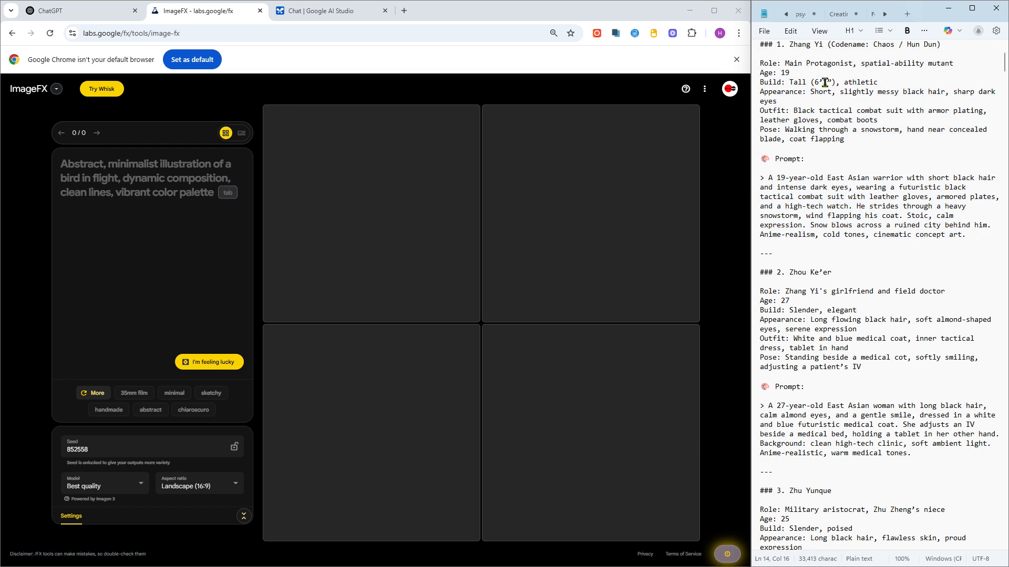
{"action": "scroll", "coordinate": [825, 83], "scroll_direction": "up", "scroll_amount": 2}
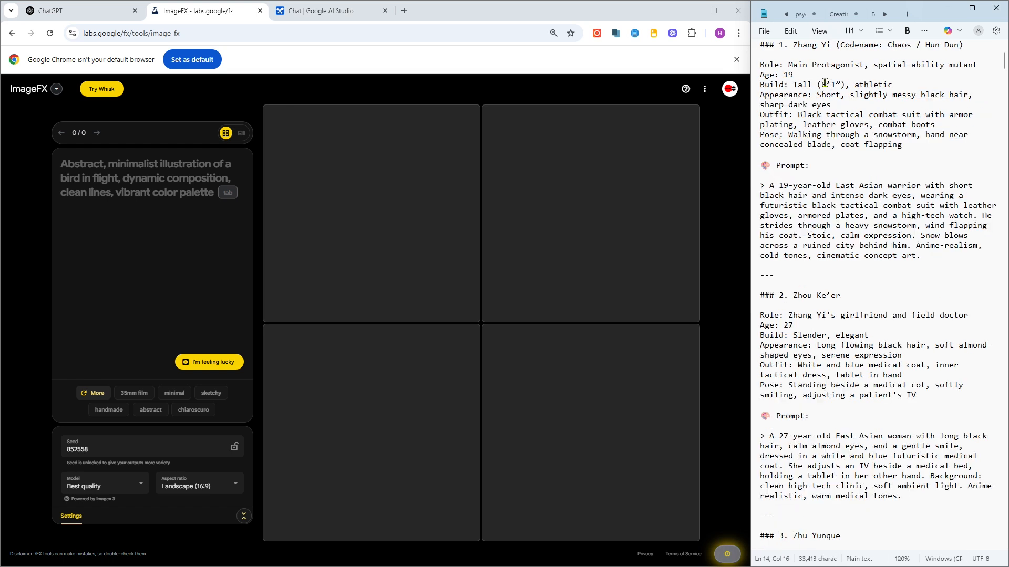
{"action": "scroll", "coordinate": [825, 82], "scroll_direction": "up", "scroll_amount": 1}
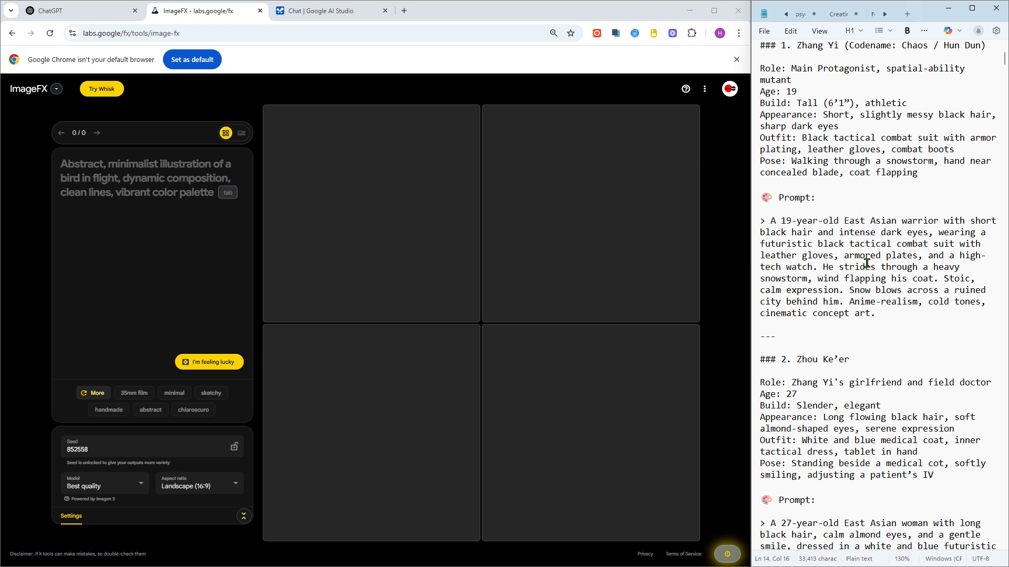
{"action": "left_click_drag", "start_coordinate": [883, 314], "coordinate": [750, 45]}
{"action": "key", "text": "ctrl+c"}
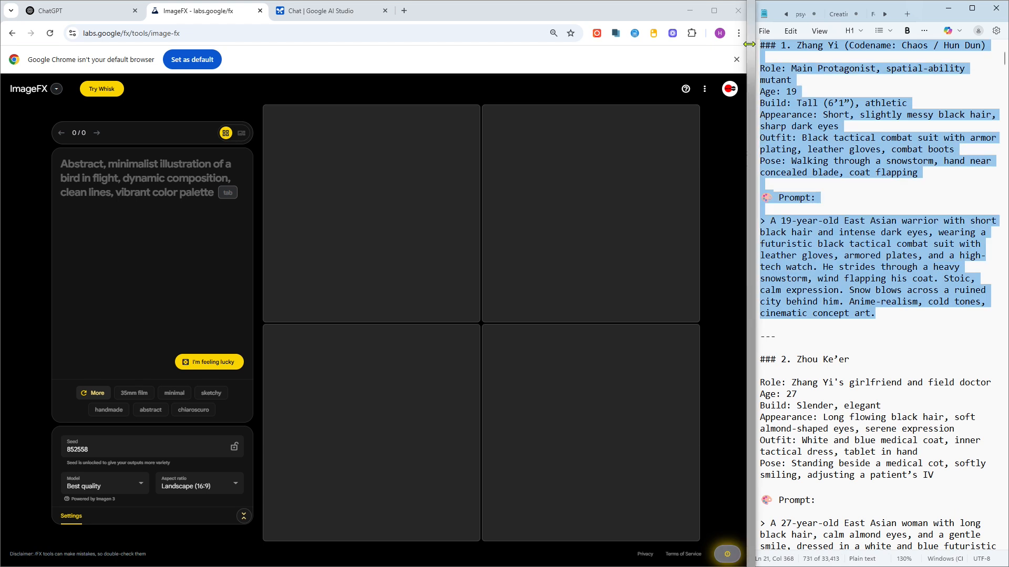
{"action": "left_click", "coordinate": [116, 170]}
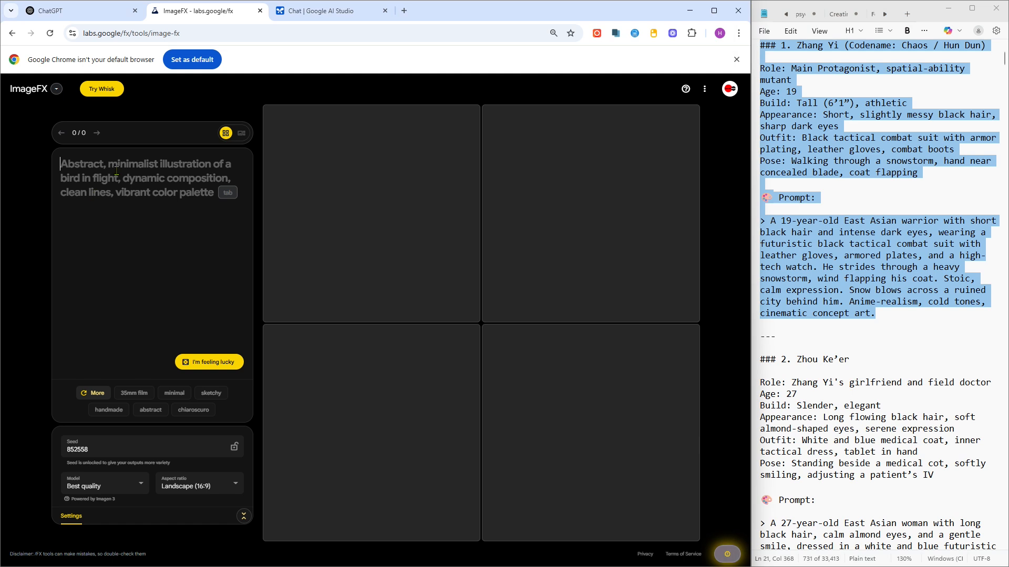
{"action": "key", "text": "ctrl+v"}
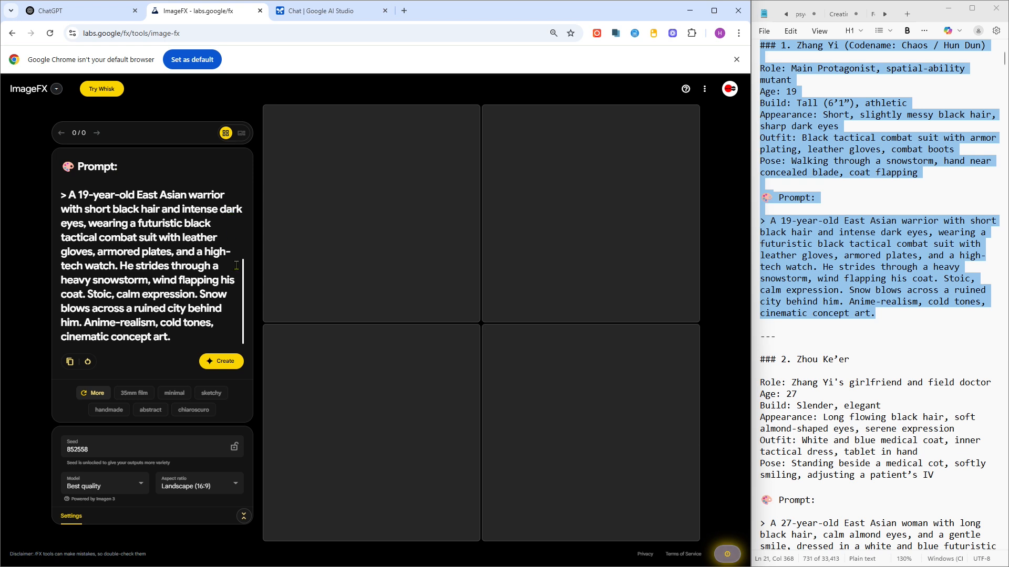
- Create images from the pasted Zhang Yi prompt
{"action": "left_click", "coordinate": [230, 363]}
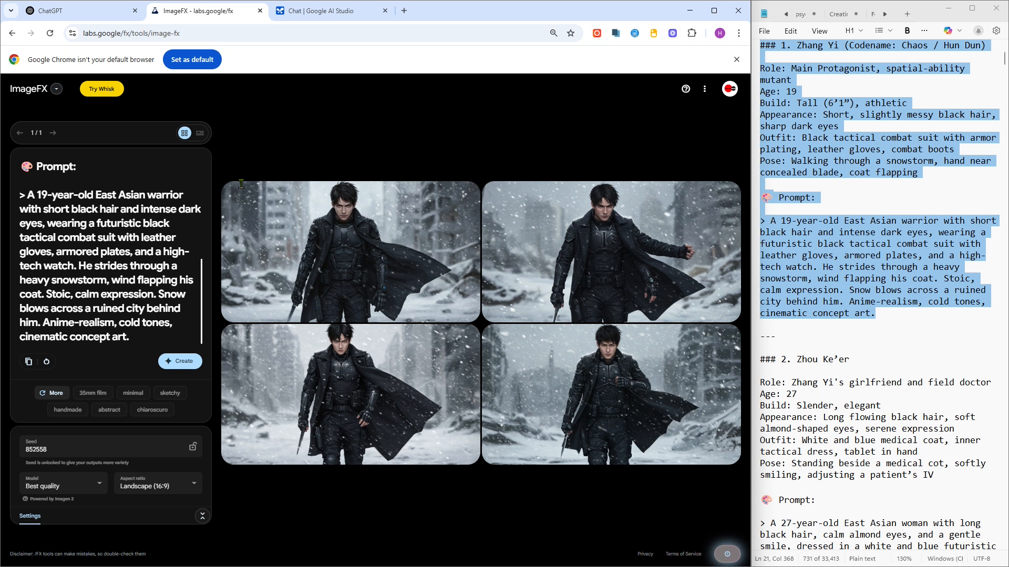
{"action": "mouse_move", "coordinate": [363, 258]}
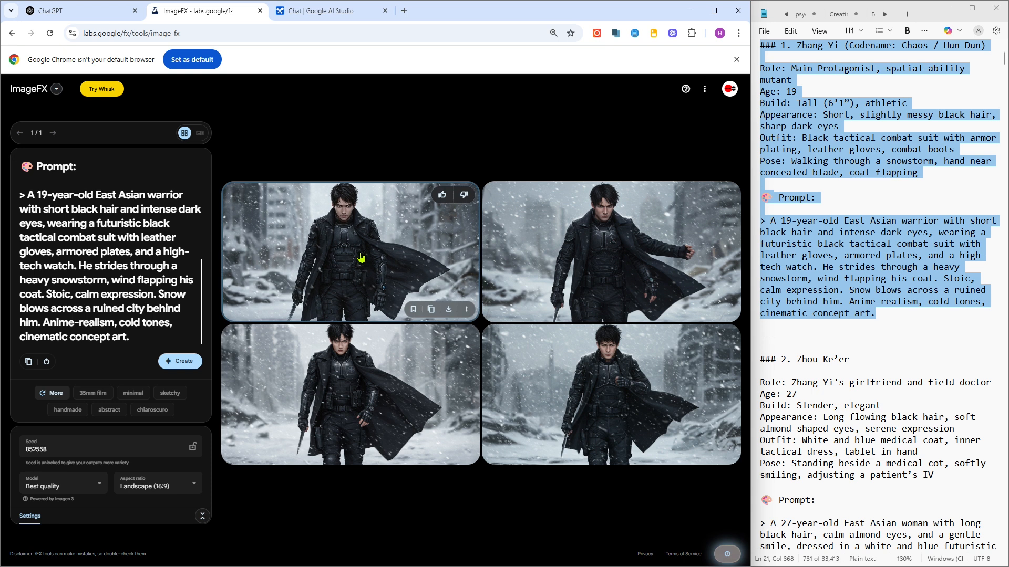
{"action": "mouse_move", "coordinate": [656, 282]}
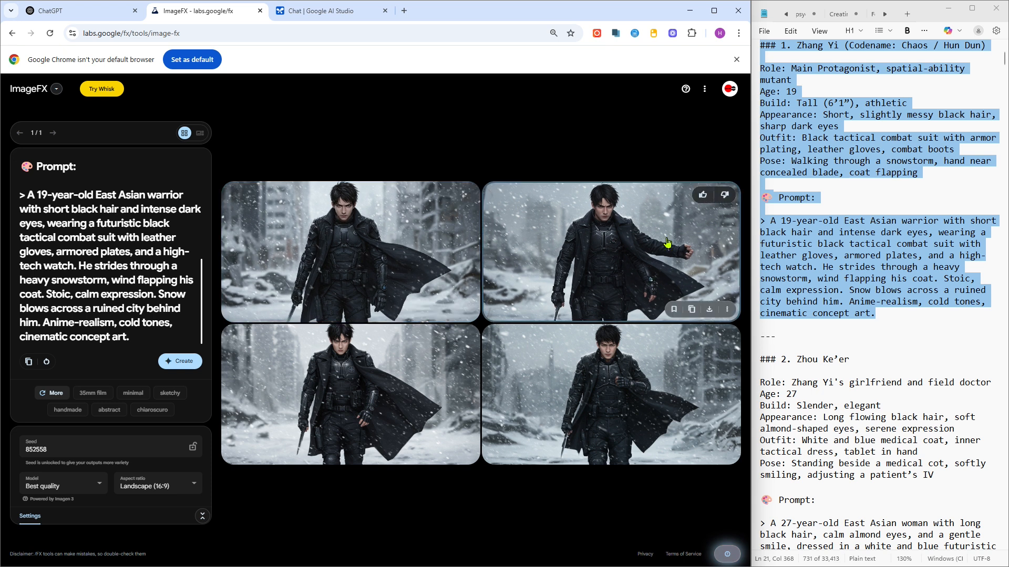
{"action": "mouse_move", "coordinate": [612, 382]}
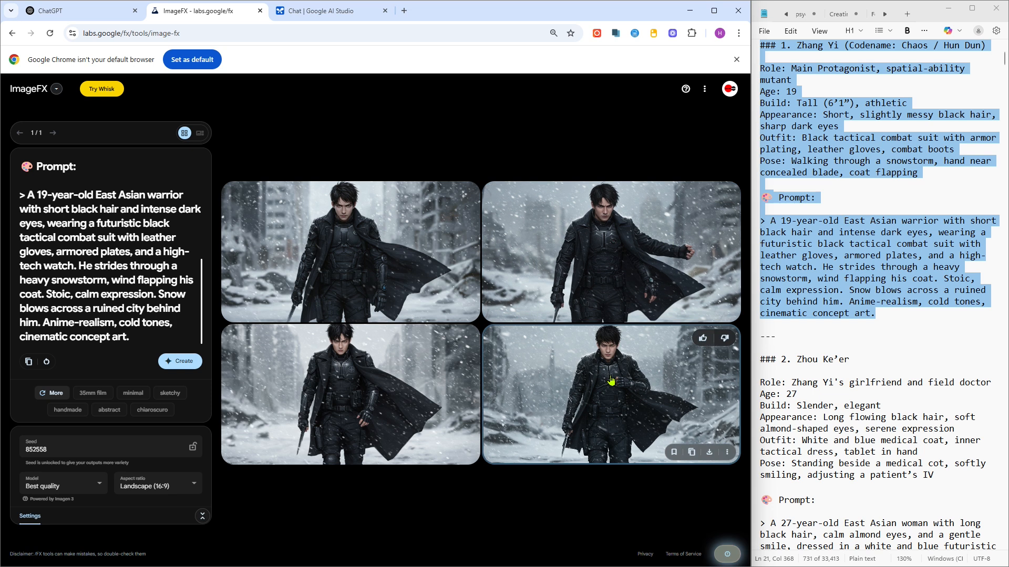
{"action": "mouse_move", "coordinate": [432, 304]}
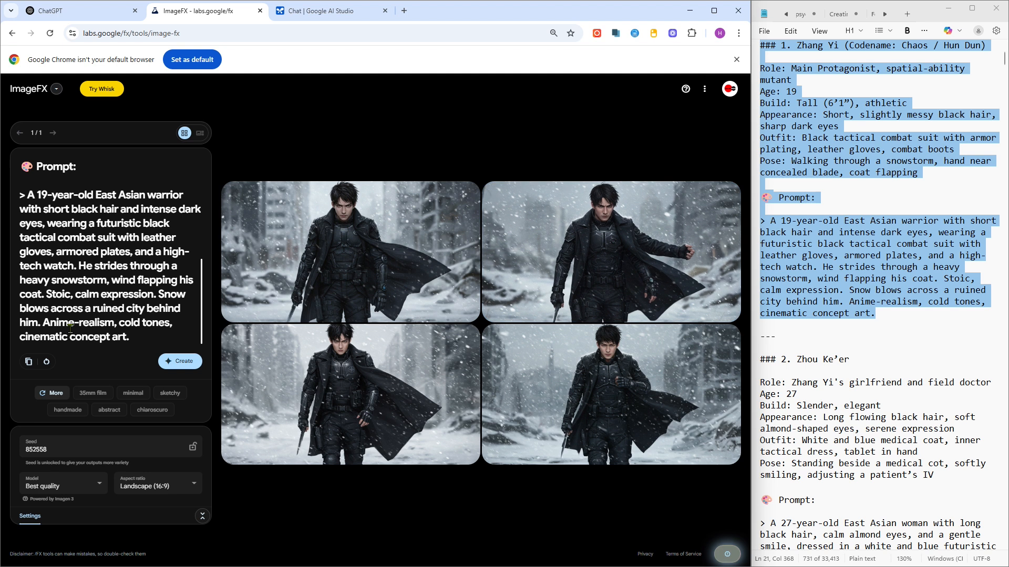
- Download the upper-right generated image of the warrior
{"action": "left_click", "coordinate": [116, 323], "text": "shift"}
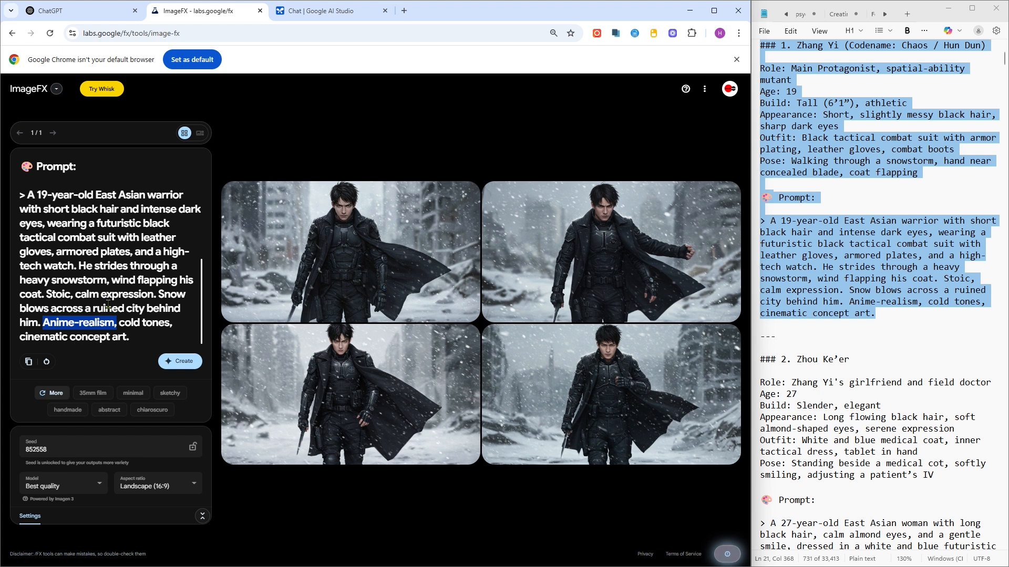
{"action": "mouse_move", "coordinate": [594, 307]}
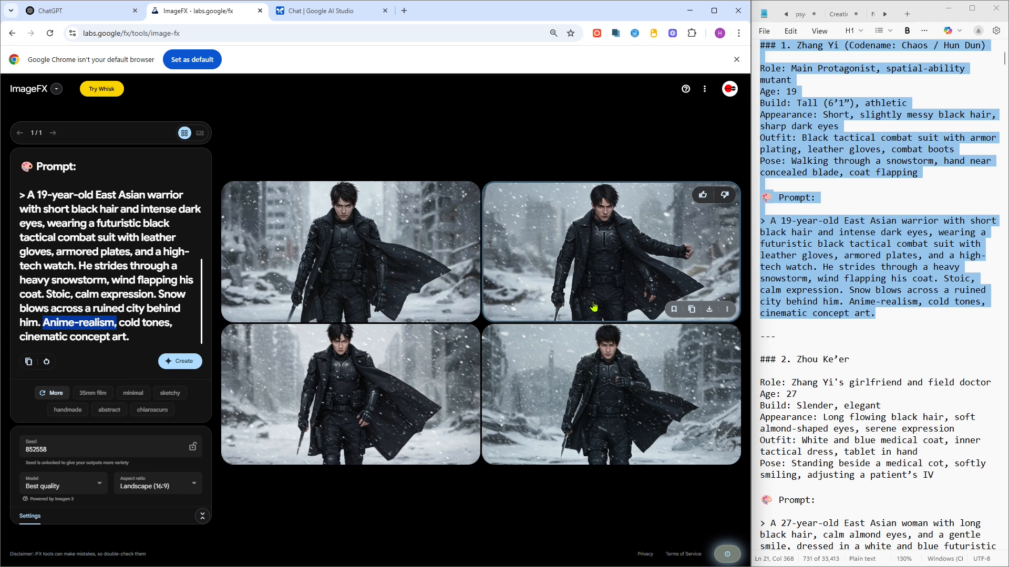
{"action": "left_click", "coordinate": [709, 310]}
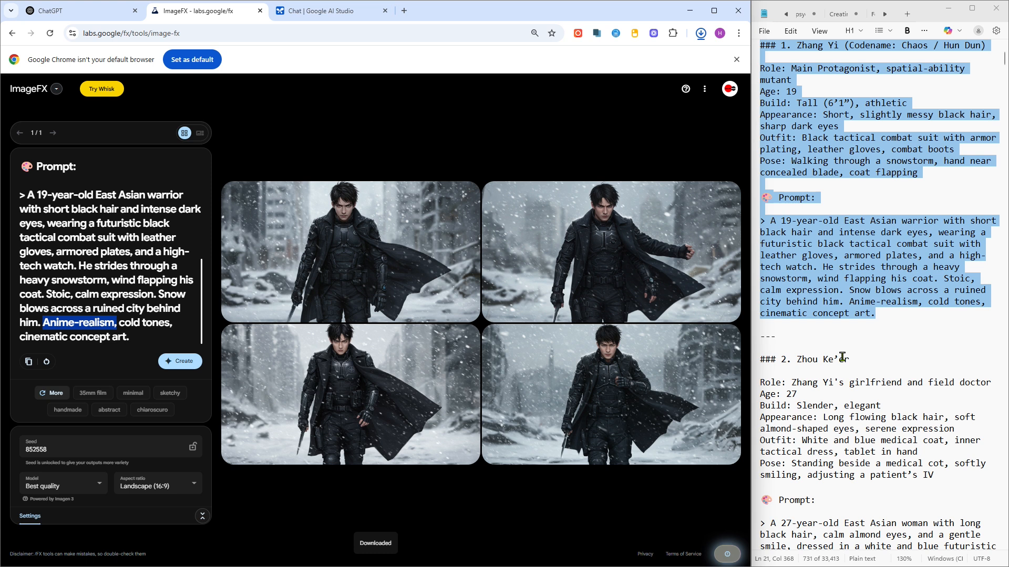
- Select Zhou Ke'er's character entry and prompt in the notes
{"action": "left_click", "coordinate": [842, 358]}
{"action": "scroll", "coordinate": [842, 357], "scroll_direction": "down", "scroll_amount": 7}
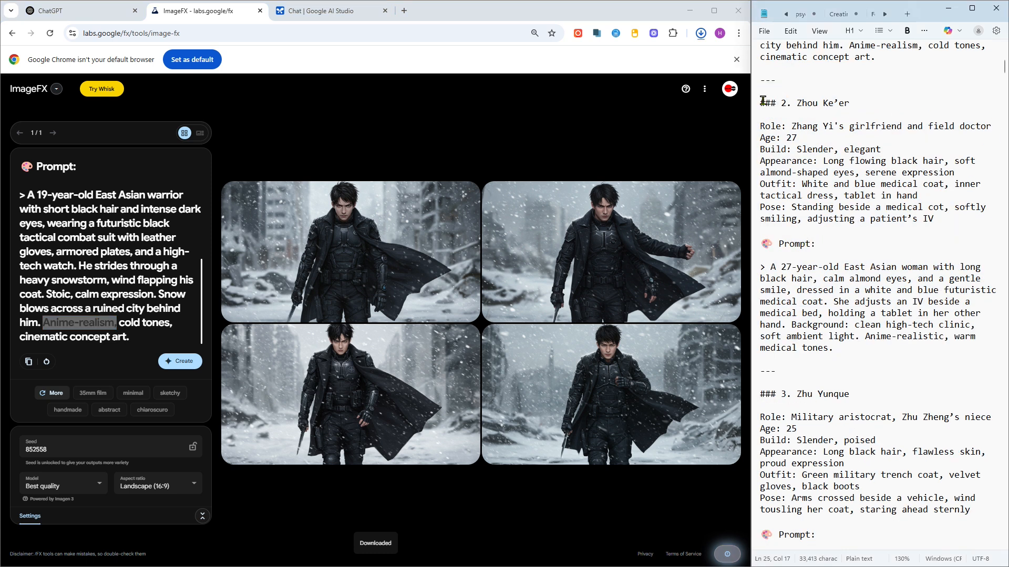
{"action": "left_click_drag", "start_coordinate": [763, 100], "coordinate": [975, 352]}
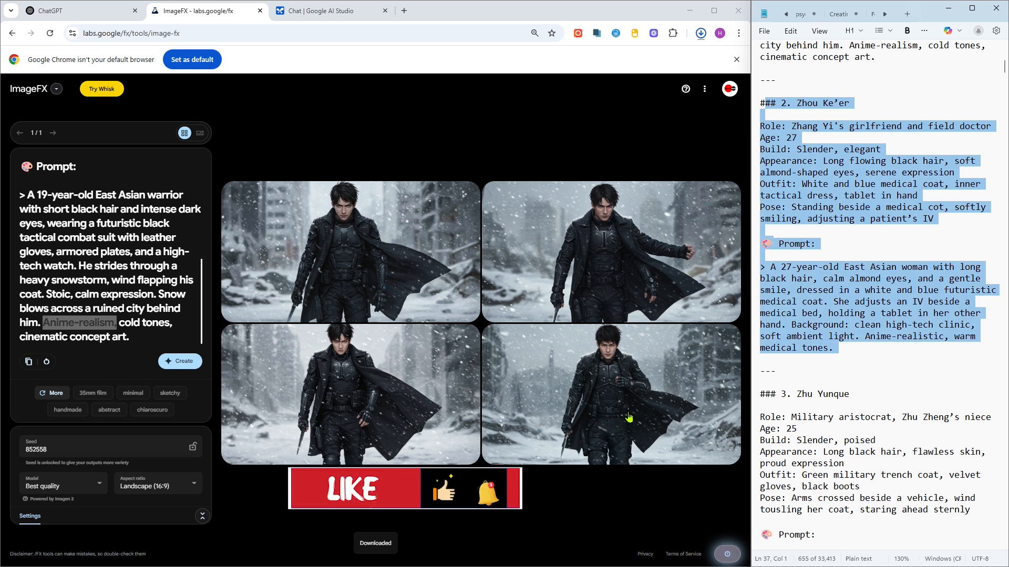
- Add the "blue and orange" style suggestion to the prompt
{"action": "mouse_move", "coordinate": [414, 277]}
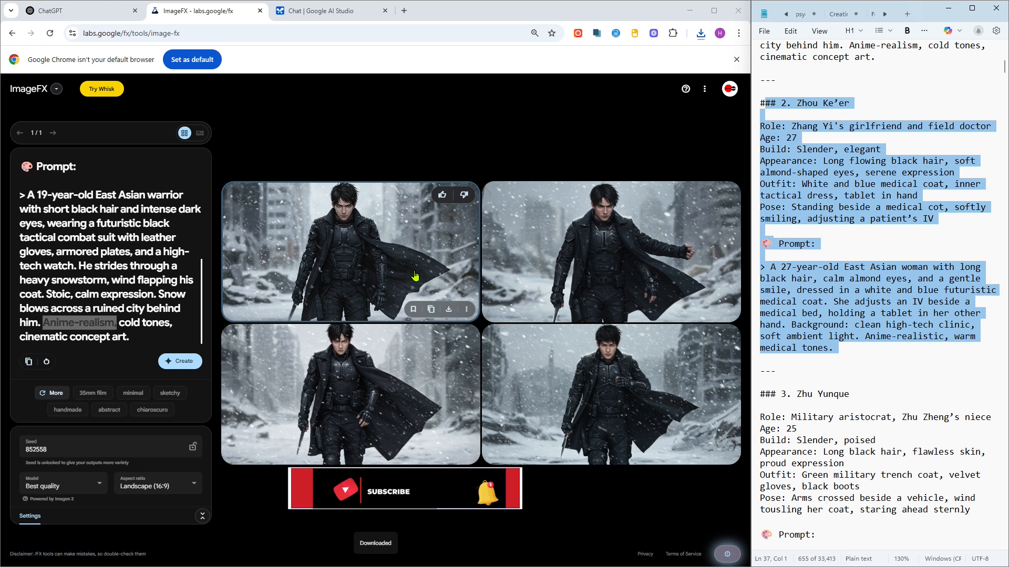
{"action": "left_click", "coordinate": [139, 336]}
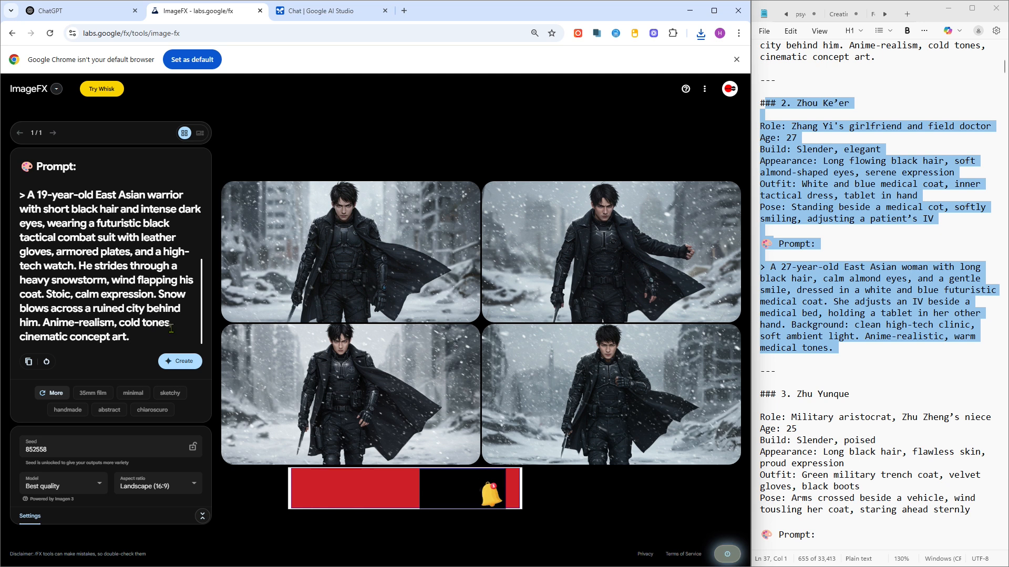
{"action": "key", "text": "ctrl+a"}
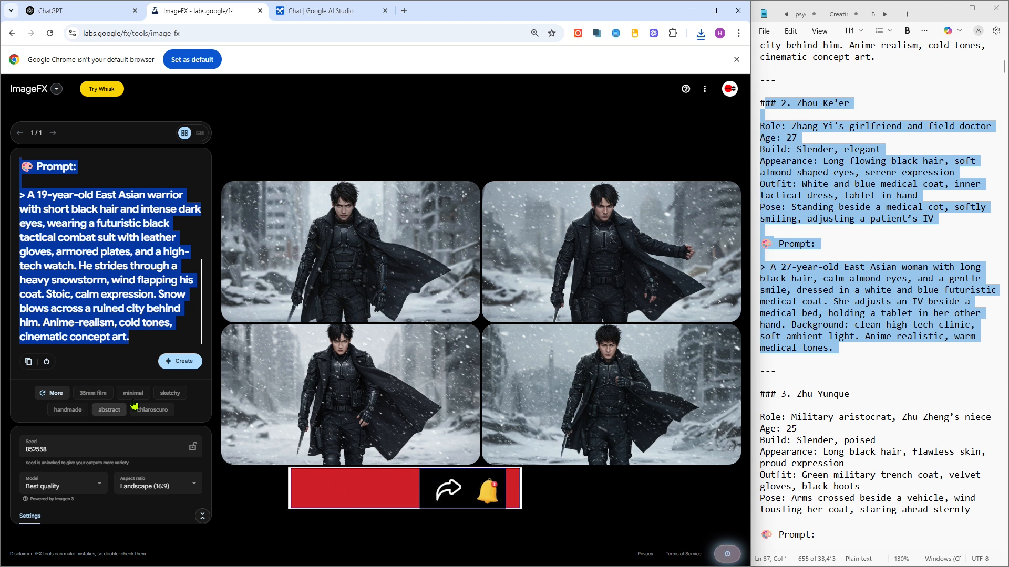
{"action": "left_click", "coordinate": [45, 394]}
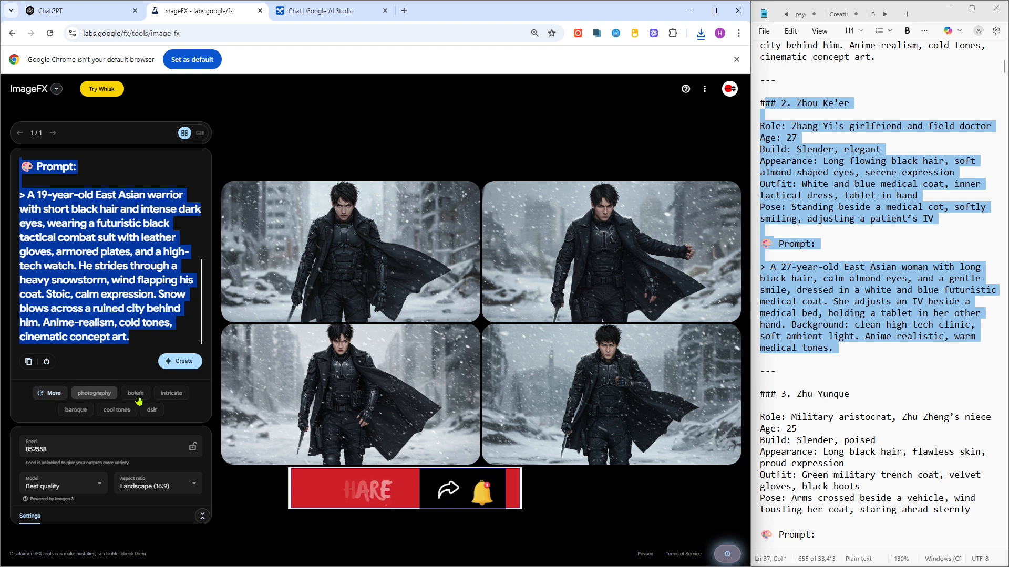
{"action": "left_click", "coordinate": [45, 398]}
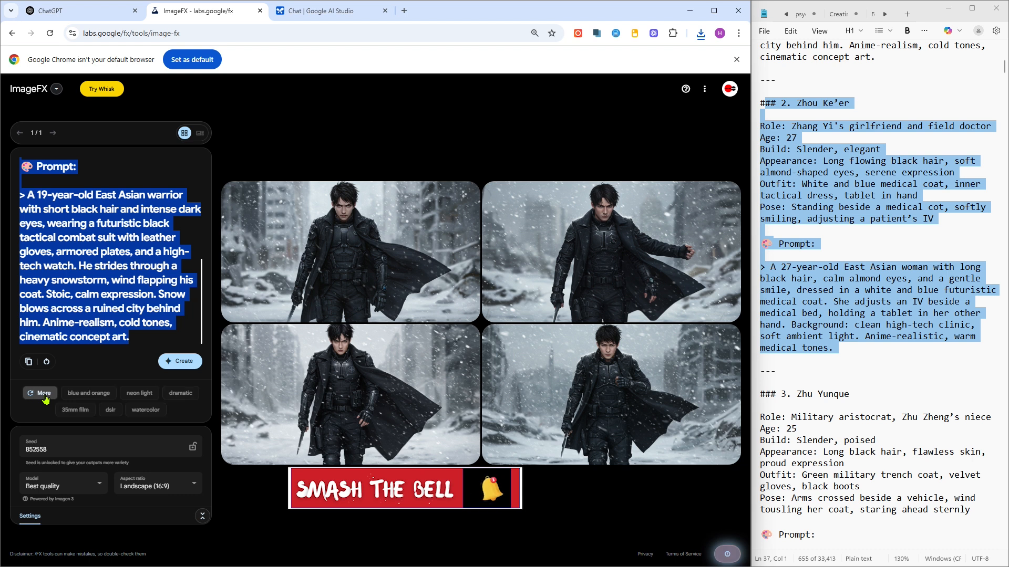
{"action": "left_click", "coordinate": [91, 394]}
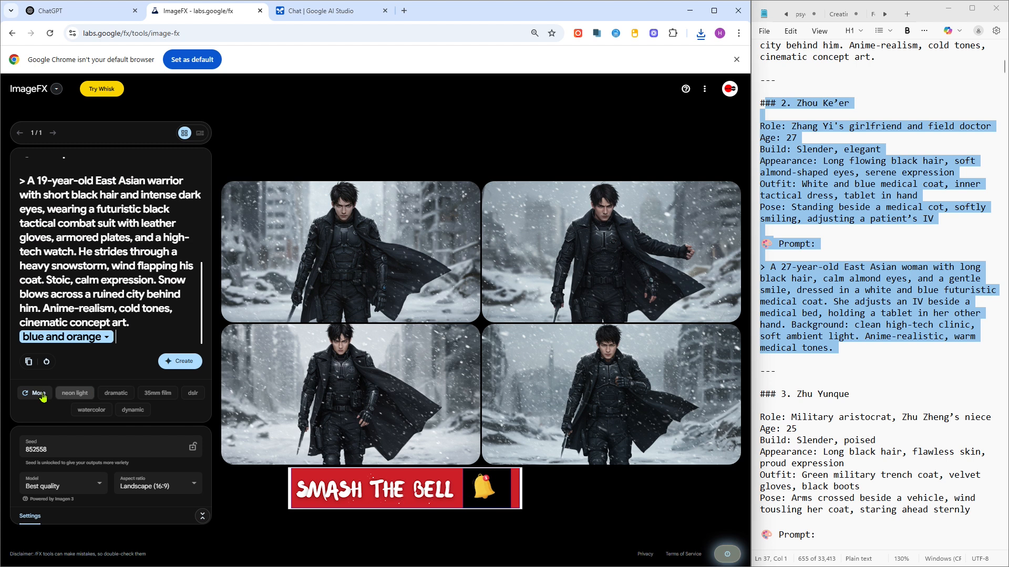
- Add the "cinematic" style suggestion to the prompt
{"action": "left_click", "coordinate": [116, 308]}
{"action": "left_click_drag", "start_coordinate": [116, 309], "coordinate": [45, 309]}
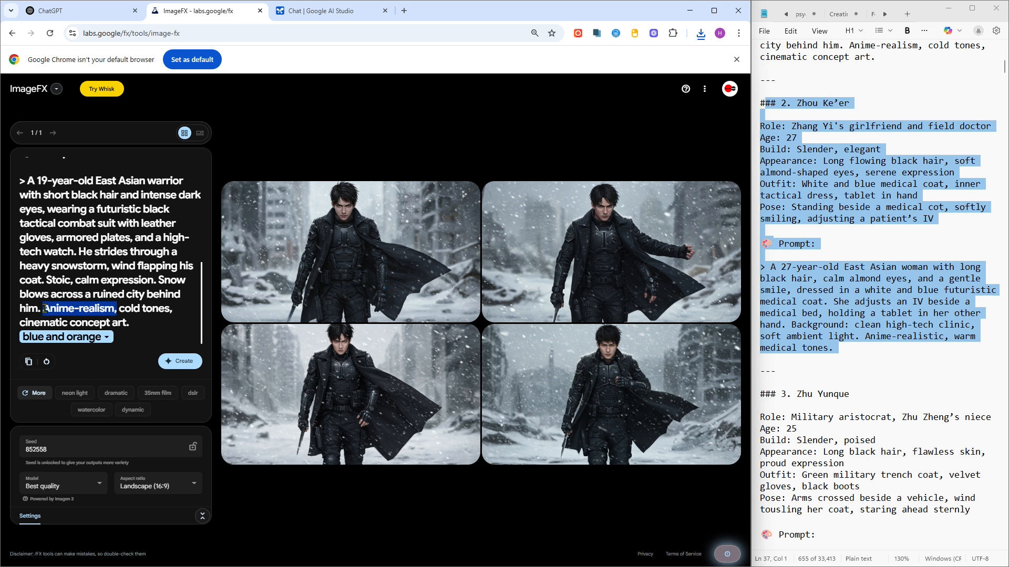
{"action": "left_click", "coordinate": [141, 342]}
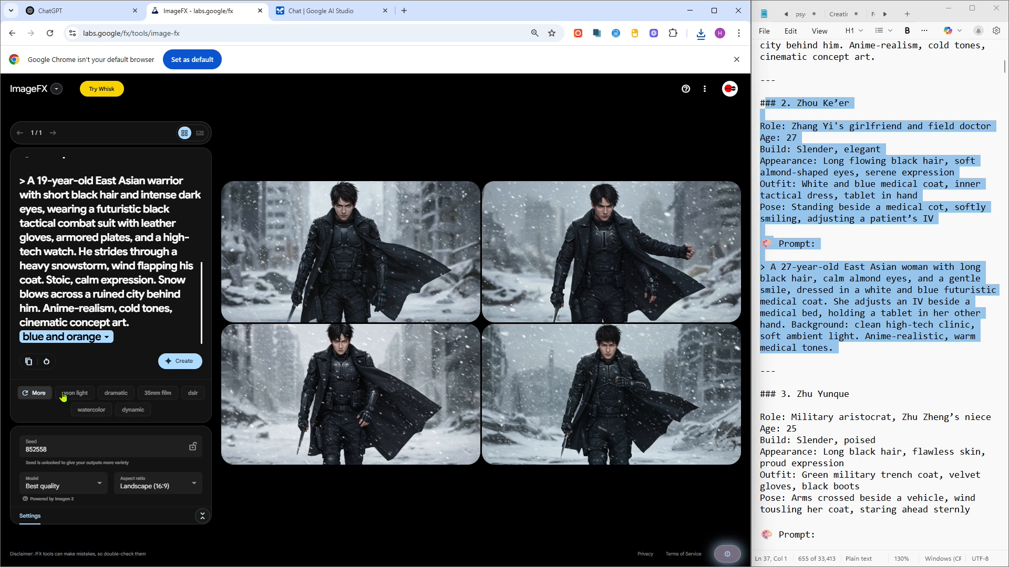
{"action": "left_click", "coordinate": [35, 395]}
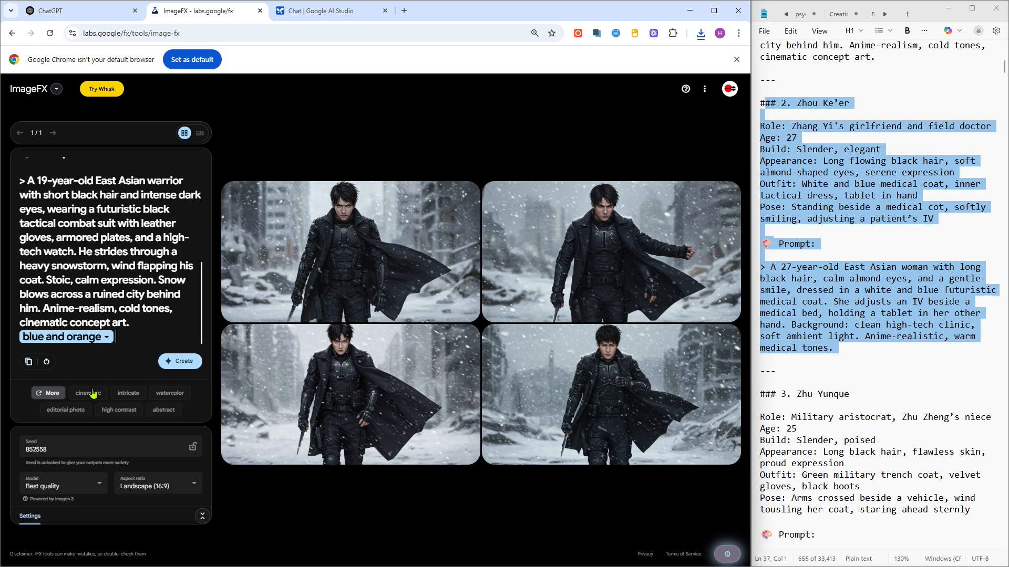
{"action": "left_click", "coordinate": [92, 394]}
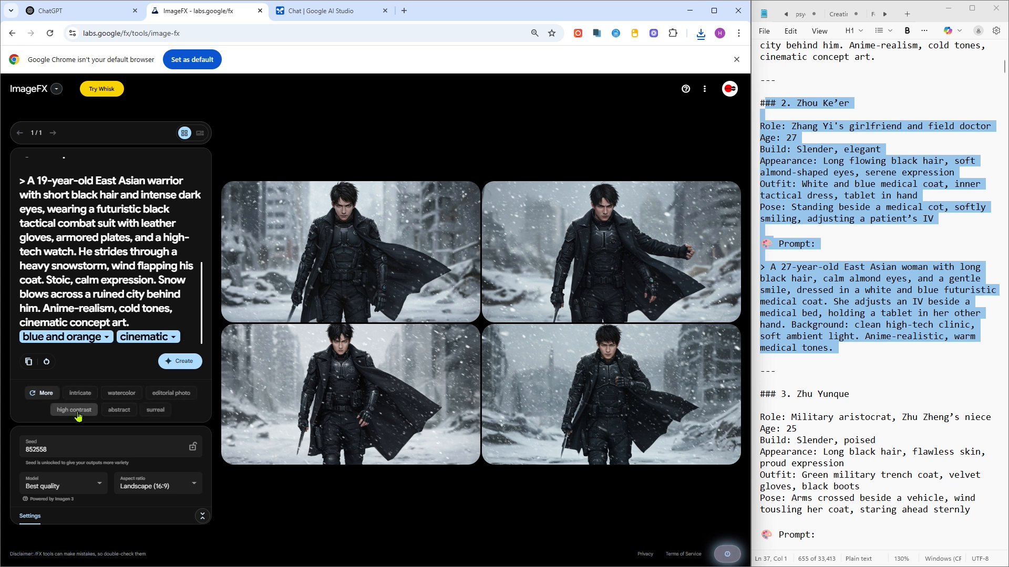
- Add the "surreal" style suggestion to the prompt, checking the color and cinematic style options
{"action": "left_click", "coordinate": [157, 412]}
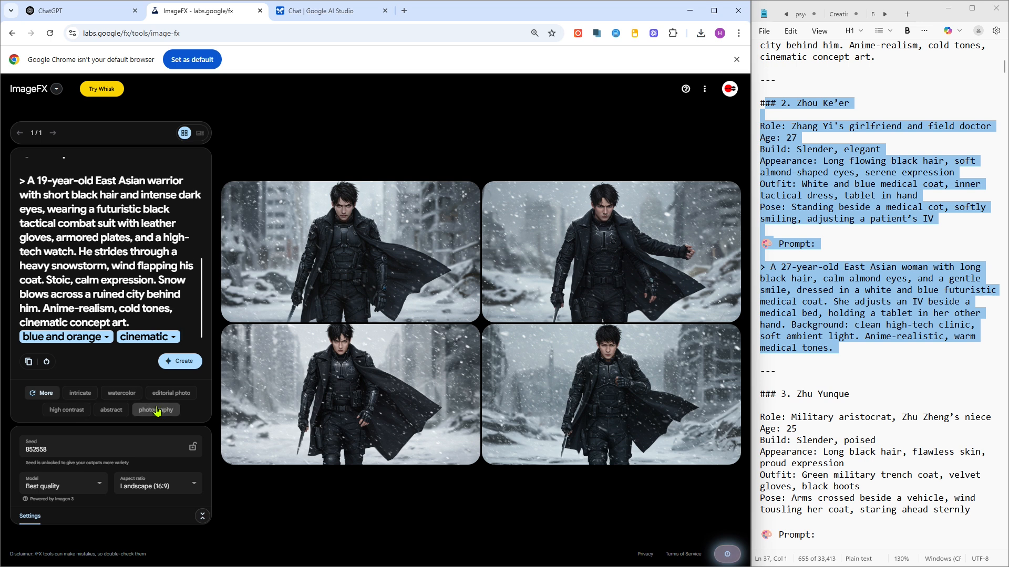
{"action": "left_click", "coordinate": [108, 338]}
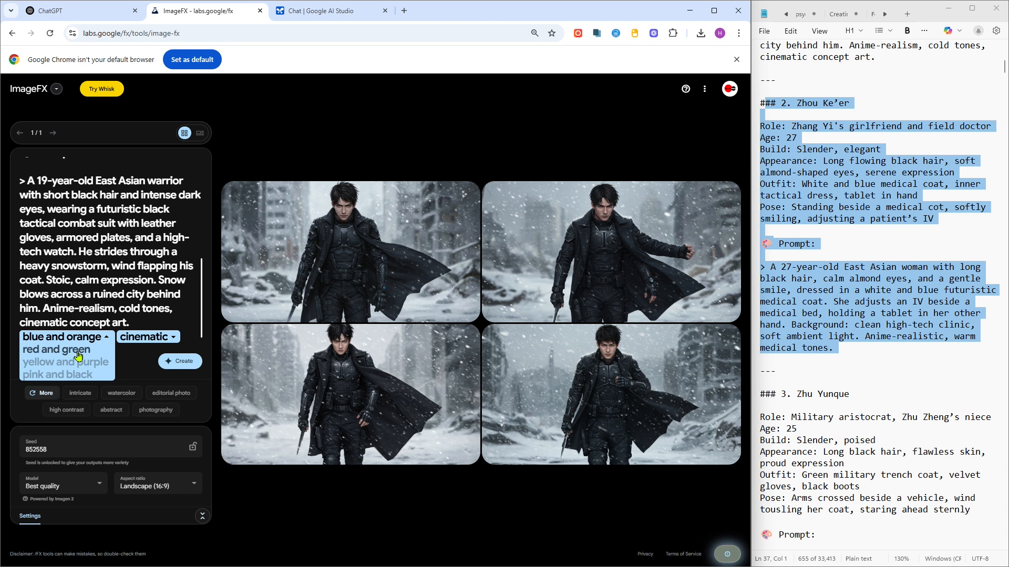
{"action": "left_click", "coordinate": [175, 342]}
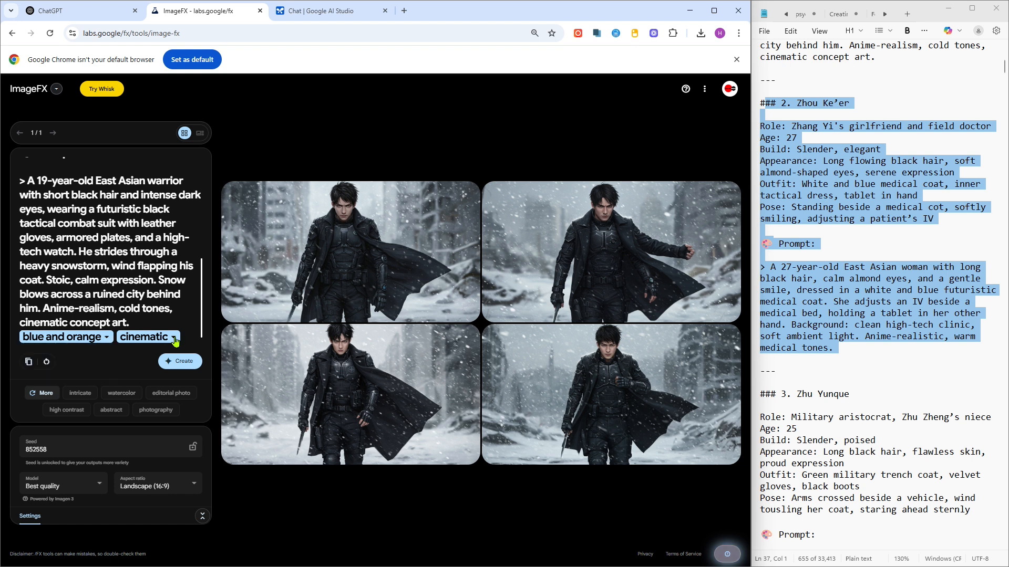
{"action": "left_click", "coordinate": [175, 341]}
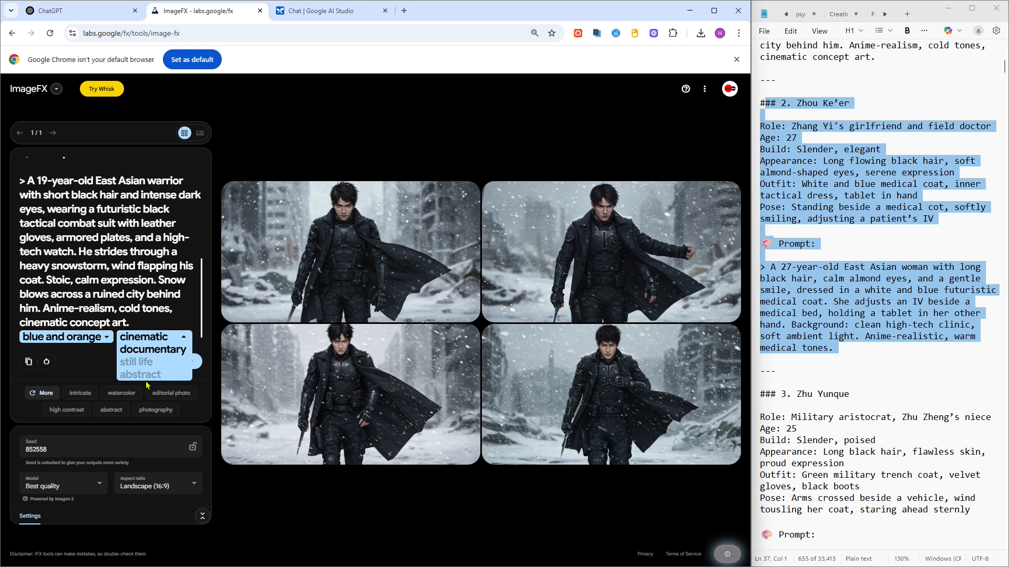
{"action": "left_click", "coordinate": [107, 361]}
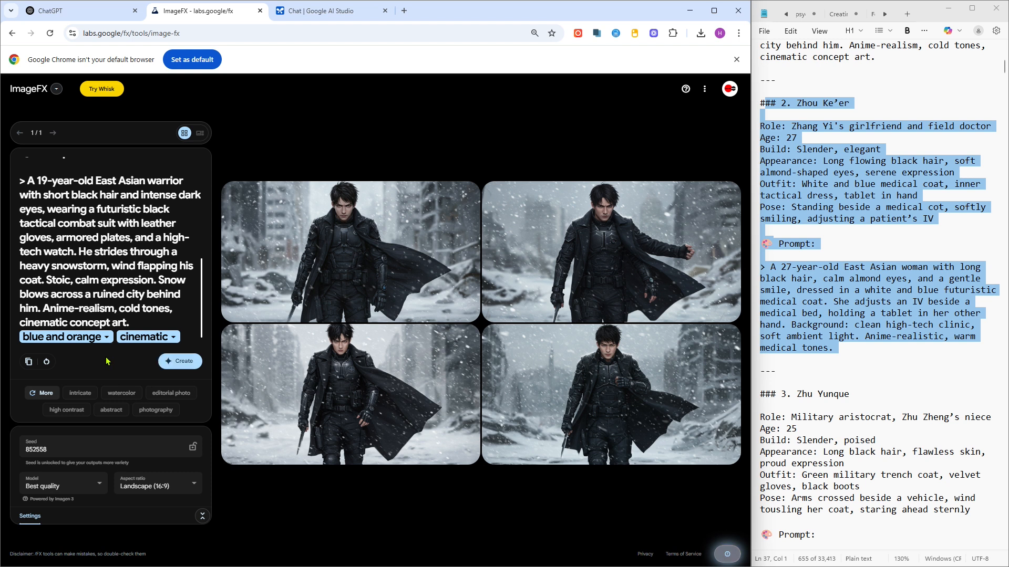
- Refresh the style suggestions, add "scifi" to the prompt, and generate new warrior images
{"action": "left_click", "coordinate": [46, 394]}
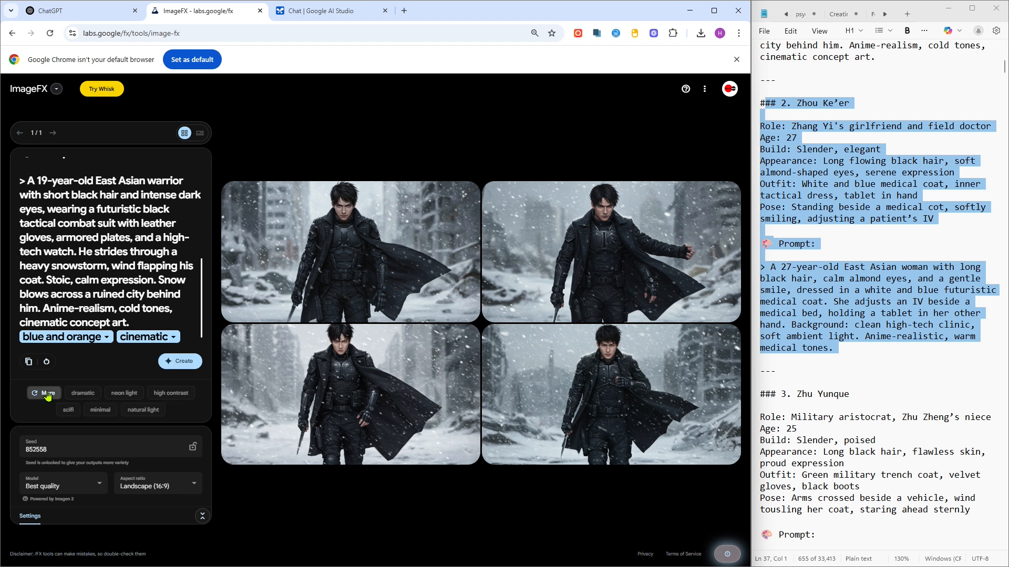
{"action": "left_click", "coordinate": [71, 411]}
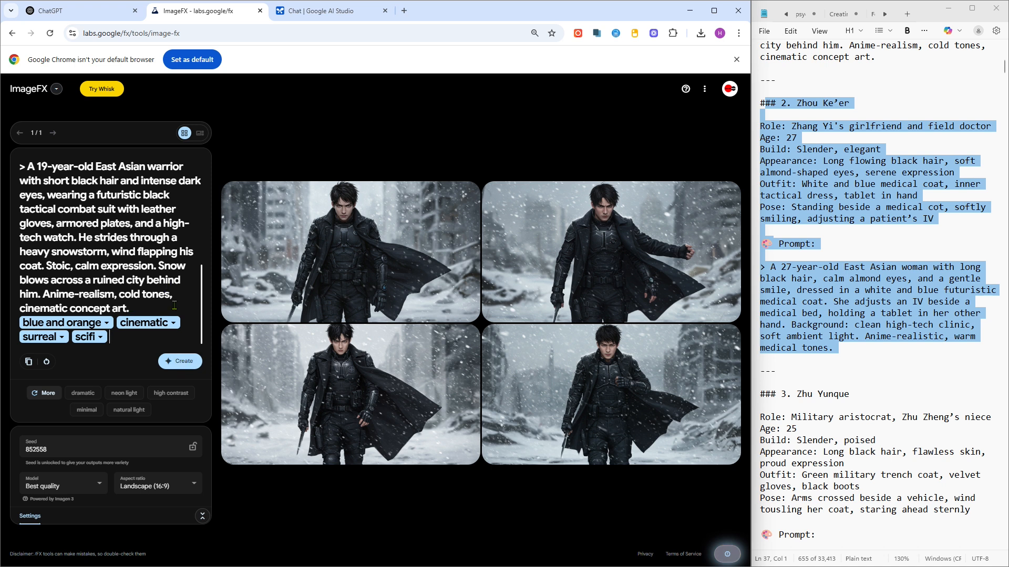
{"action": "left_click", "coordinate": [188, 362]}
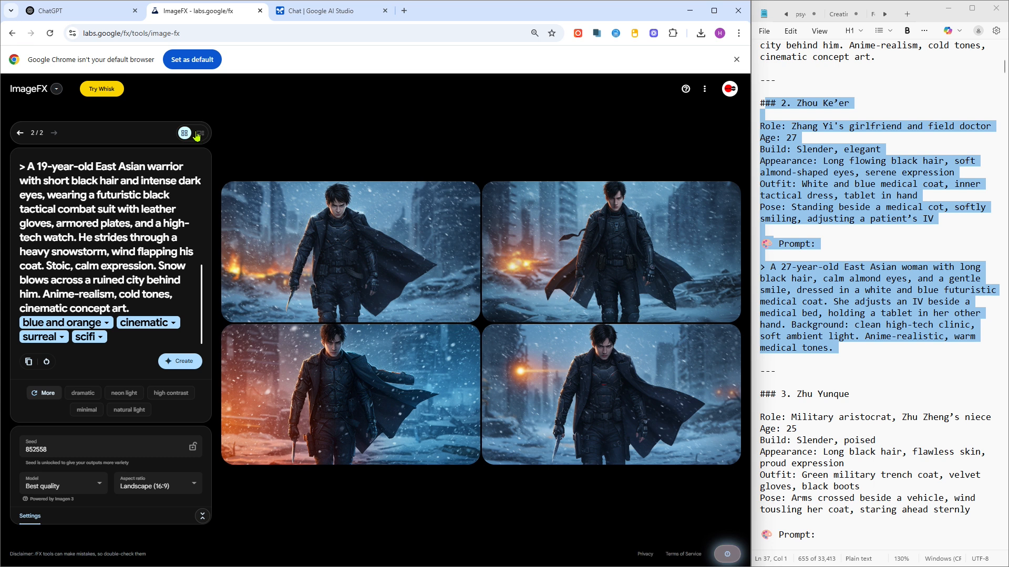
- View the new warrior images one at a time and change the color style to "yellow and purple"
{"action": "left_click", "coordinate": [199, 133]}
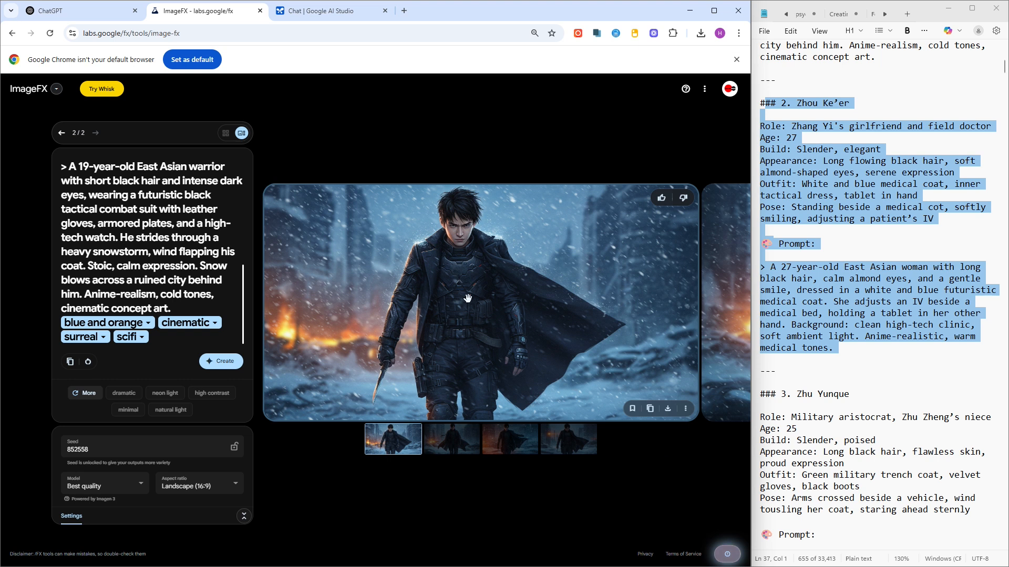
{"action": "key", "text": "Right"}
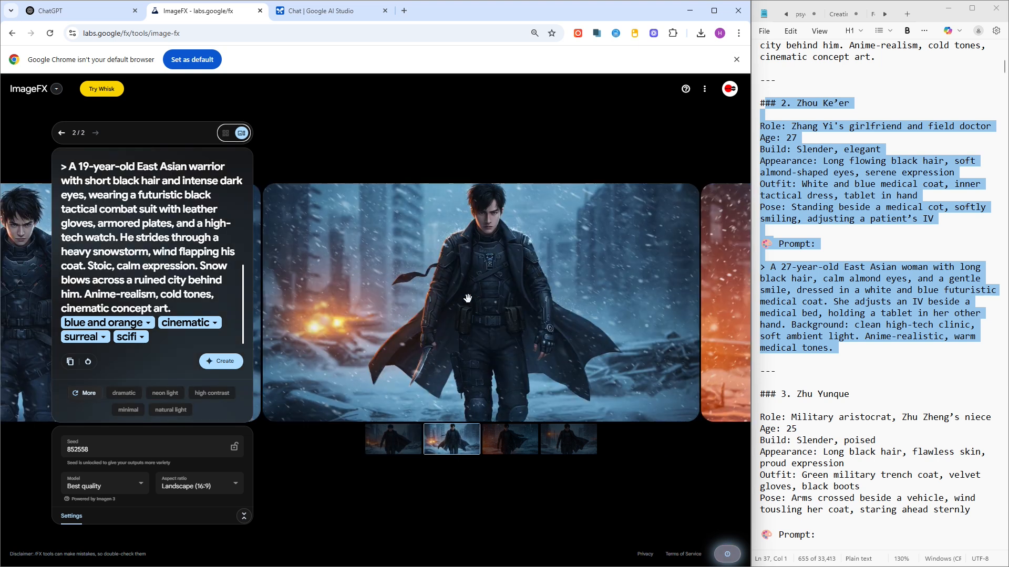
{"action": "mouse_move", "coordinate": [467, 298]}
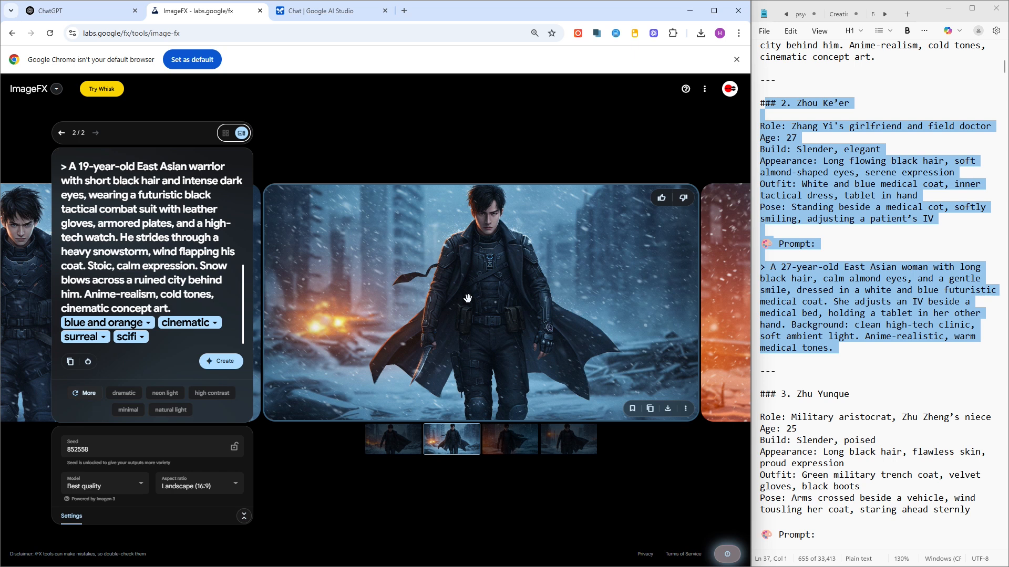
{"action": "key", "text": "Right"}
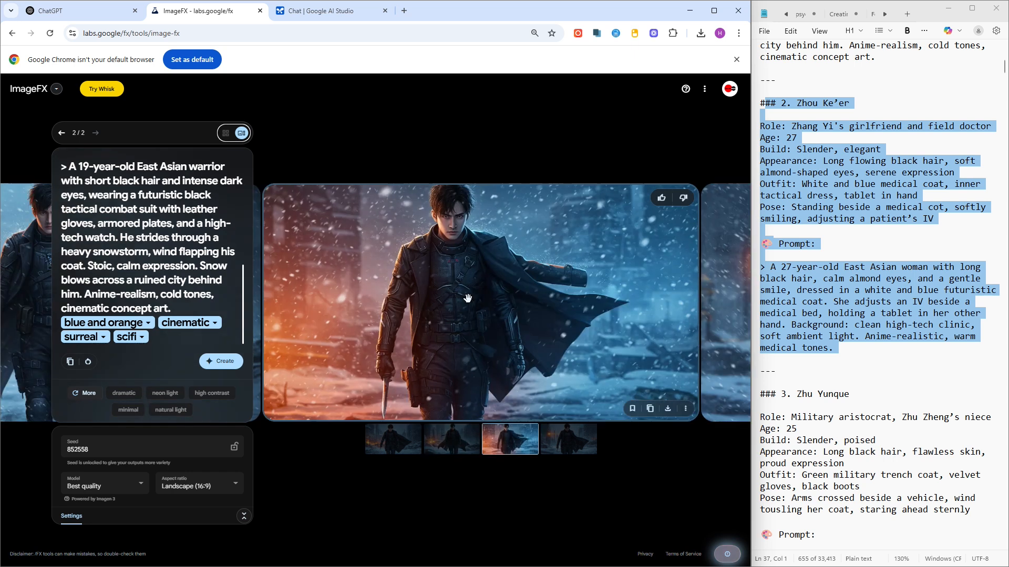
{"action": "key", "text": "Right"}
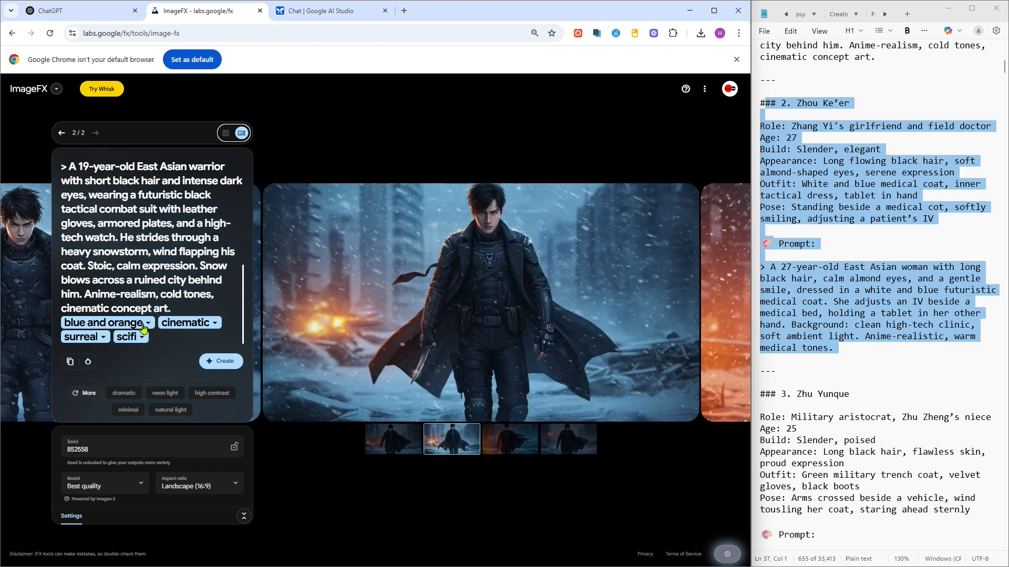
{"action": "left_click", "coordinate": [143, 327]}
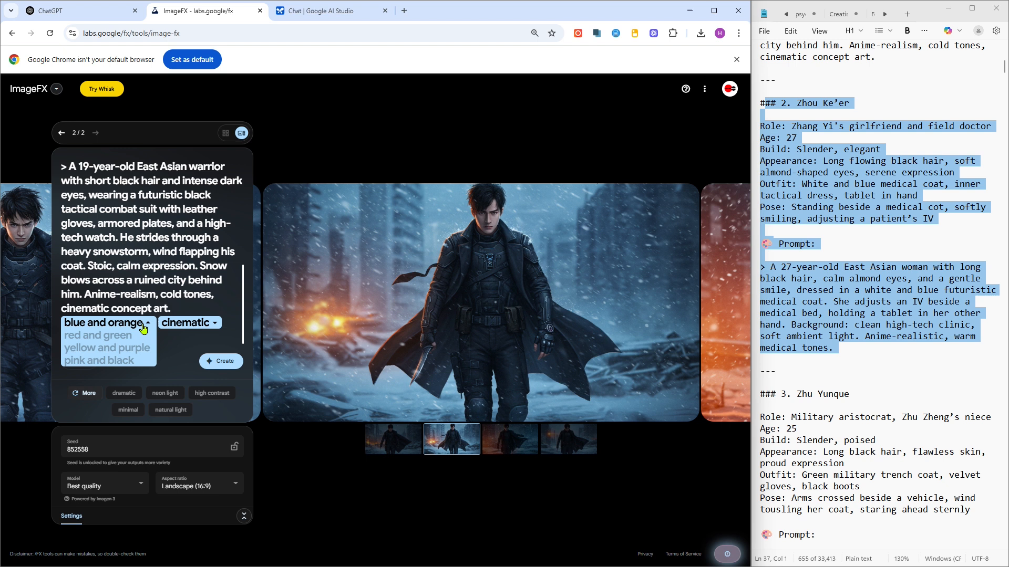
{"action": "left_click", "coordinate": [124, 351]}
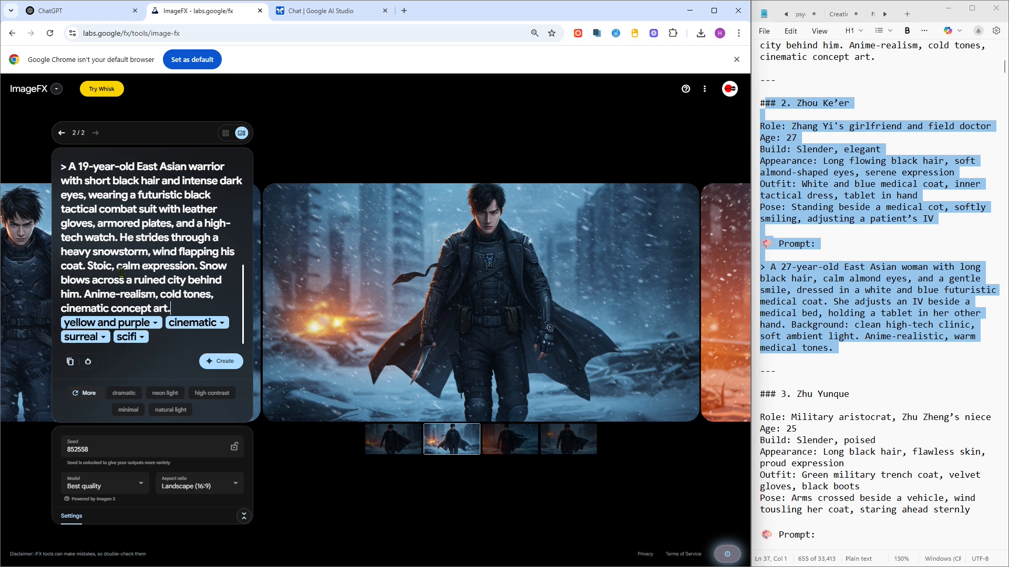
- Replace the prompt with Zhou Ke'er's pasted character entry and generate images
{"action": "left_click_drag", "start_coordinate": [94, 222], "coordinate": [28, 133]}
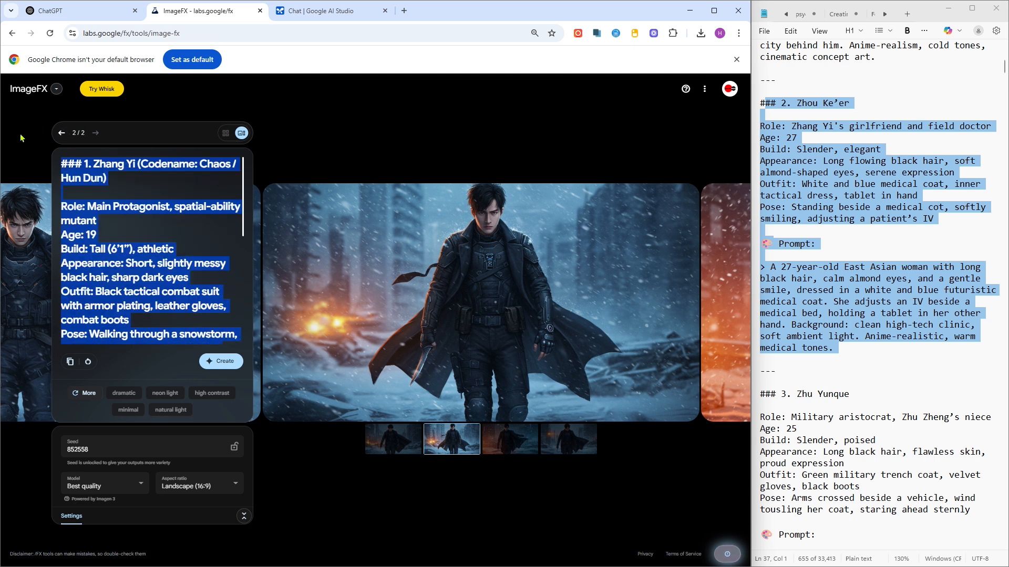
{"action": "key", "text": "ctrl+v"}
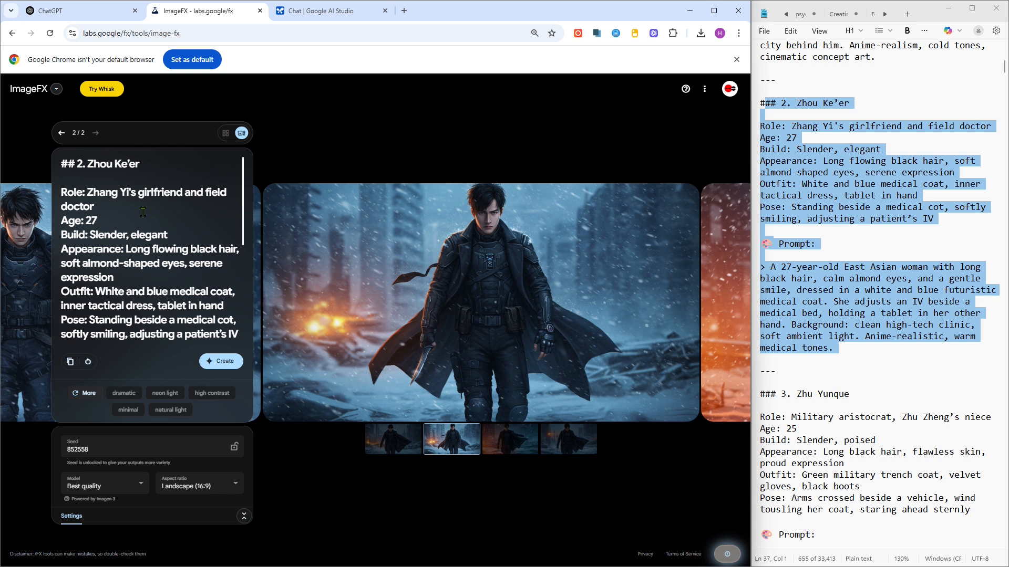
{"action": "left_click", "coordinate": [228, 369]}
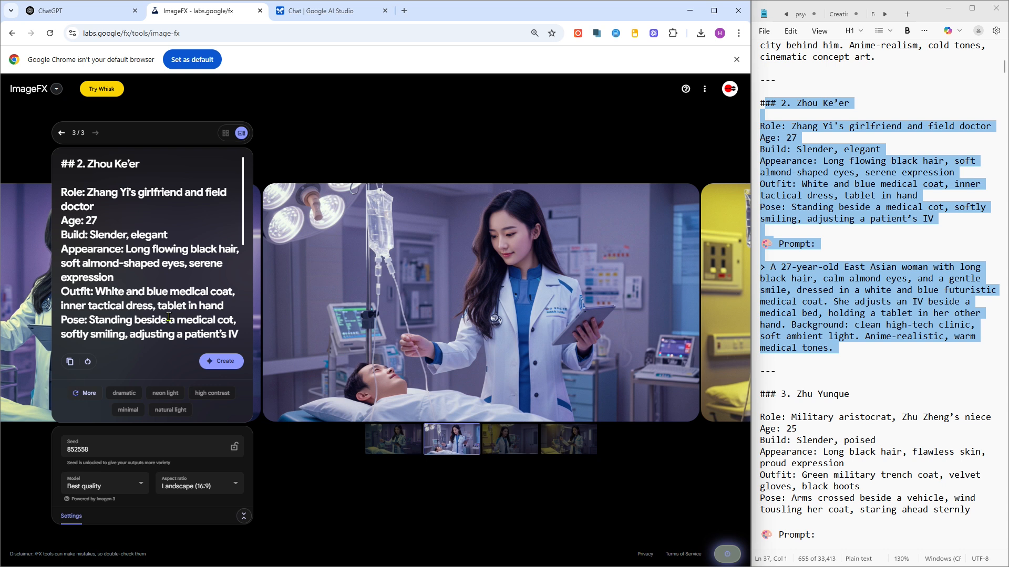
- Browse through the generated Zhou Ke'er images one by one
{"action": "scroll", "coordinate": [168, 317], "scroll_direction": "down", "scroll_amount": 5}
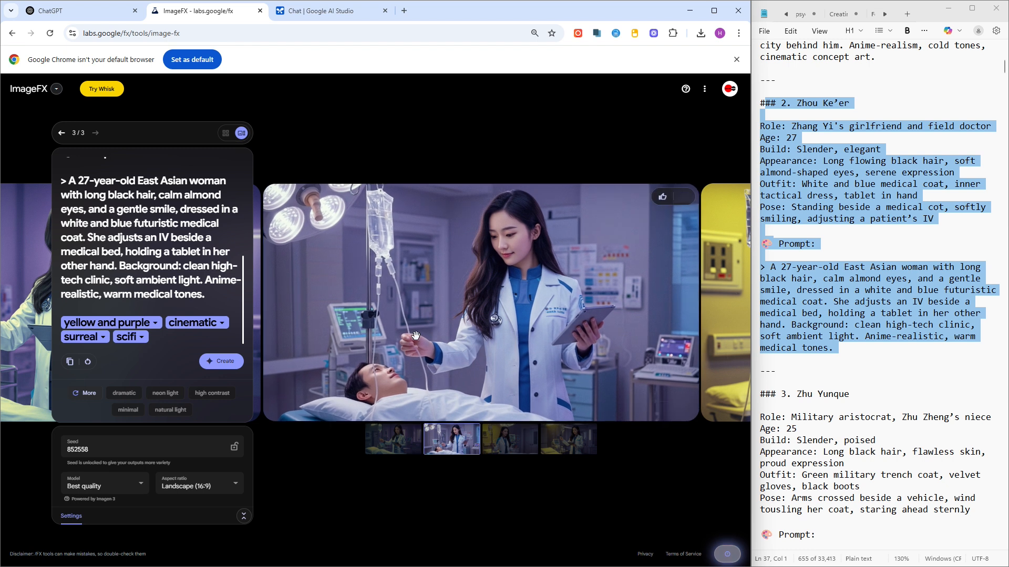
{"action": "left_click", "coordinate": [410, 446]}
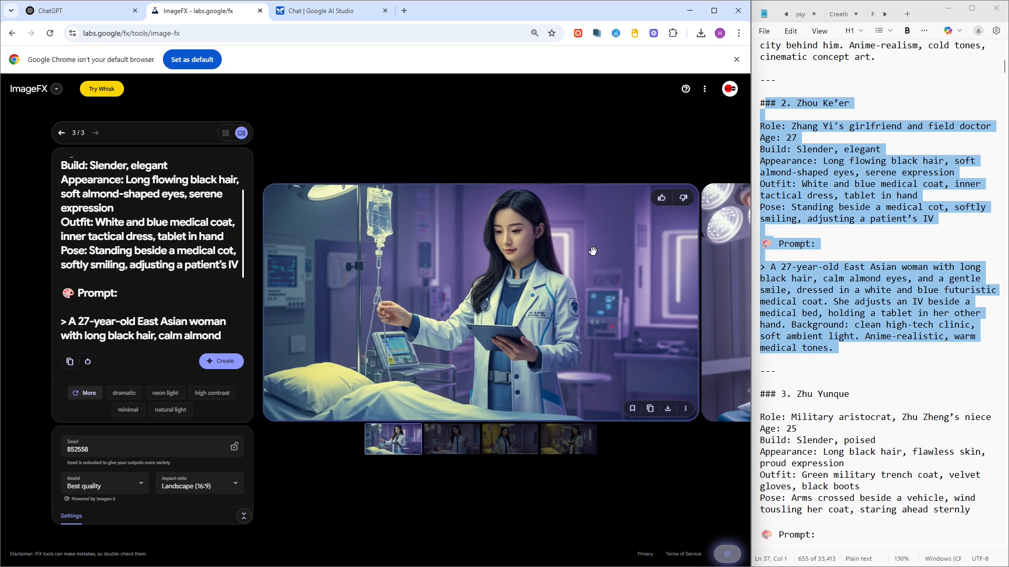
{"action": "left_click", "coordinate": [462, 446]}
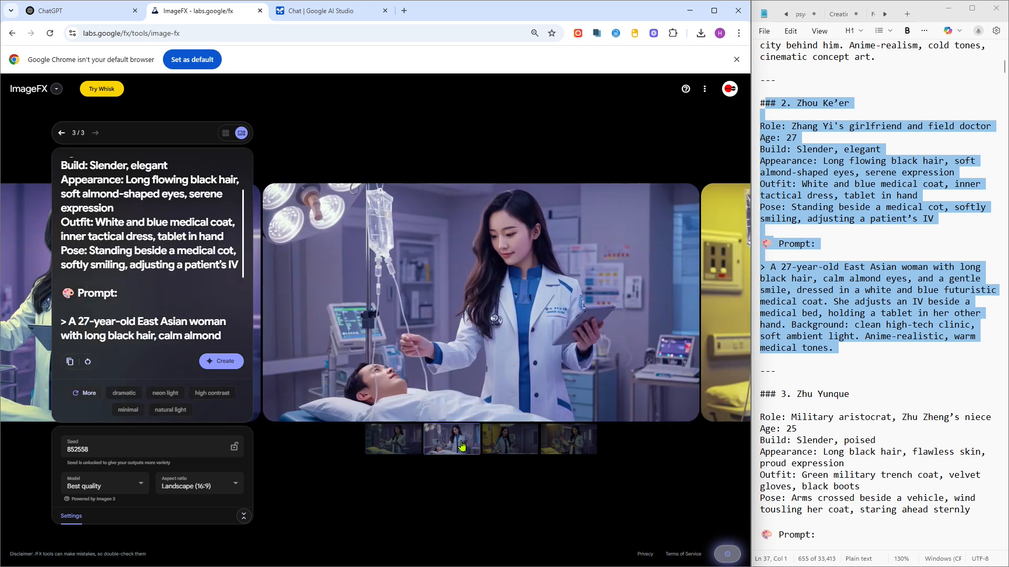
{"action": "key", "text": "Right"}
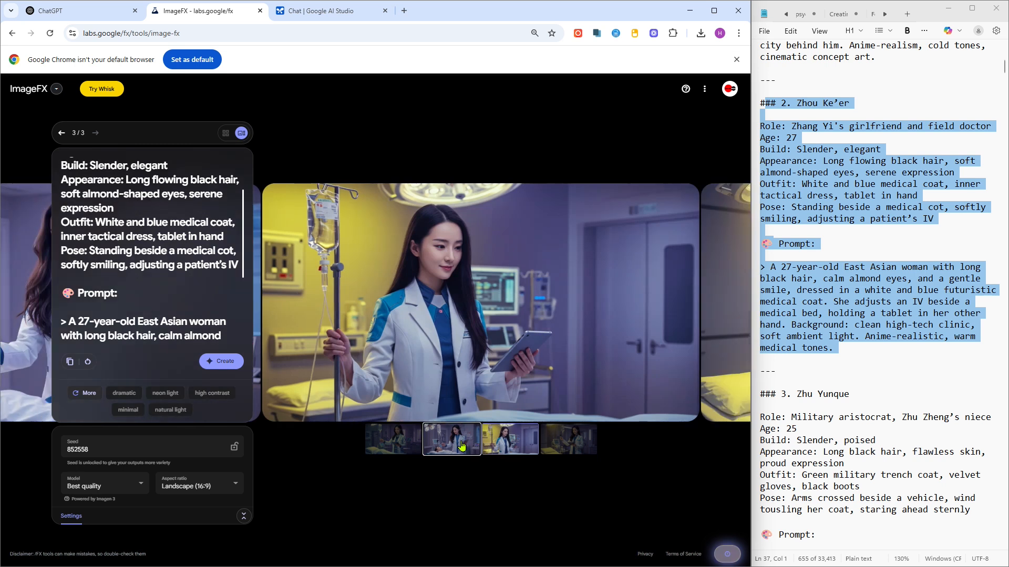
{"action": "key", "text": "Right"}
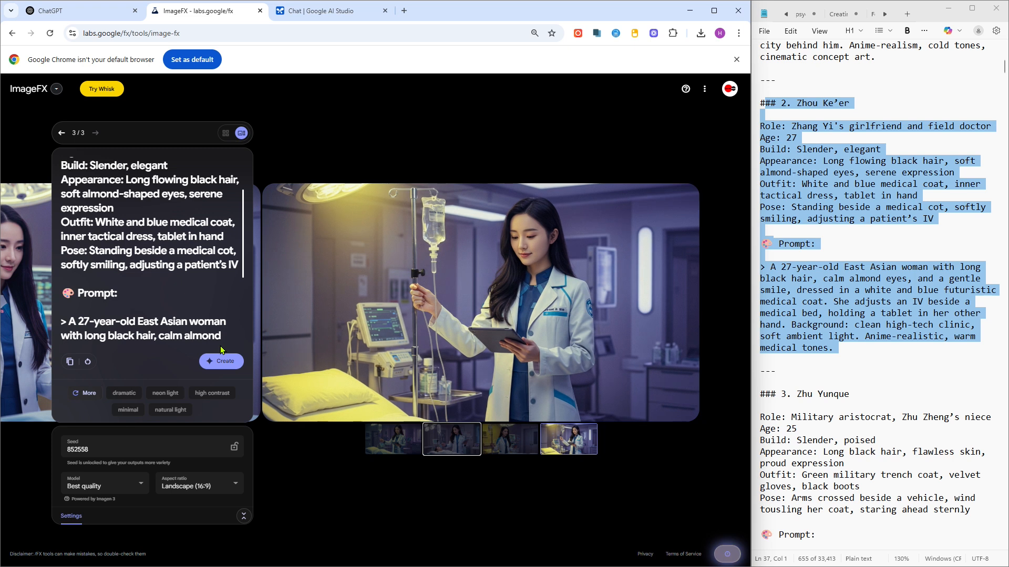
- Change the "surreal" style in the prompt to "cubist"
{"action": "scroll", "coordinate": [189, 296], "scroll_direction": "down", "scroll_amount": 3}
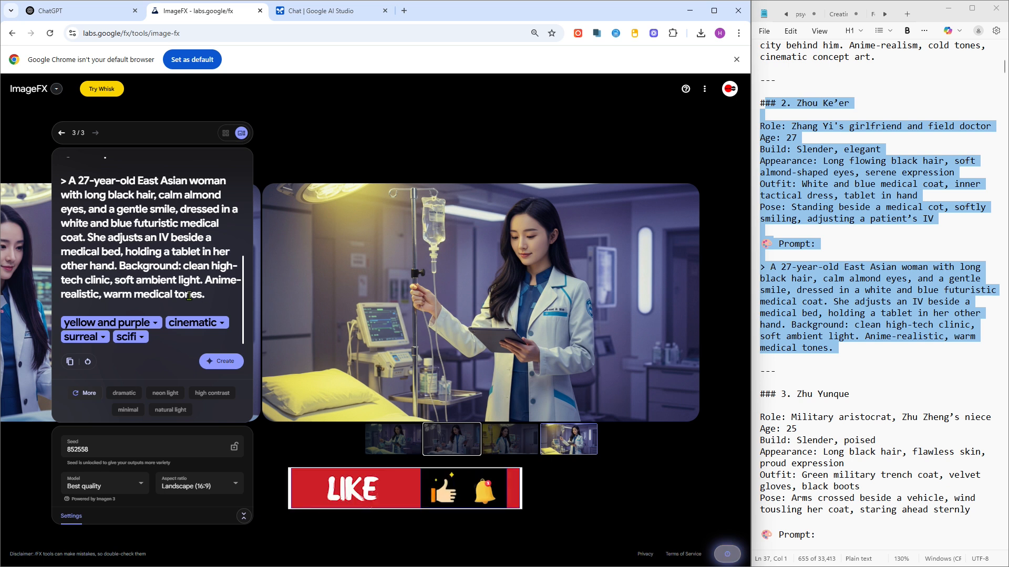
{"action": "left_click", "coordinate": [96, 342]}
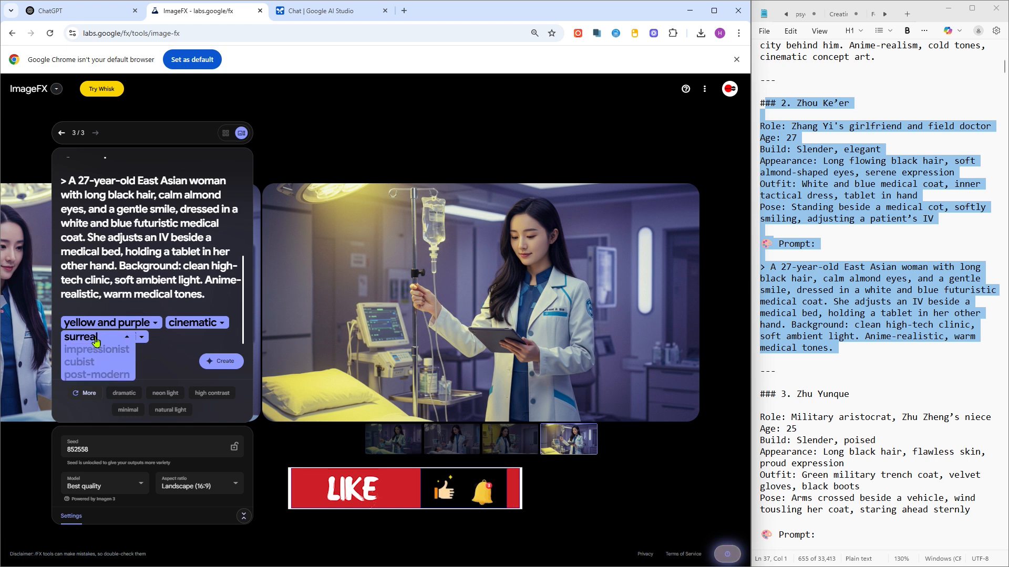
{"action": "left_click", "coordinate": [109, 365]}
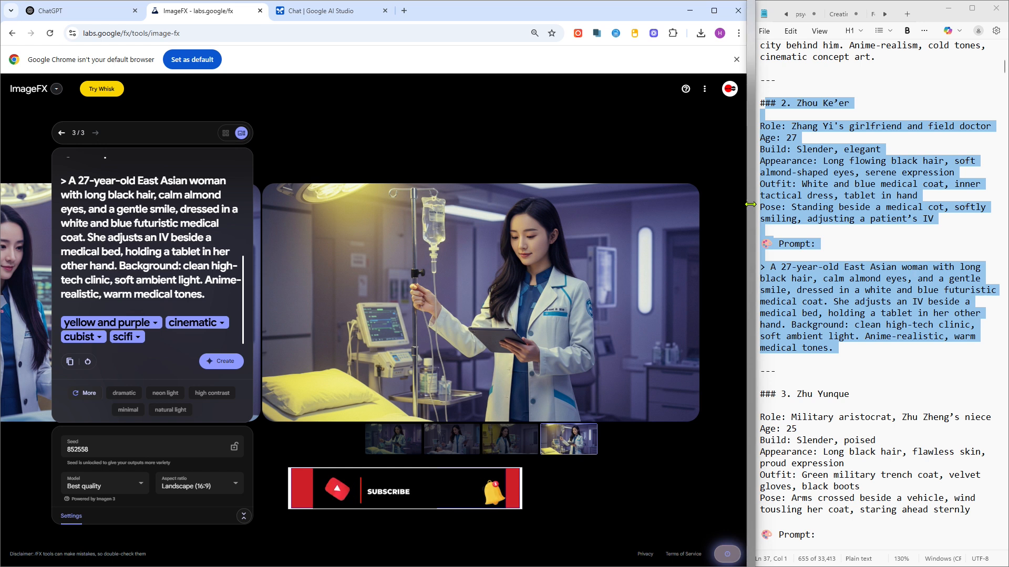
- Widen the notes window, open the Scene tab, and select the Chapter 790 – Scene 7 text
{"action": "left_click_drag", "start_coordinate": [751, 204], "coordinate": [627, 283]}
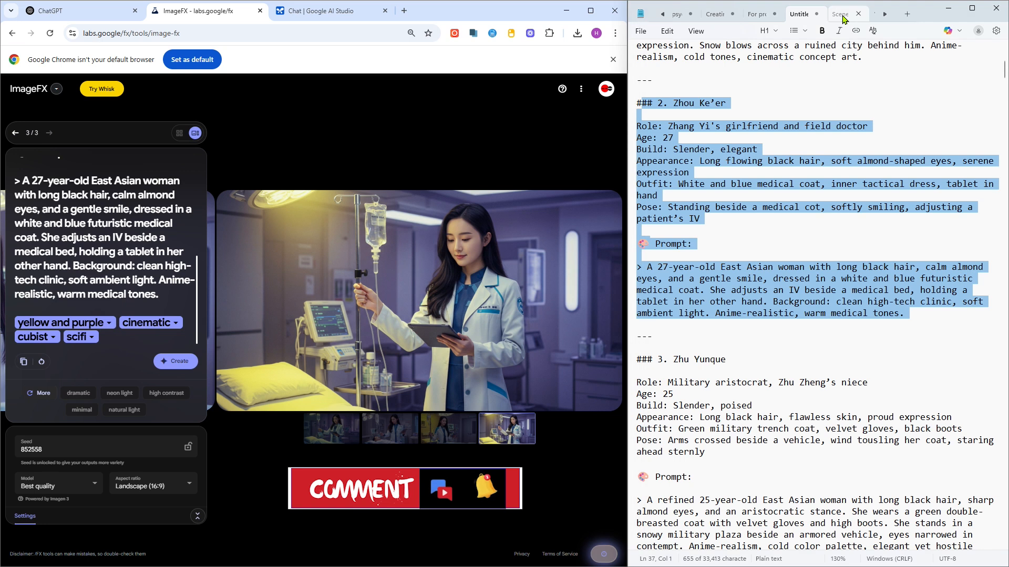
{"action": "left_click", "coordinate": [841, 15]}
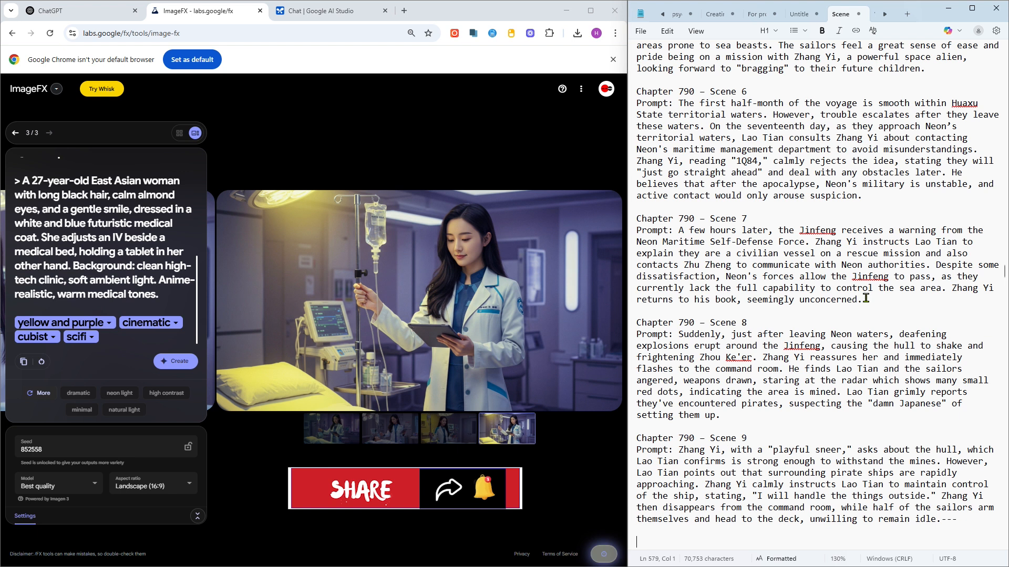
{"action": "left_click_drag", "start_coordinate": [866, 299], "coordinate": [631, 225]}
{"action": "key", "text": "ctrl+c"}
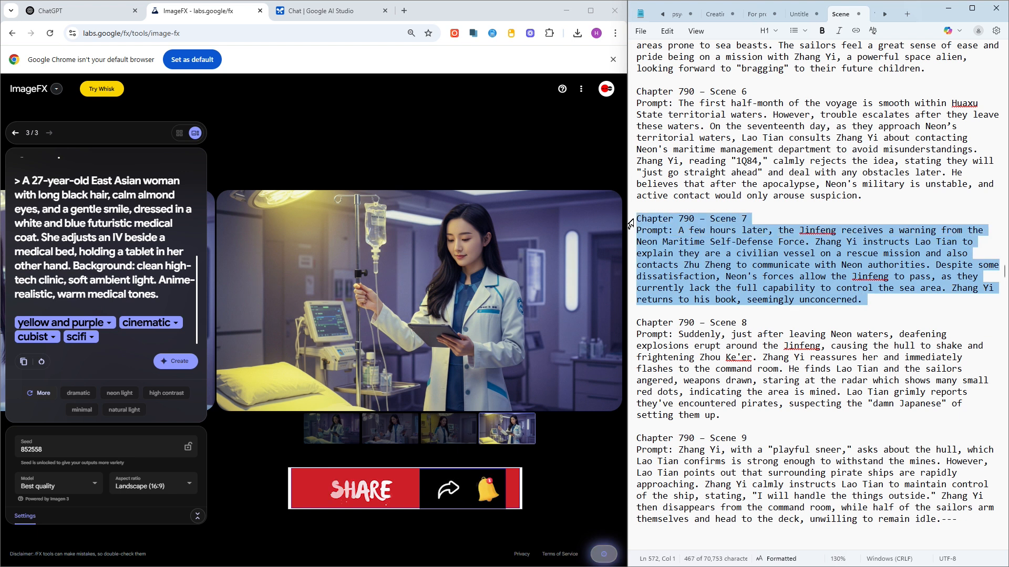
- Replace the prompt with the pasted Chapter 790 – Scene 7 text and generate images
{"action": "left_click", "coordinate": [166, 294]}
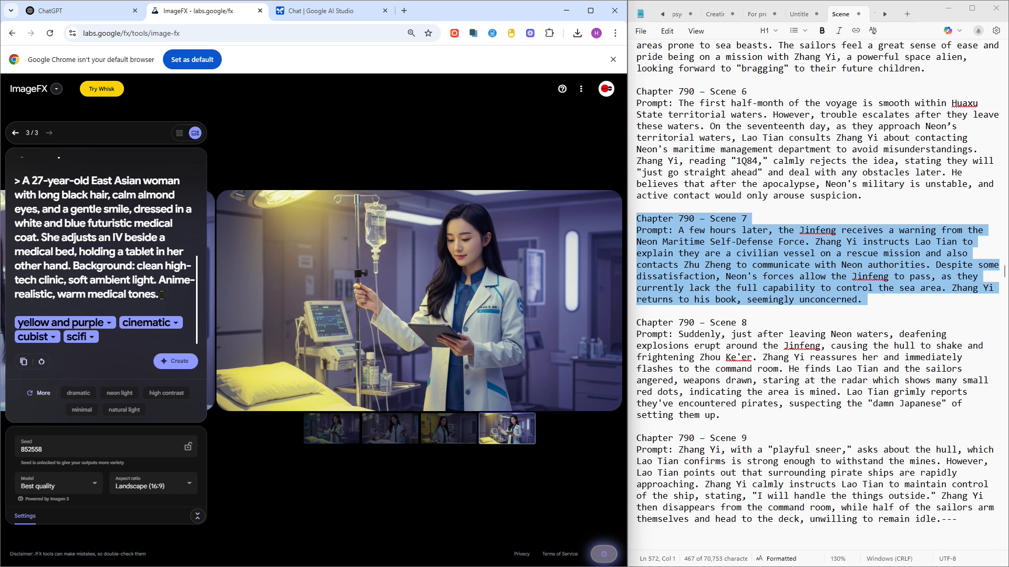
{"action": "left_click_drag", "start_coordinate": [161, 295], "coordinate": [145, 295]}
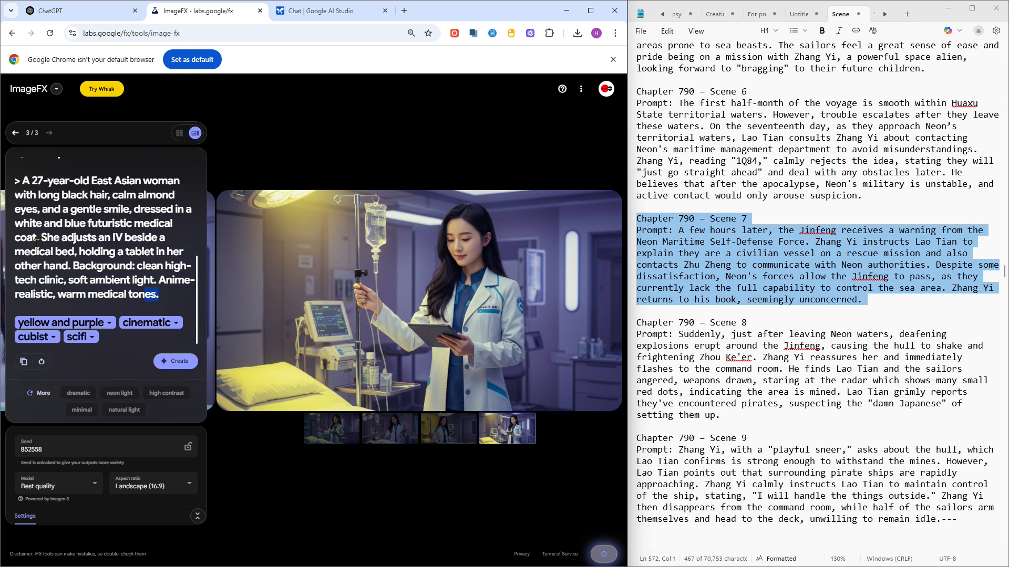
{"action": "left_click_drag", "start_coordinate": [21, 193], "coordinate": [15, 133]}
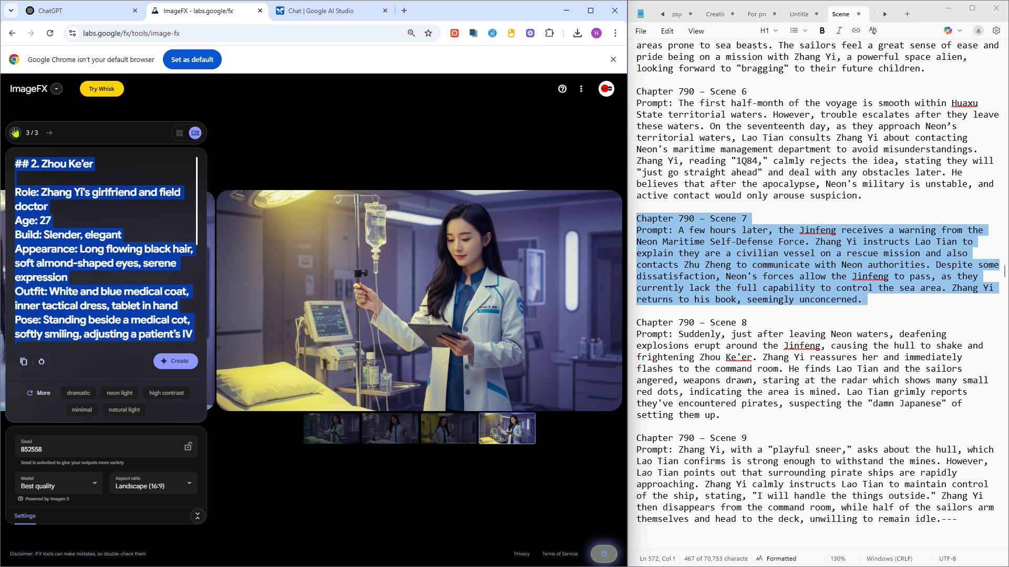
{"action": "key", "text": "ctrl+v"}
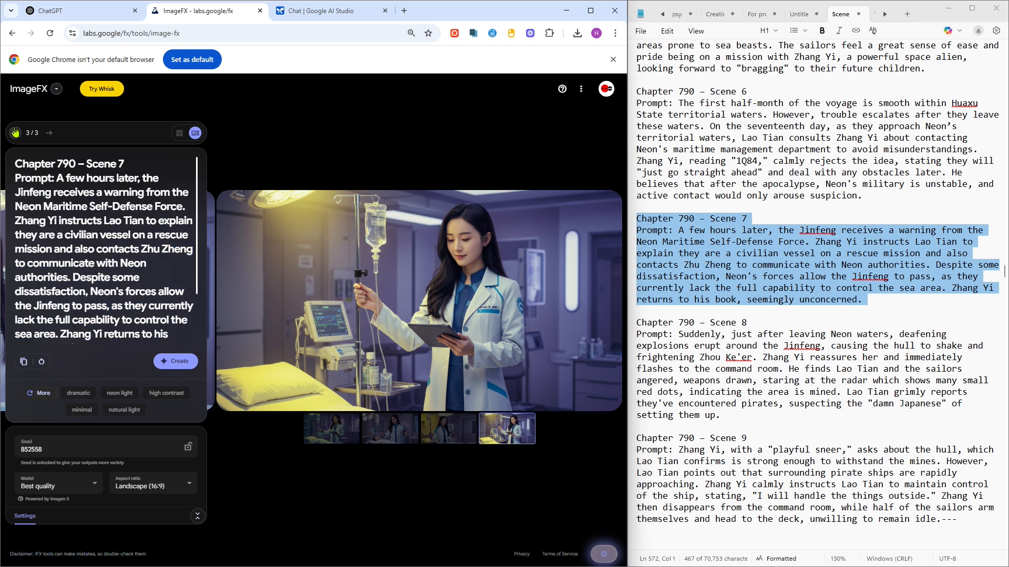
{"action": "left_click", "coordinate": [175, 362]}
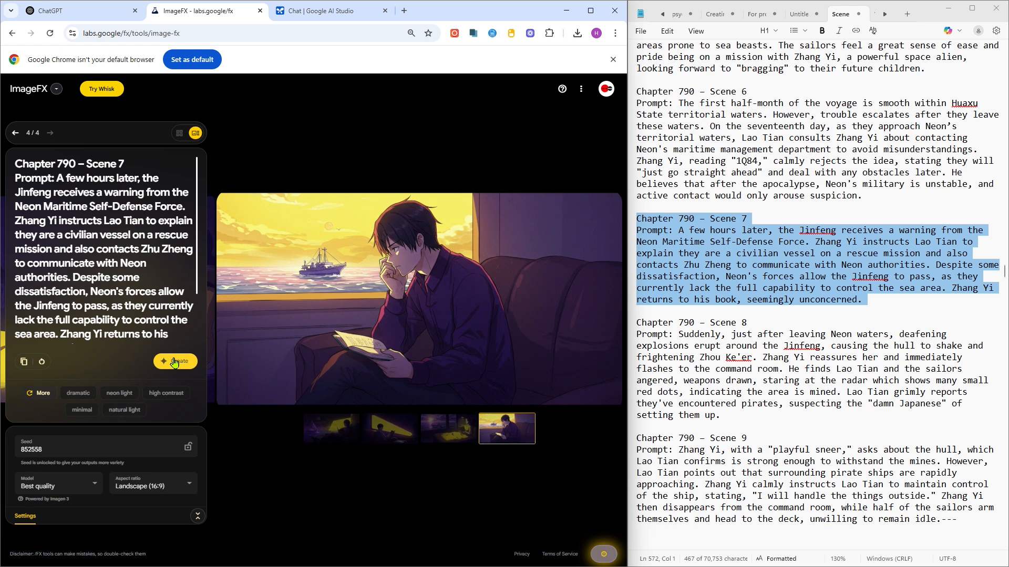
{"action": "scroll", "coordinate": [110, 301], "scroll_direction": "down", "scroll_amount": 1}
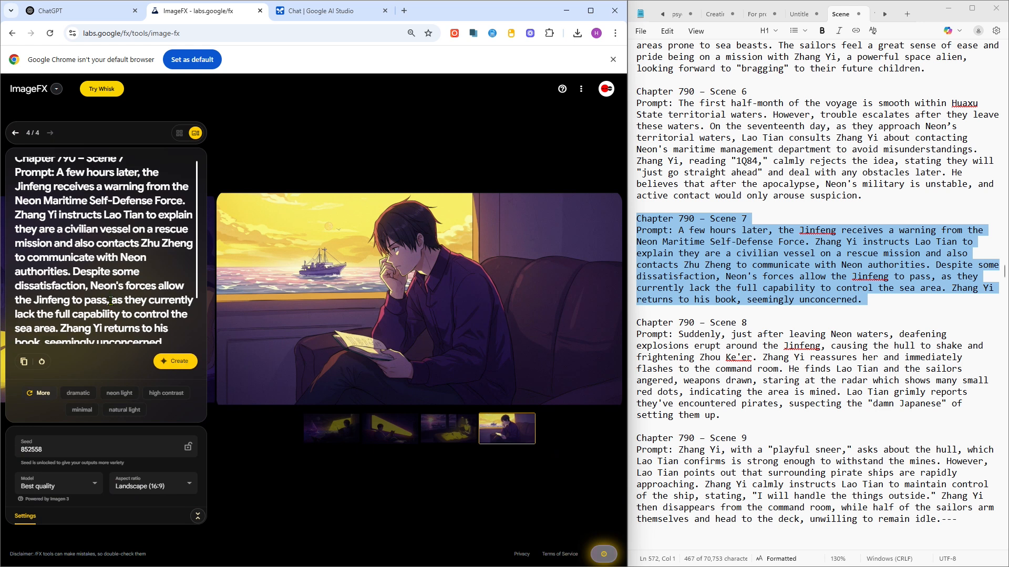
- View the first Scene 7 image and select the Chapter 792 – Scene 1 prompt text in the notes
{"action": "scroll", "coordinate": [110, 301], "scroll_direction": "down", "scroll_amount": 1}
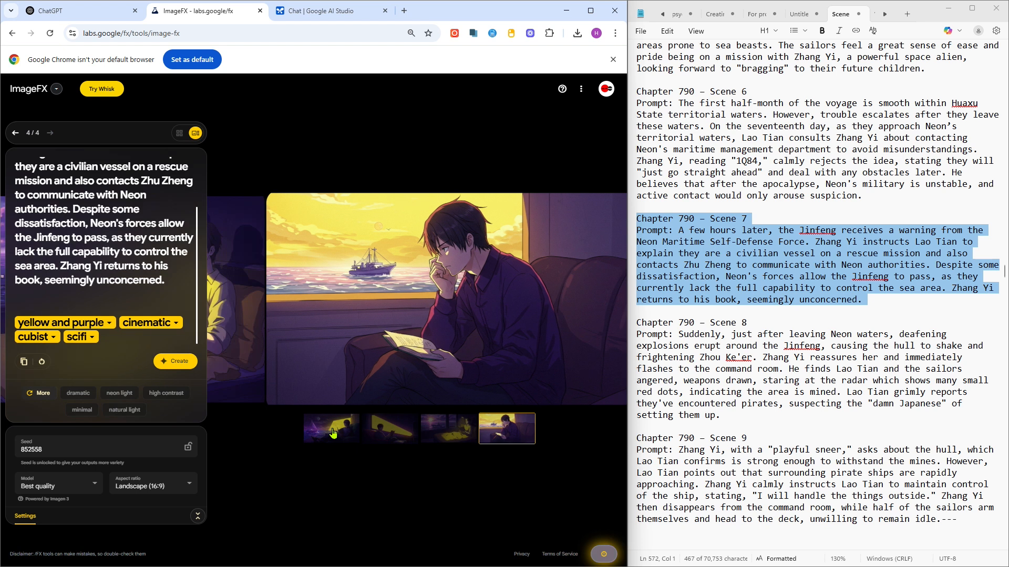
{"action": "left_click", "coordinate": [334, 433]}
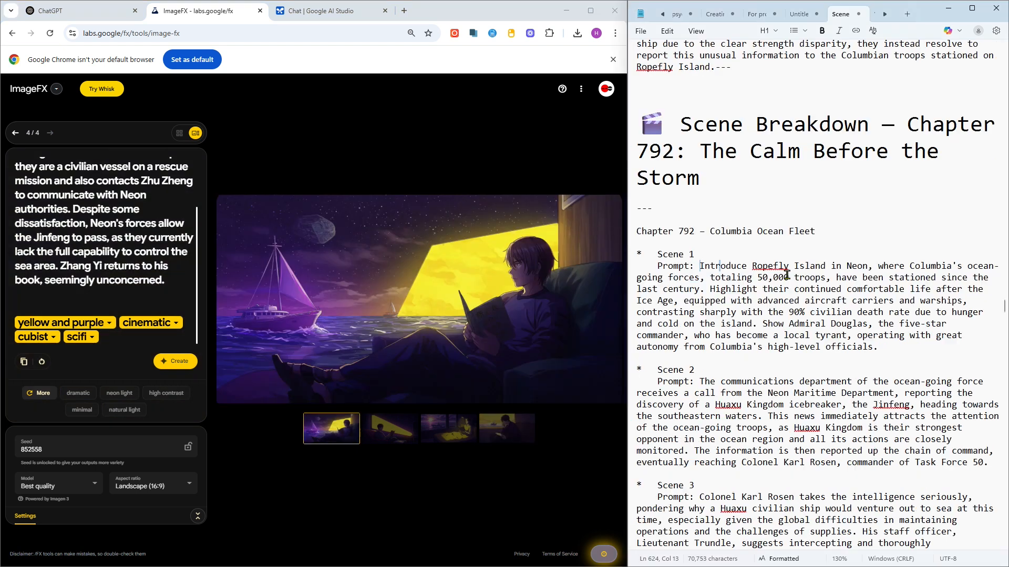
{"action": "left_click_drag", "start_coordinate": [787, 275], "coordinate": [886, 356]}
{"action": "key", "text": "ctrl+c"}
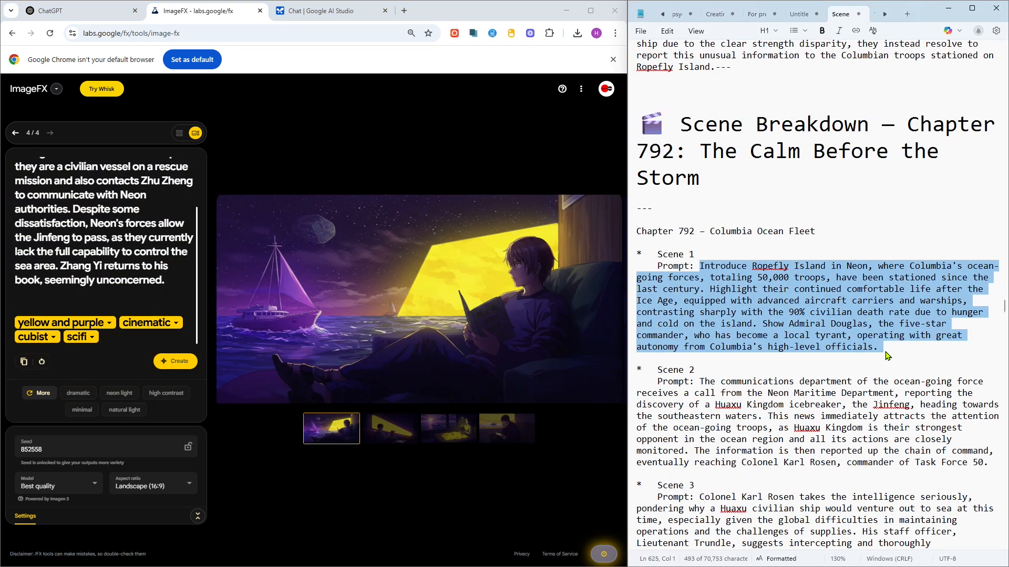
{"action": "left_click", "coordinate": [60, 196]}
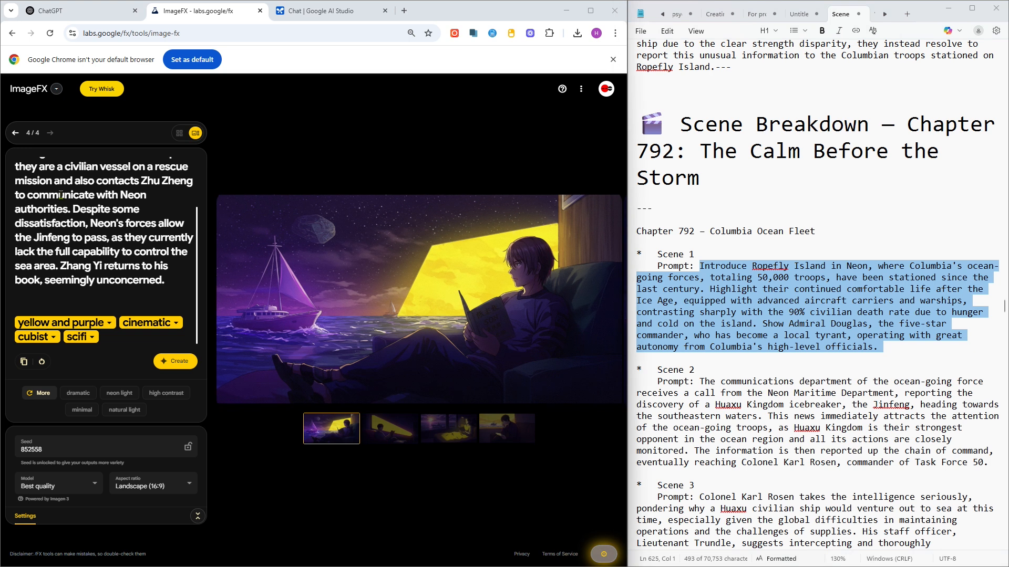
{"action": "left_click", "coordinate": [32, 169], "text": "shift"}
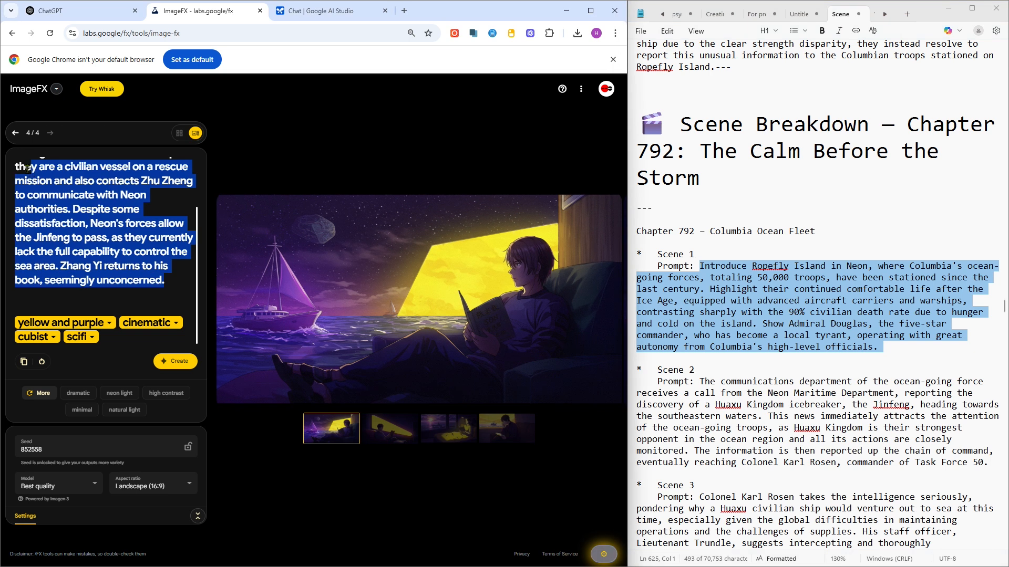
{"action": "scroll", "coordinate": [41, 166], "scroll_direction": "up", "scroll_amount": 1}
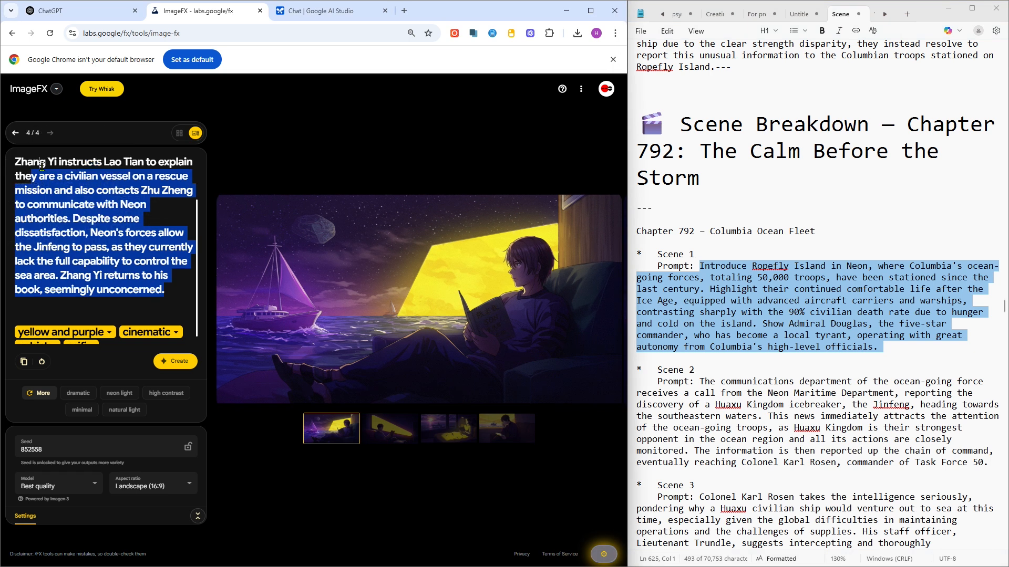
{"action": "left_click_drag", "start_coordinate": [42, 166], "coordinate": [42, 166]}
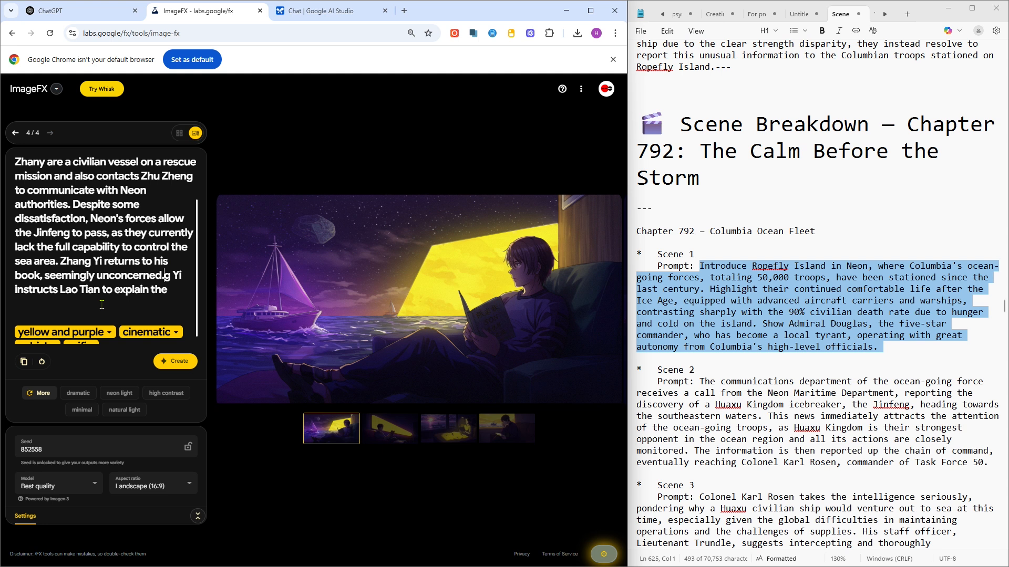
{"action": "scroll", "coordinate": [128, 290], "scroll_direction": "down", "scroll_amount": 1}
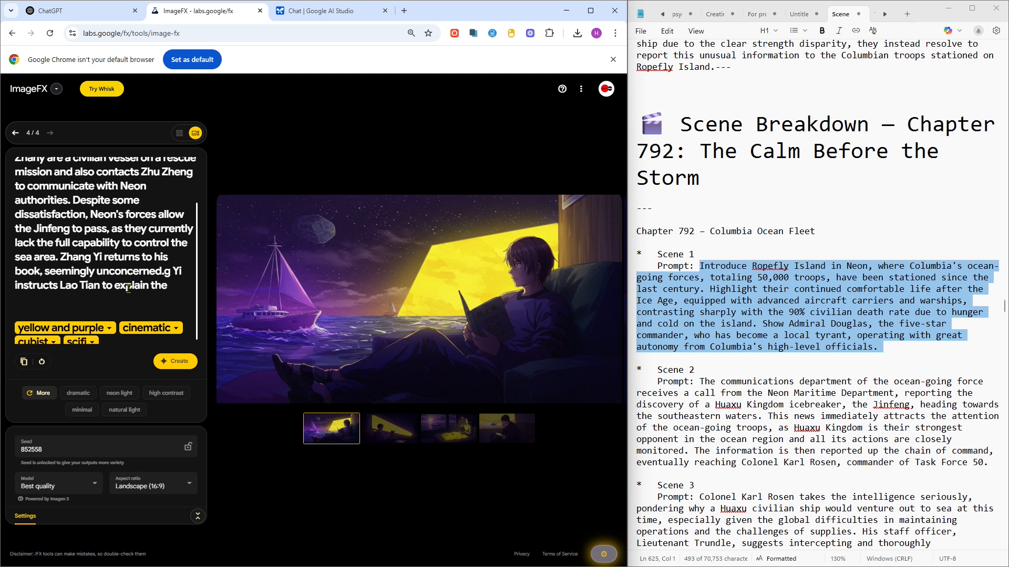
{"action": "scroll", "coordinate": [128, 288], "scroll_direction": "down", "scroll_amount": 1}
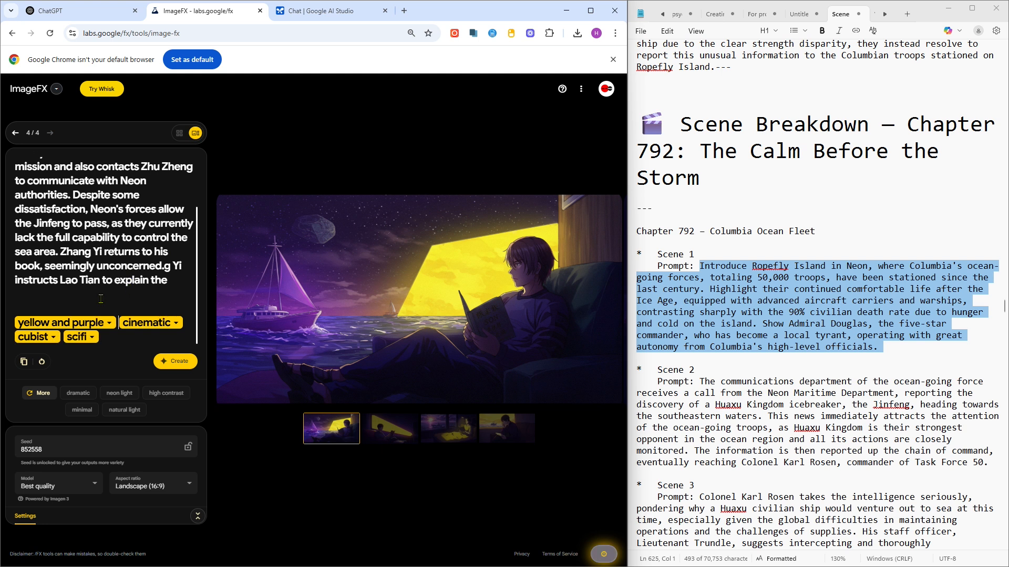
{"action": "left_click", "coordinate": [109, 324]}
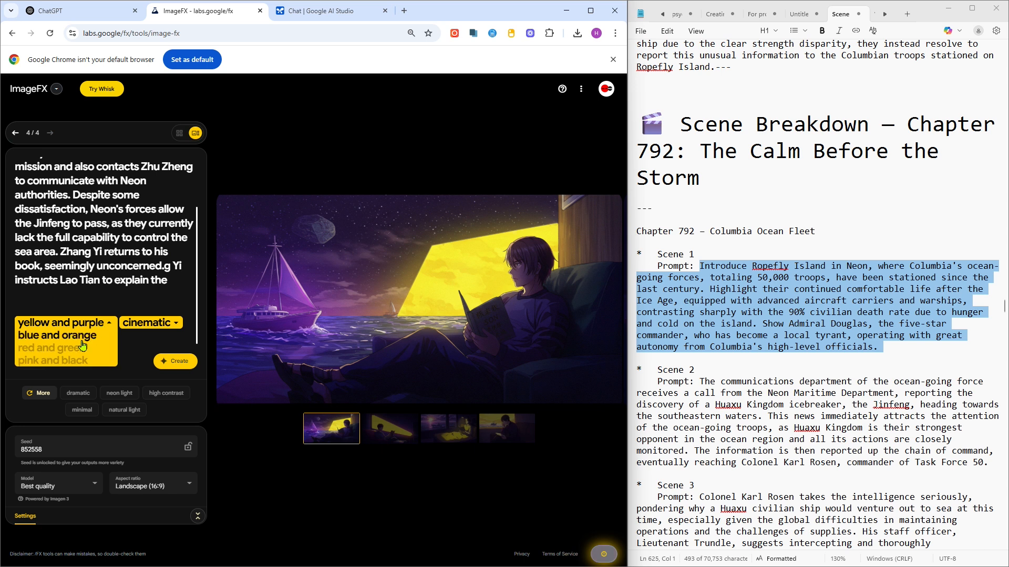
{"action": "left_click", "coordinate": [111, 314]}
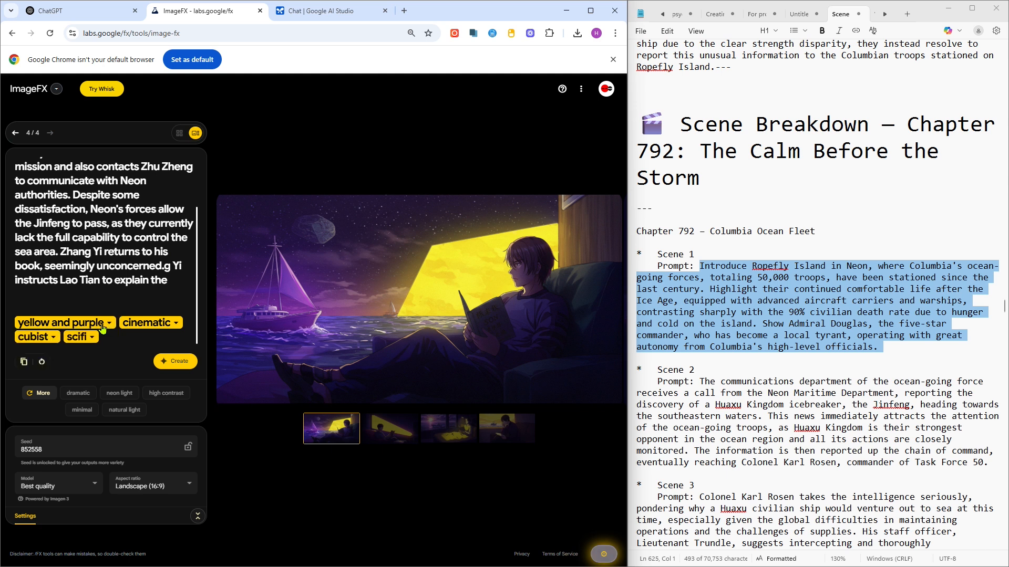
{"action": "left_click", "coordinate": [103, 328]}
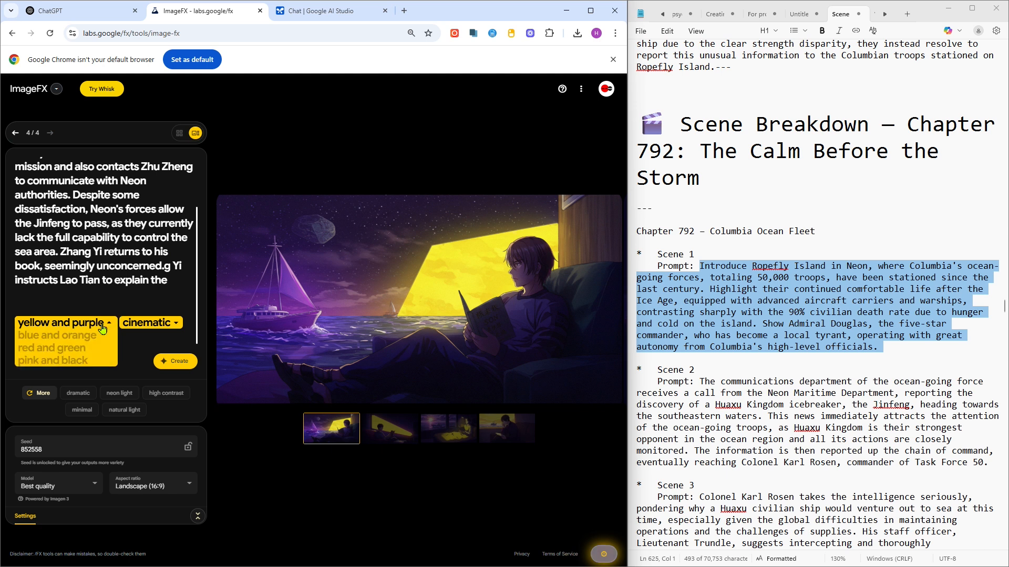
{"action": "left_click", "coordinate": [137, 339]}
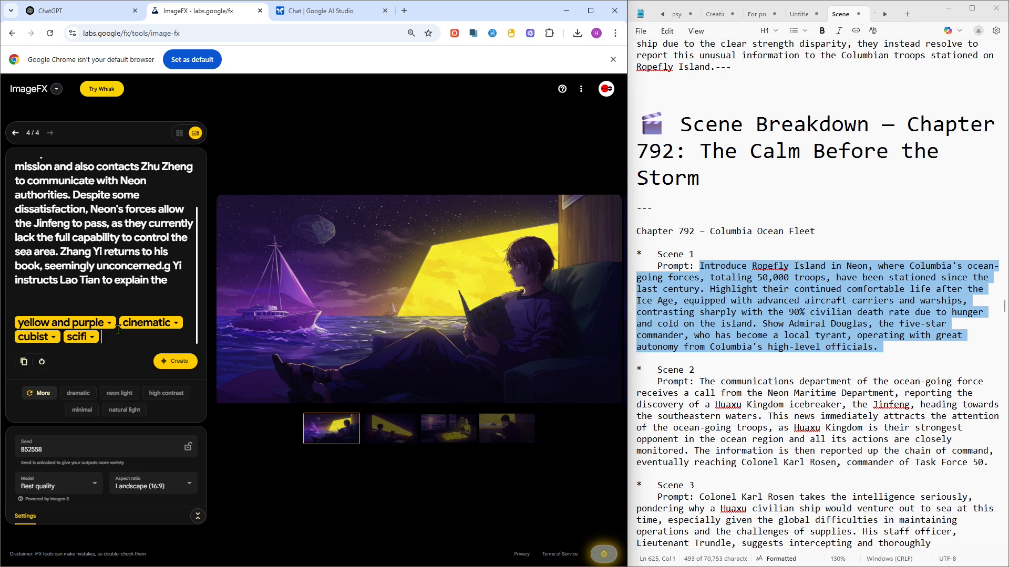
- Replace the whole prompt with the pasted Chapter 792 – Scene 1 prompt text
{"action": "key", "text": "ctrl+Home"}
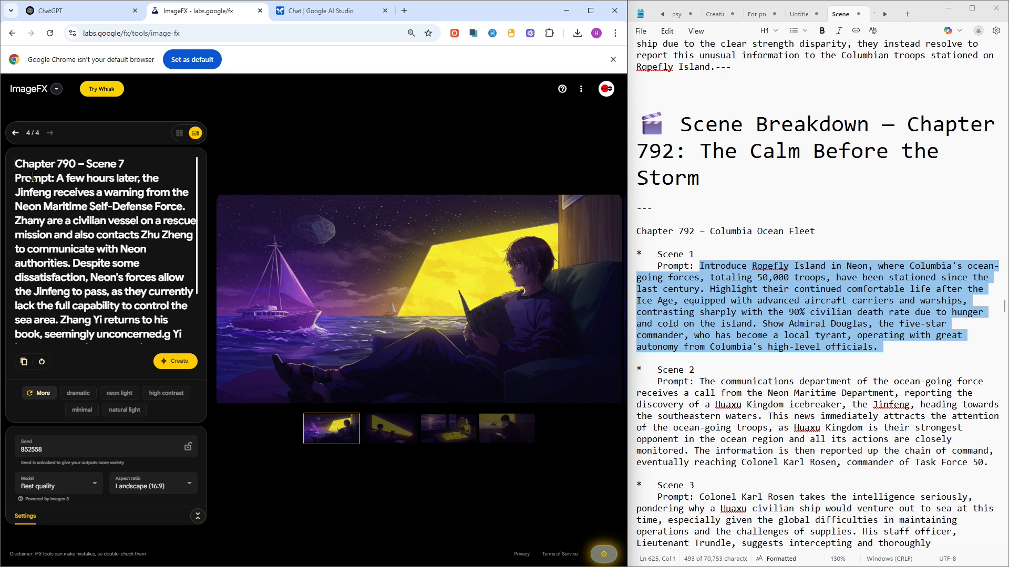
{"action": "left_click", "coordinate": [151, 295], "text": "shift"}
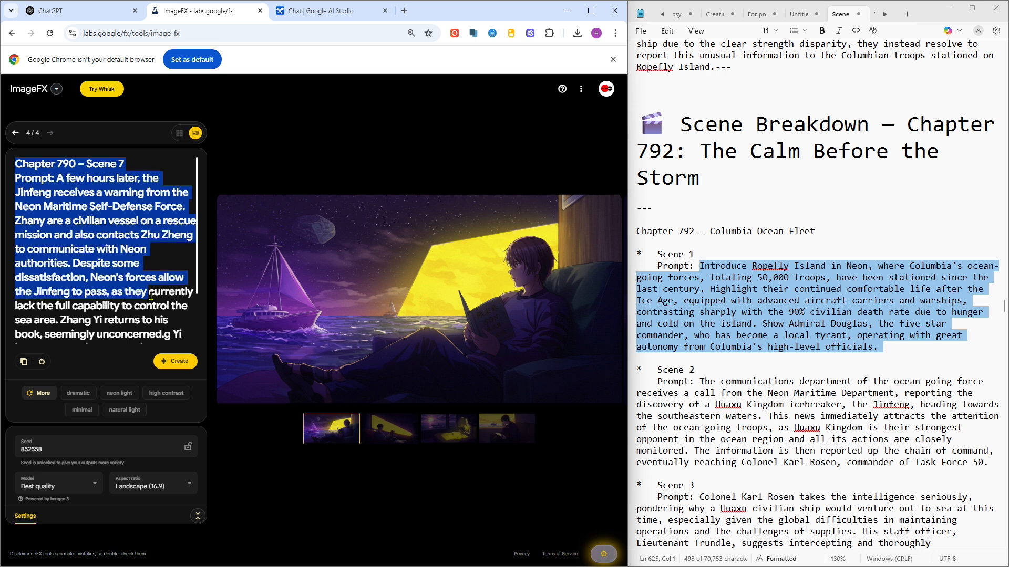
{"action": "scroll", "coordinate": [151, 295], "scroll_direction": "down", "scroll_amount": 1}
{"action": "scroll", "coordinate": [151, 295], "scroll_direction": "down", "scroll_amount": 2}
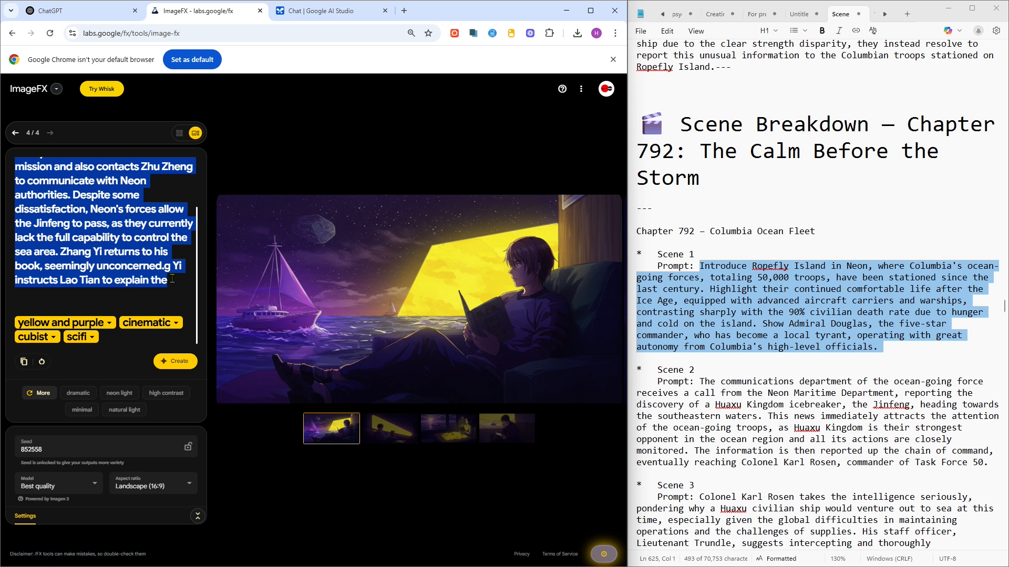
{"action": "key", "text": "ctrl+v"}
- Remove the "yellow and purple" style from the prompt
{"action": "scroll", "coordinate": [139, 287], "scroll_direction": "down", "scroll_amount": 2}
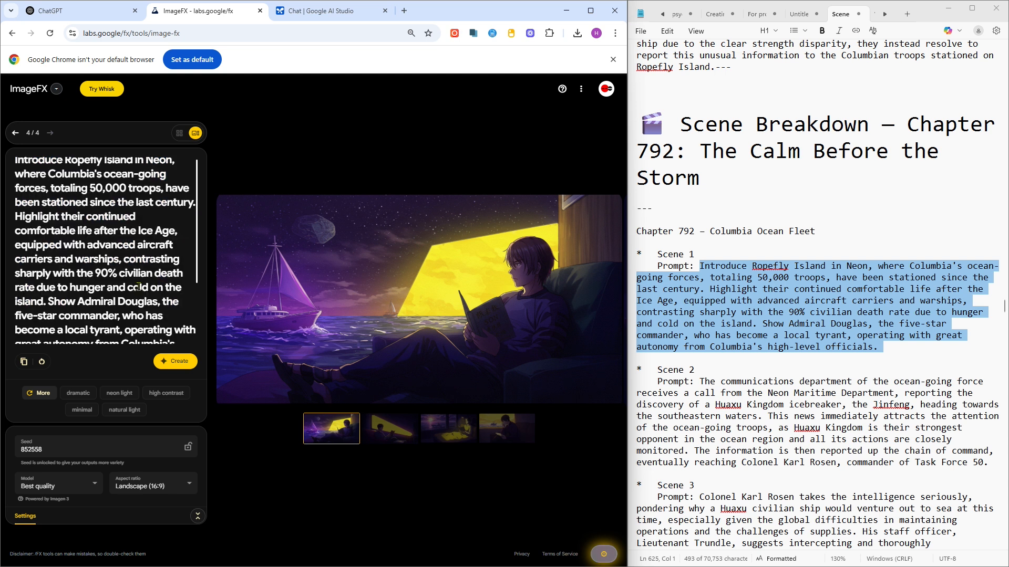
{"action": "scroll", "coordinate": [138, 286], "scroll_direction": "down", "scroll_amount": 2}
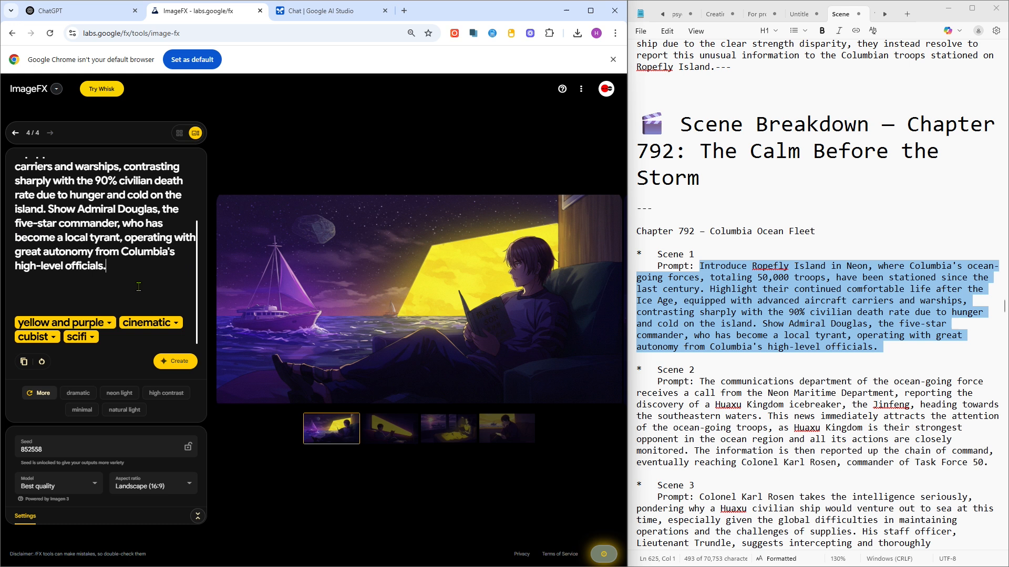
{"action": "left_click", "coordinate": [118, 322]}
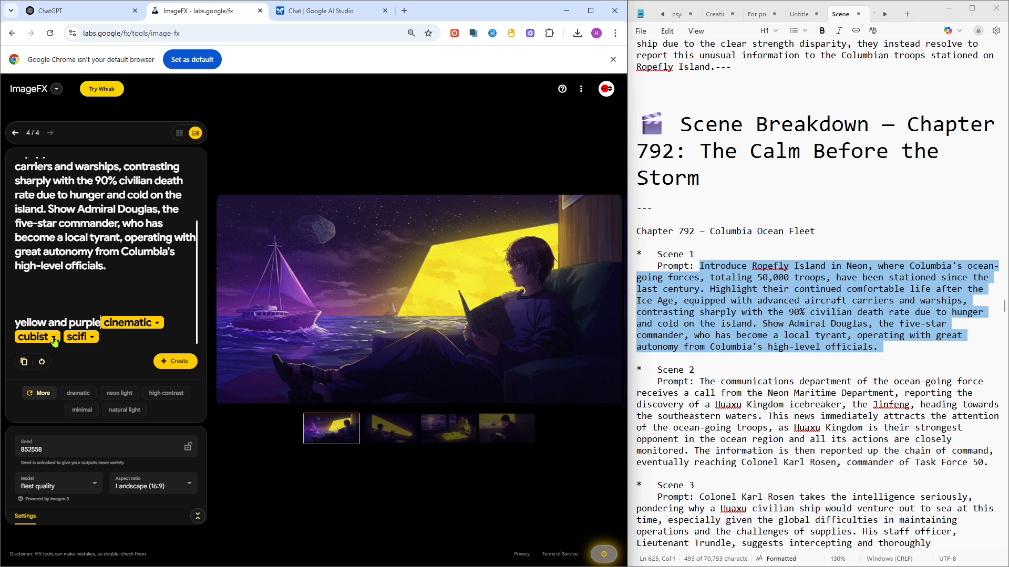
{"action": "scroll", "coordinate": [54, 342], "scroll_direction": "up", "scroll_amount": 3}
{"action": "scroll", "coordinate": [122, 276], "scroll_direction": "down", "scroll_amount": 2}
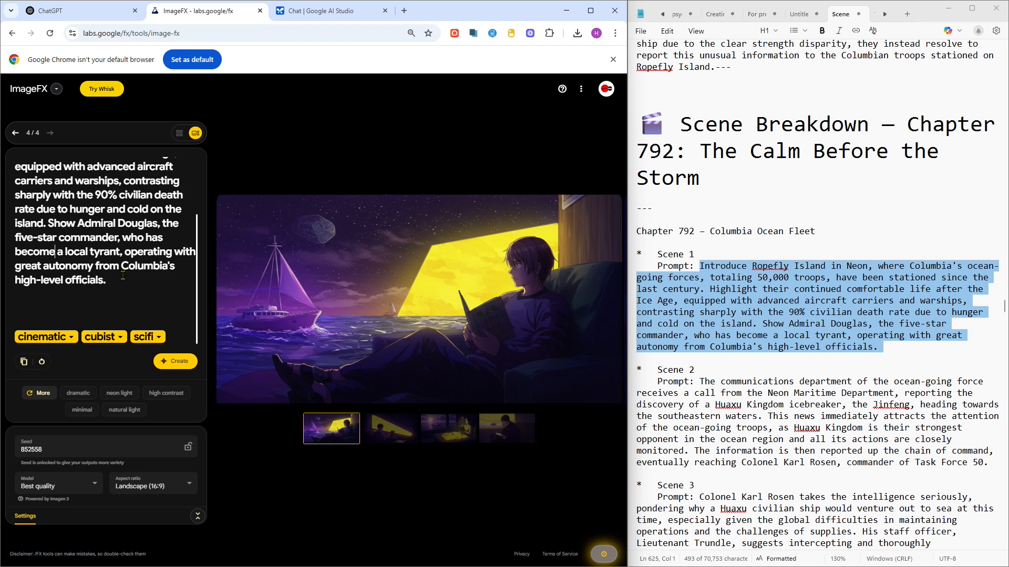
- Change the "cubist" style to "post-modern" and generate images
{"action": "left_click", "coordinate": [118, 342]}
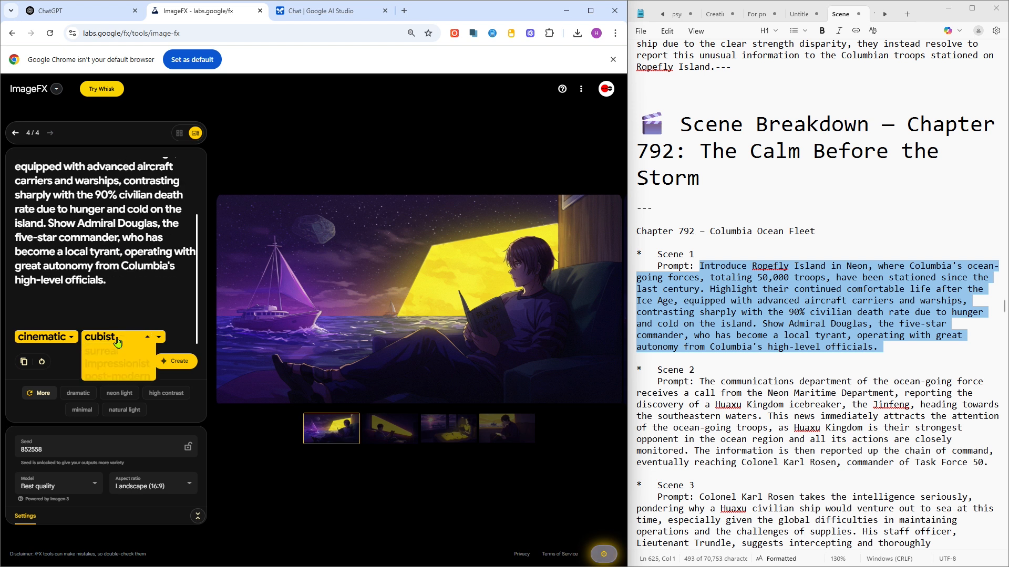
{"action": "left_click", "coordinate": [127, 375]}
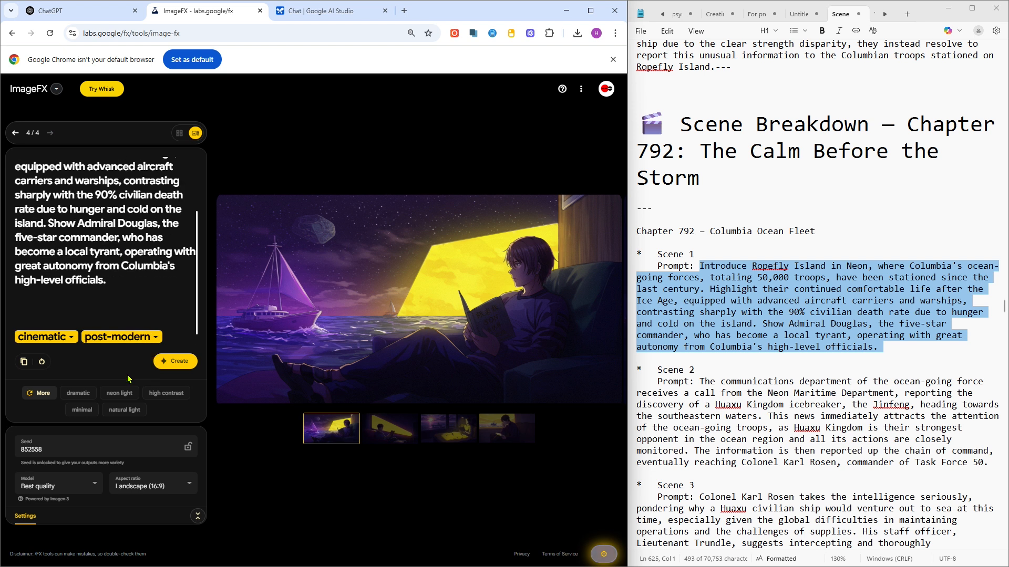
{"action": "left_click", "coordinate": [174, 362]}
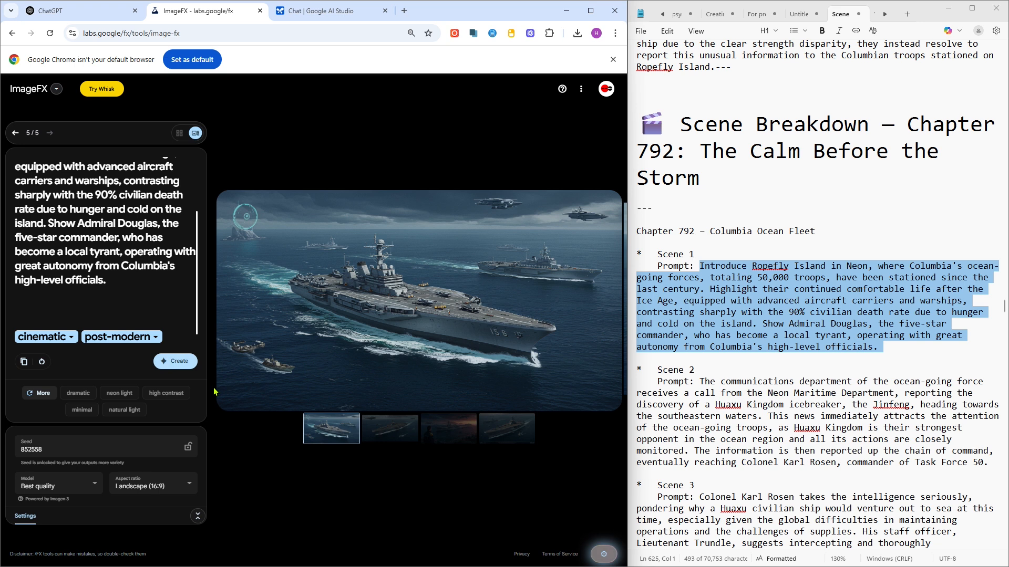
- Browse through the generated fleet images one by one
{"action": "left_click", "coordinate": [395, 439]}
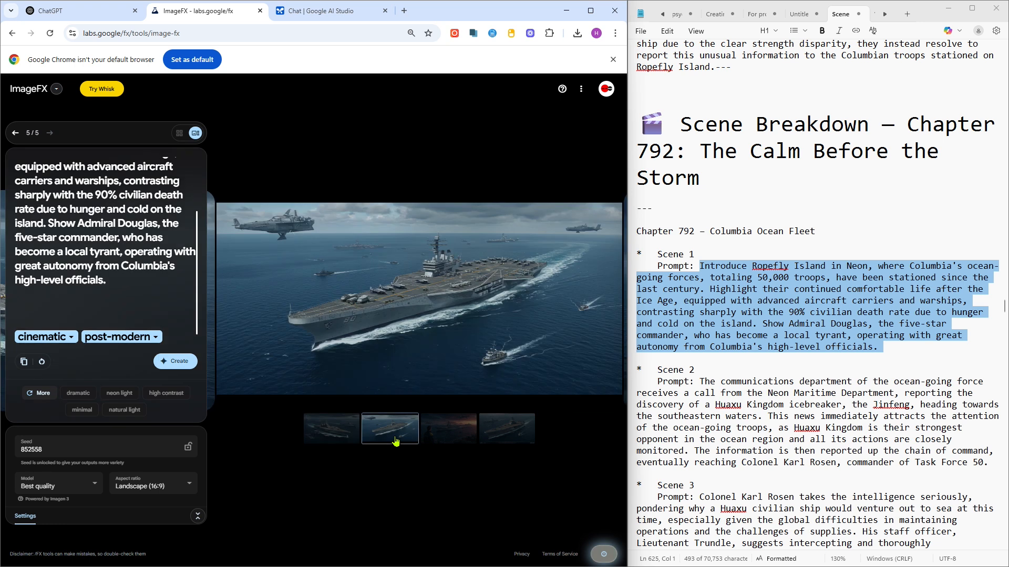
{"action": "left_click", "coordinate": [447, 441]}
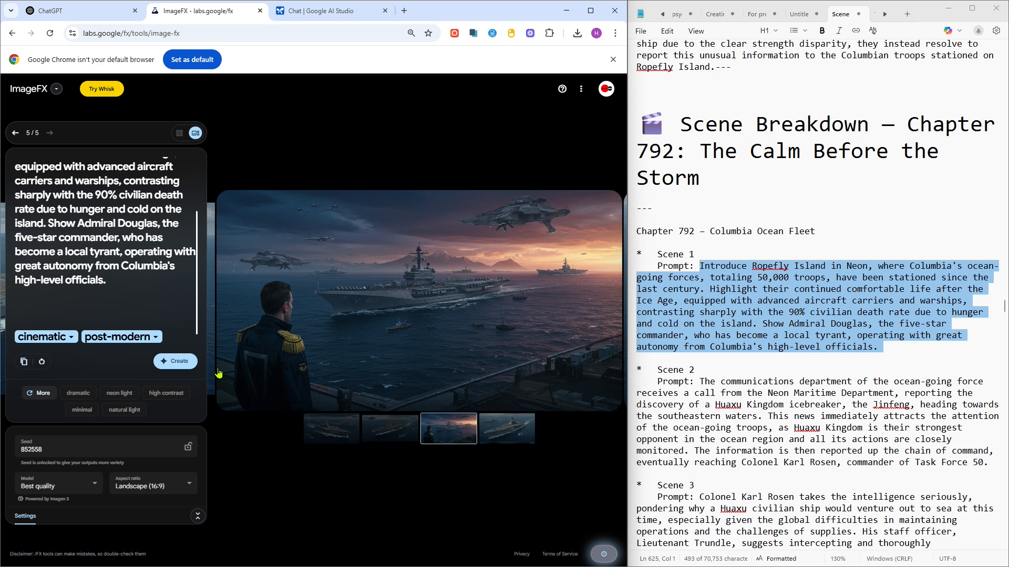
{"action": "scroll", "coordinate": [219, 374], "scroll_direction": "down", "scroll_amount": 1}
{"action": "scroll", "coordinate": [145, 317], "scroll_direction": "down", "scroll_amount": 1}
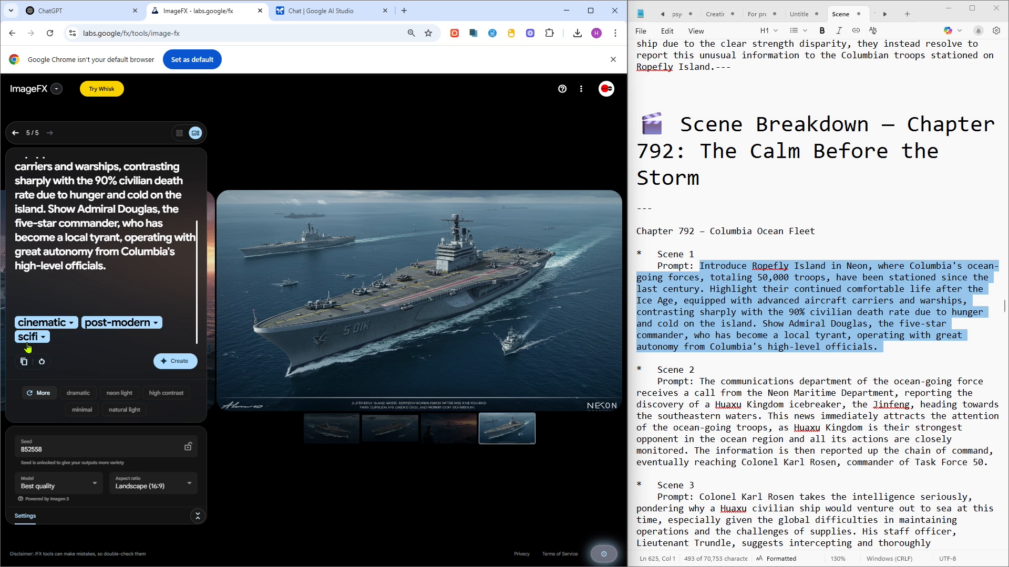
{"action": "left_click", "coordinate": [402, 438]}
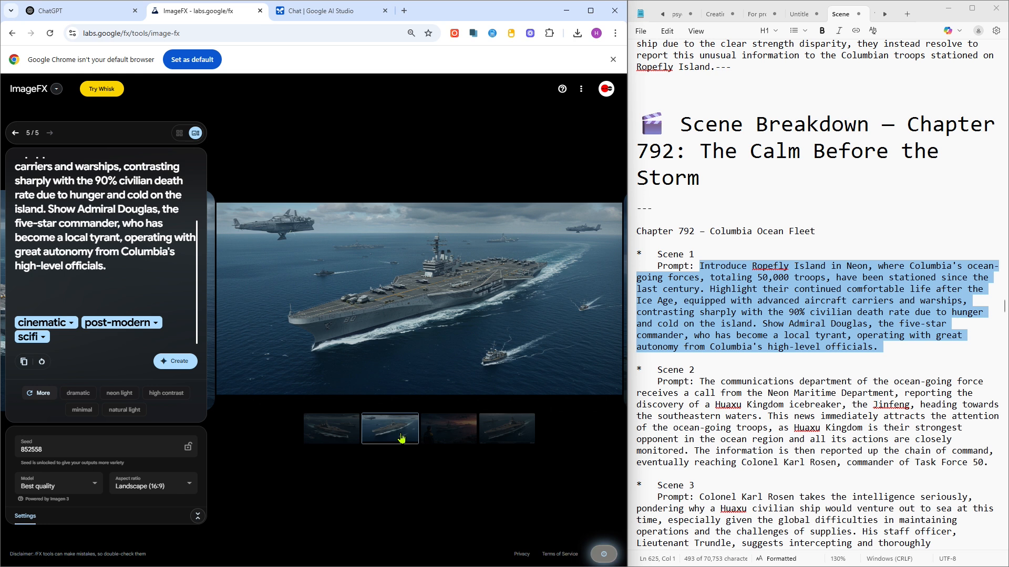
- Scroll the notes to Chapter 784 – Scene 5 and copy its prompt text
{"action": "left_click", "coordinate": [707, 406]}
{"action": "scroll", "coordinate": [707, 406], "scroll_direction": "down", "scroll_amount": 6}
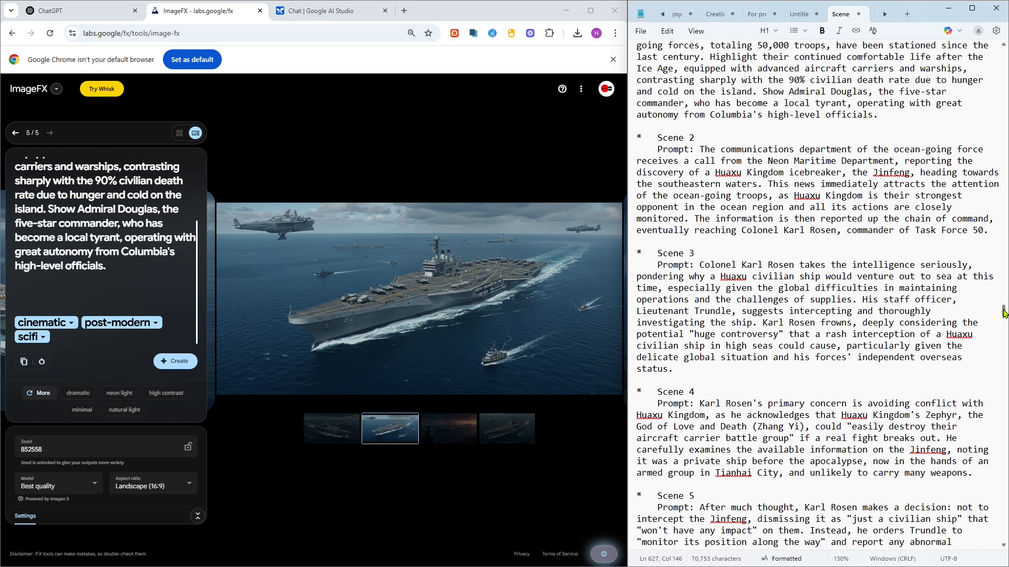
{"action": "left_click_drag", "start_coordinate": [1004, 313], "coordinate": [993, 96]}
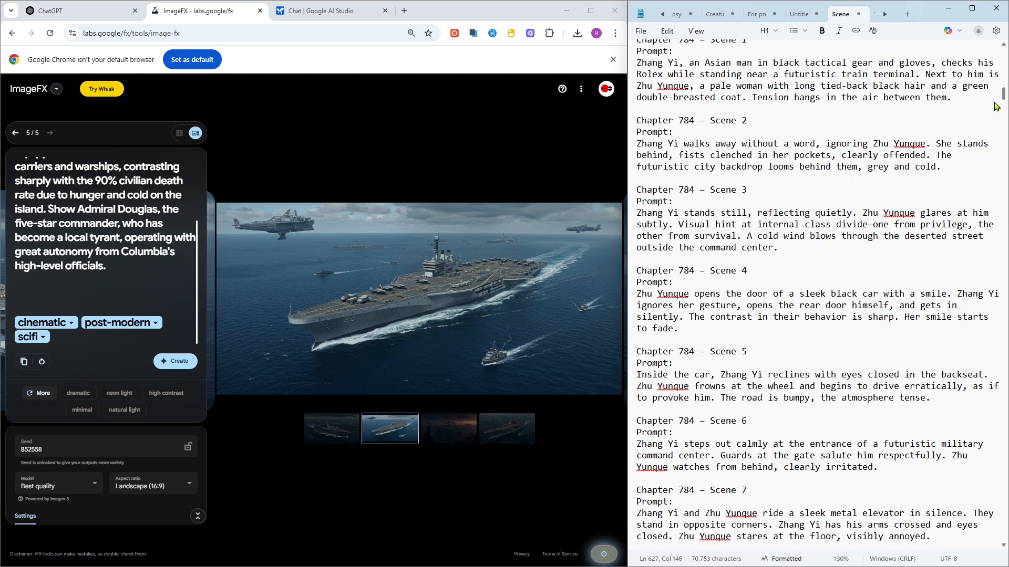
{"action": "scroll", "coordinate": [833, 203], "scroll_direction": "down", "scroll_amount": 3}
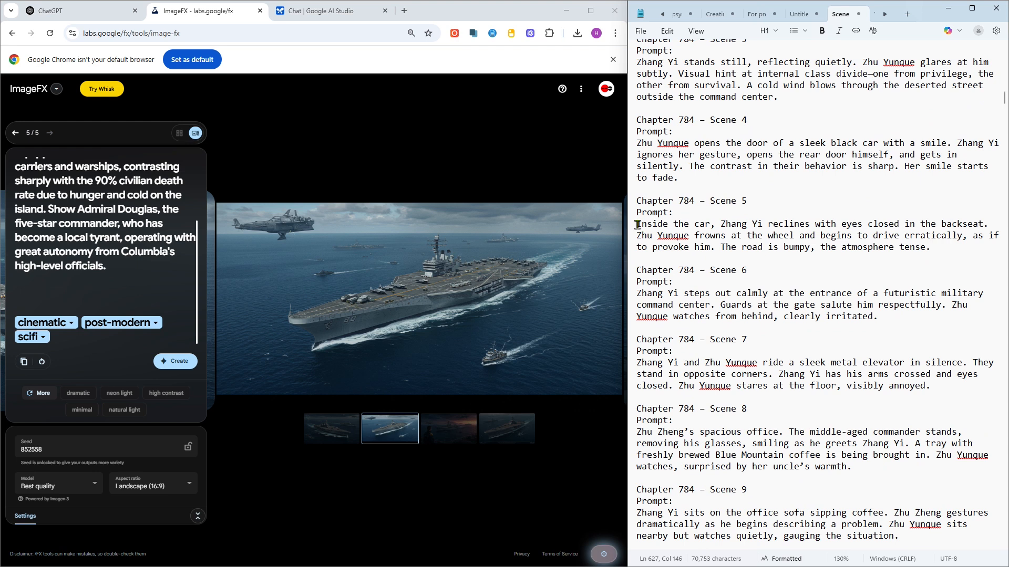
{"action": "left_click_drag", "start_coordinate": [638, 225], "coordinate": [931, 248]}
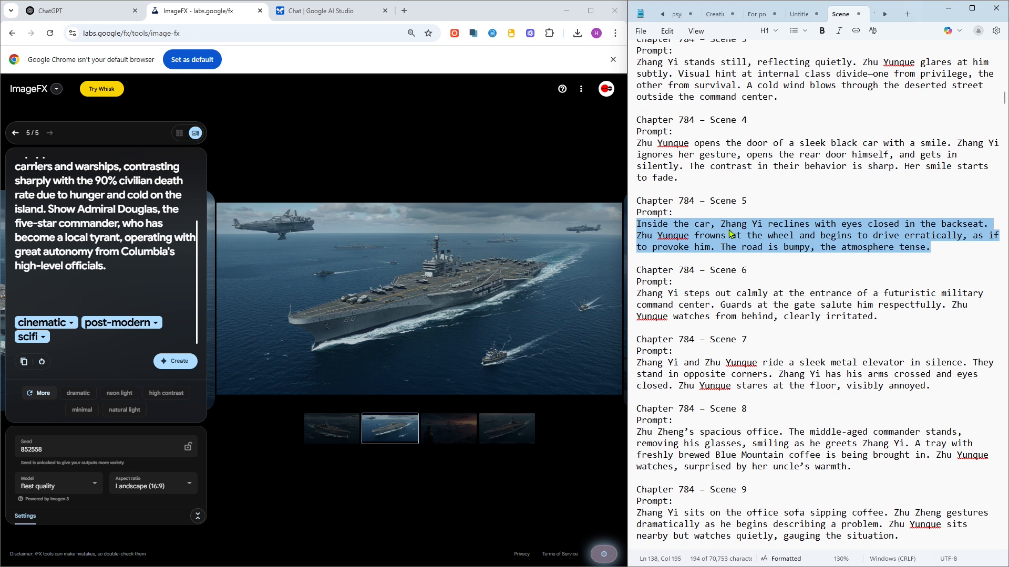
{"action": "right_click", "coordinate": [729, 234]}
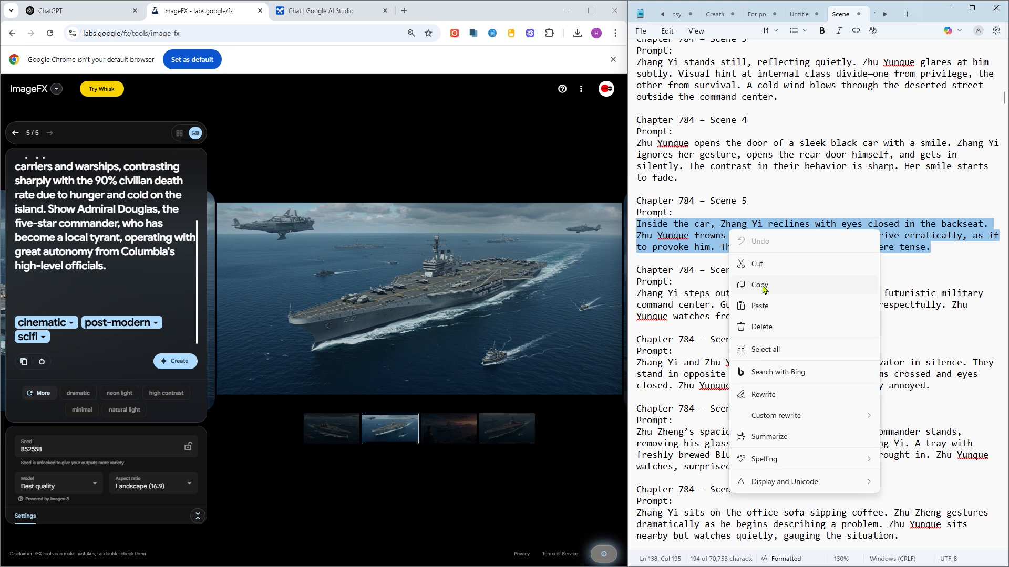
{"action": "left_click", "coordinate": [760, 285]}
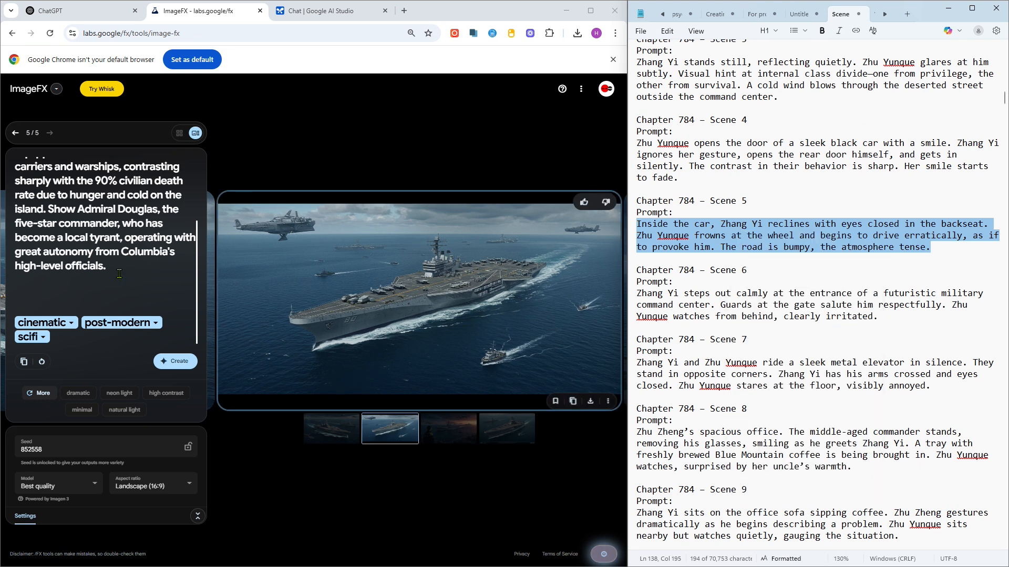
- Replace the prompt with the pasted Chapter 784 – Scene 5 text and open the Untitled notes tab
{"action": "left_click_drag", "start_coordinate": [119, 274], "coordinate": [9, 153]}
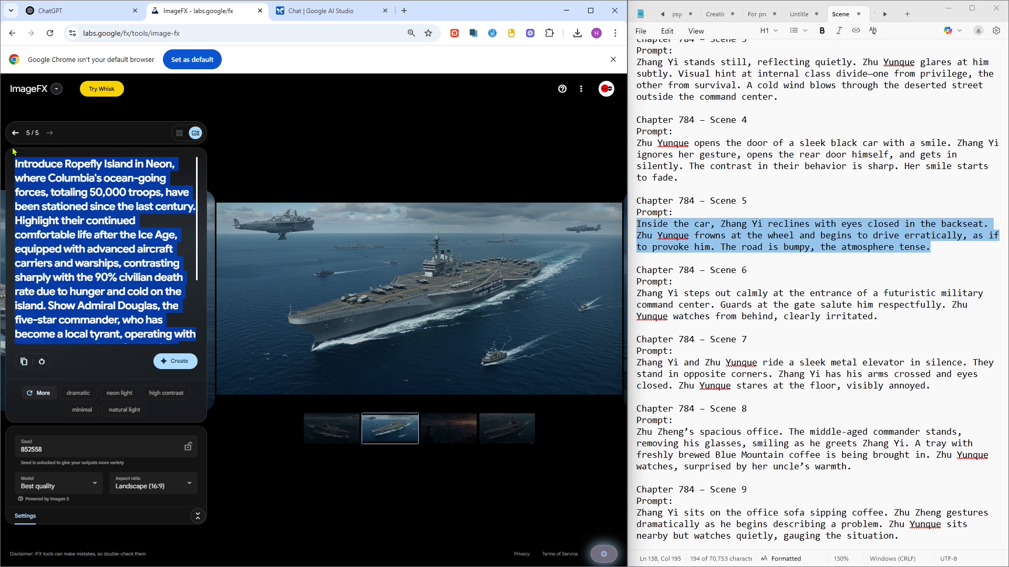
{"action": "key", "text": "ctrl+v"}
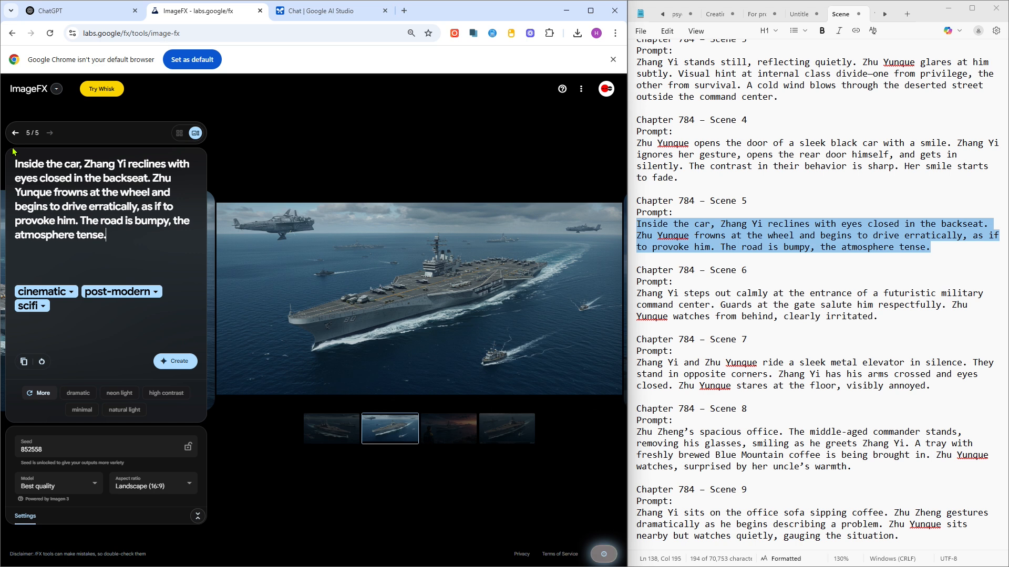
{"action": "left_click", "coordinate": [800, 14]}
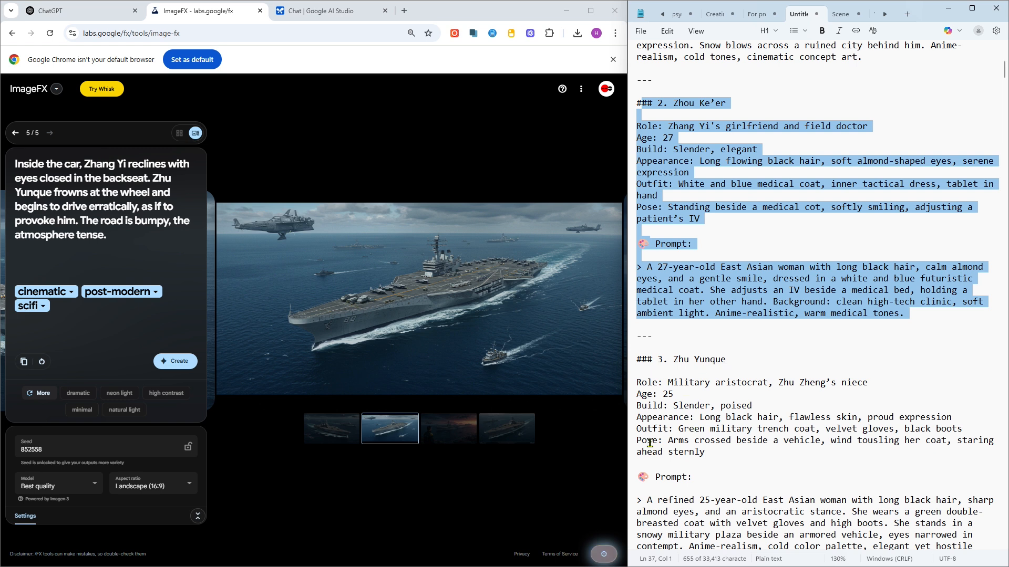
{"action": "left_click", "coordinate": [964, 429]}
{"action": "left_click_drag", "start_coordinate": [967, 429], "coordinate": [633, 360]}
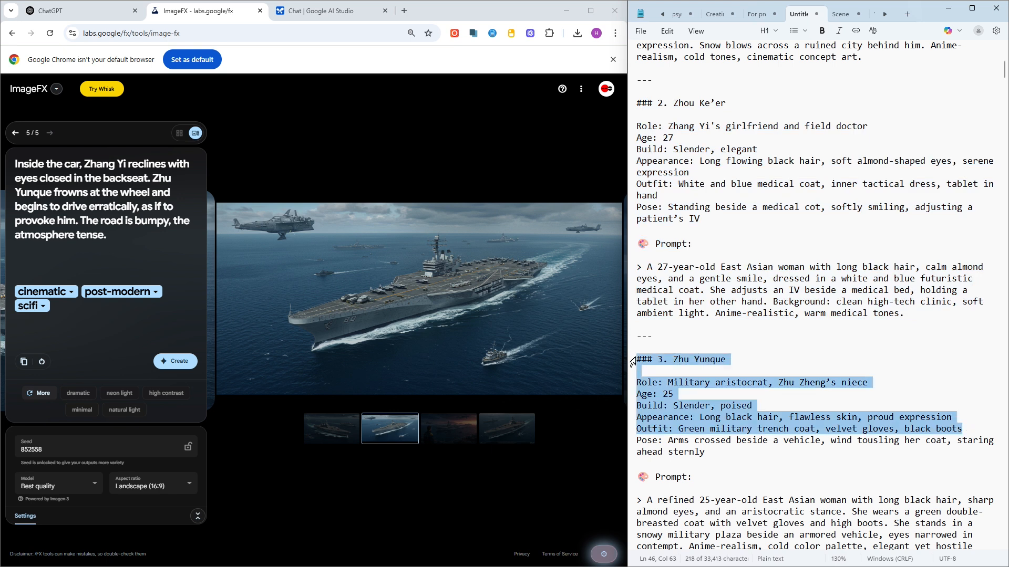
{"action": "key", "text": "Delete"}
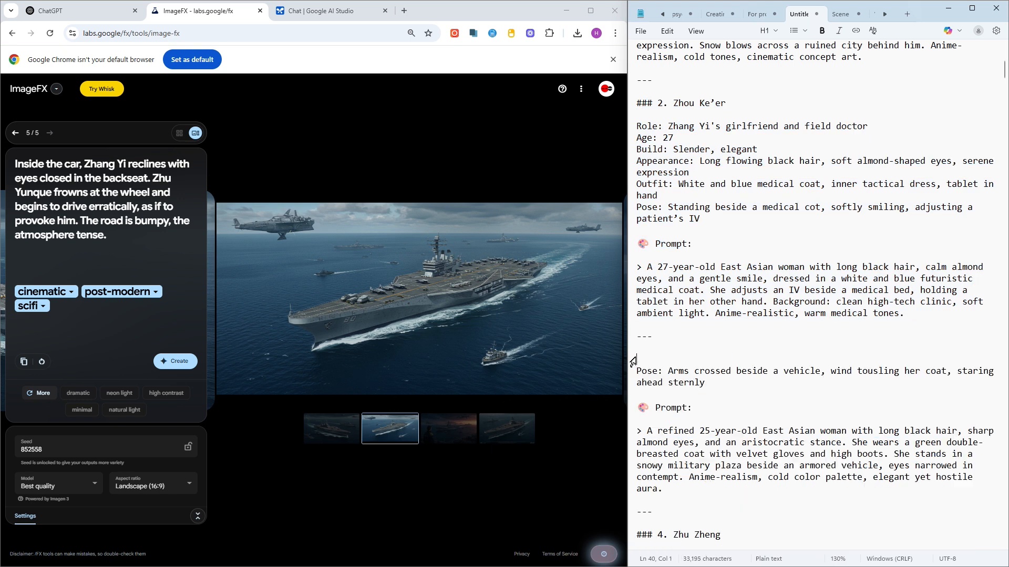
{"action": "key", "text": "ctrl+z"}
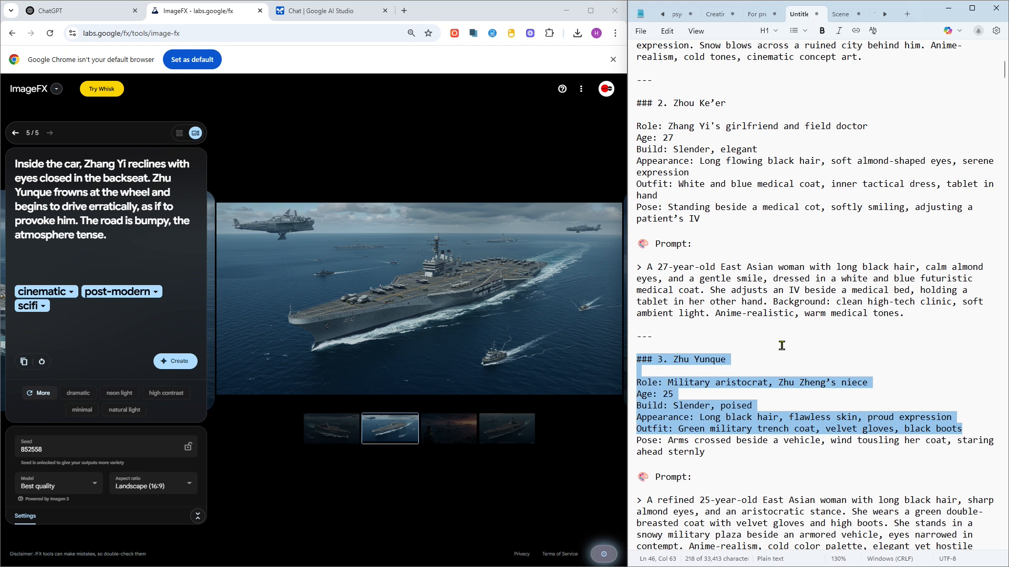
- Copy Zhu Yunque's character details from the notes and paste them below the scene text in the prompt
{"action": "left_click", "coordinate": [970, 428]}
{"action": "left_click_drag", "start_coordinate": [969, 427], "coordinate": [648, 352]}
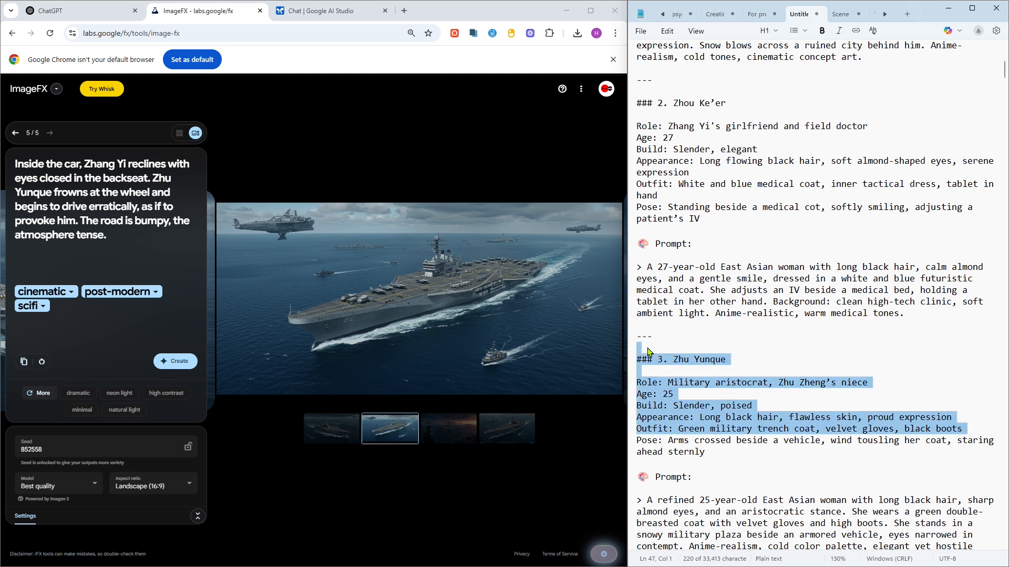
{"action": "left_click", "coordinate": [89, 261]}
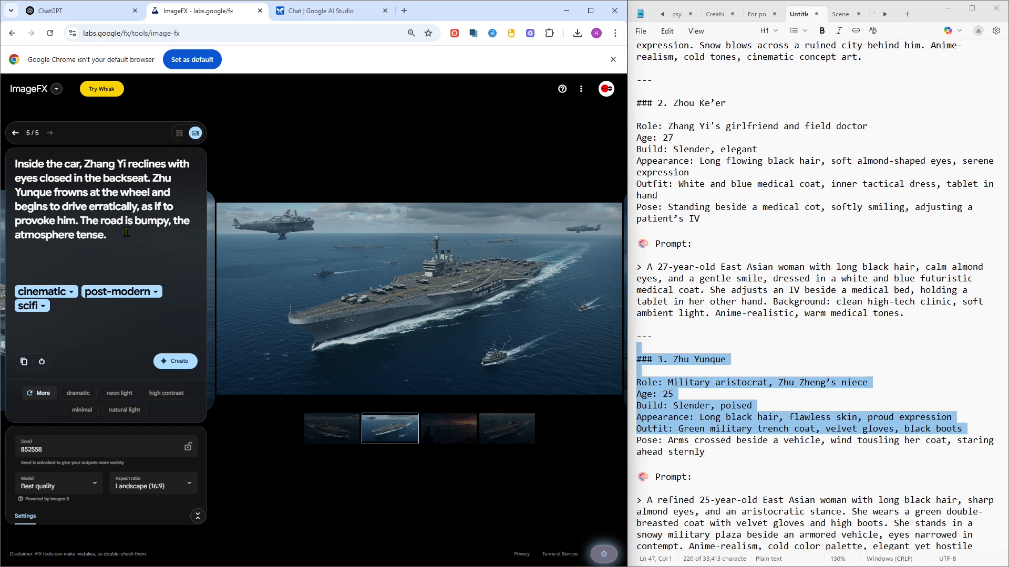
{"action": "key", "text": "ctrl+v"}
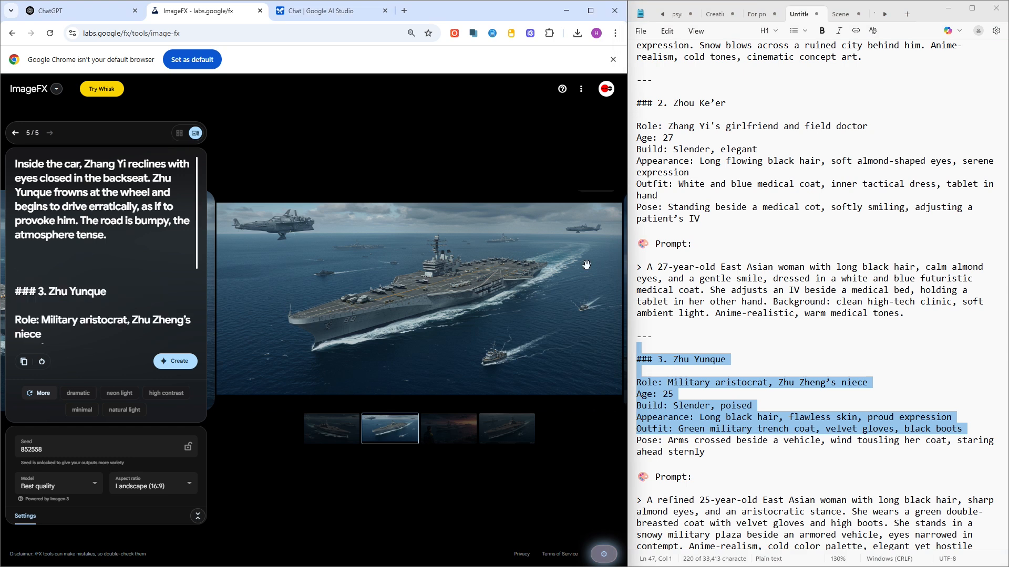
- Copy Zhang Yi's character details from the top of the notes and append them to the prompt
{"action": "left_click", "coordinate": [734, 176]}
{"action": "scroll", "coordinate": [734, 176], "scroll_direction": "up", "scroll_amount": 4}
{"action": "scroll", "coordinate": [734, 176], "scroll_direction": "up", "scroll_amount": 6}
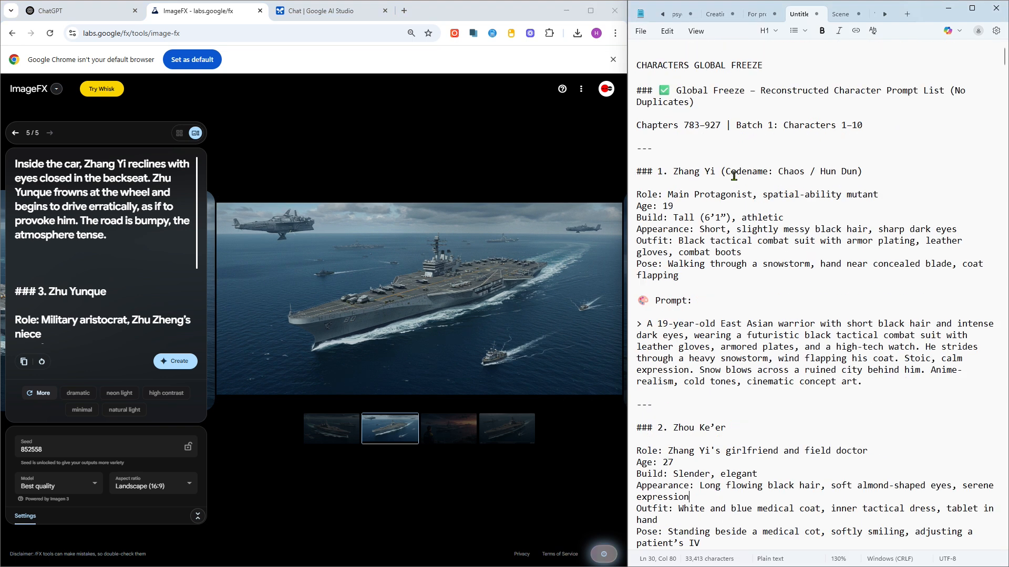
{"action": "left_click", "coordinate": [743, 252]}
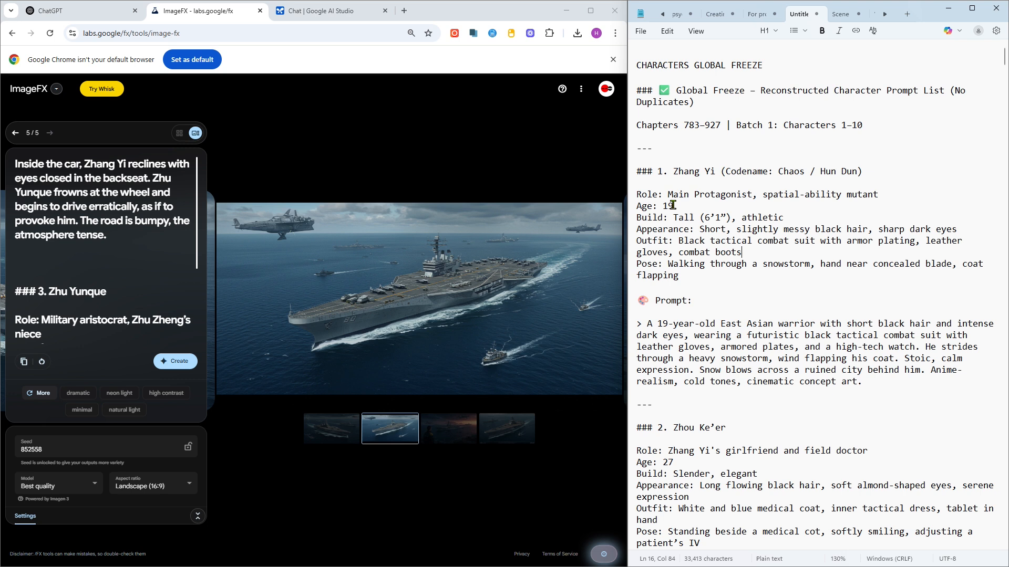
{"action": "left_click", "coordinate": [637, 150], "text": "shift"}
{"action": "key", "text": "ctrl+c"}
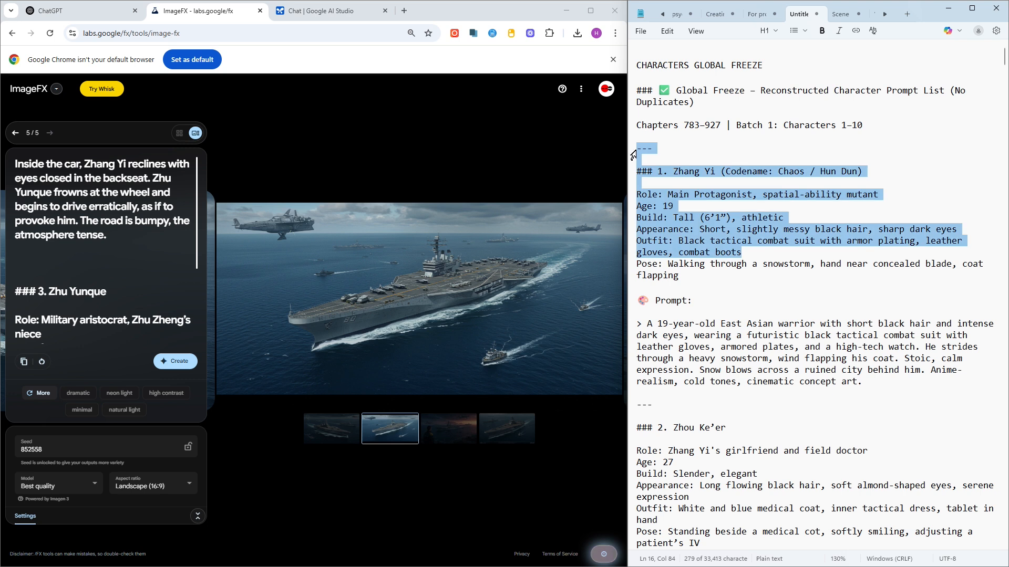
{"action": "left_click", "coordinate": [132, 299]}
{"action": "scroll", "coordinate": [130, 299], "scroll_direction": "down", "scroll_amount": 3}
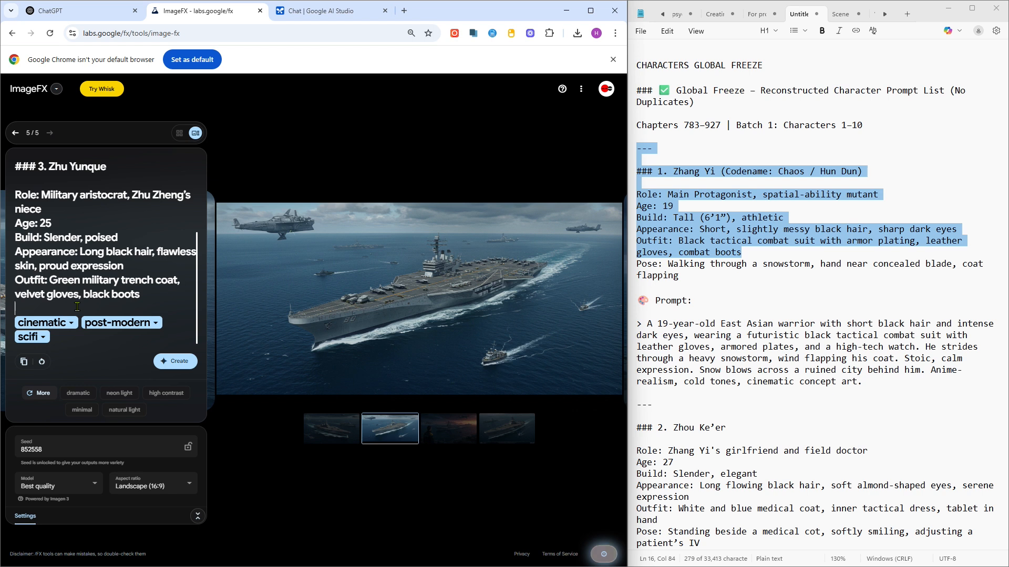
{"action": "key", "text": "ctrl+v"}
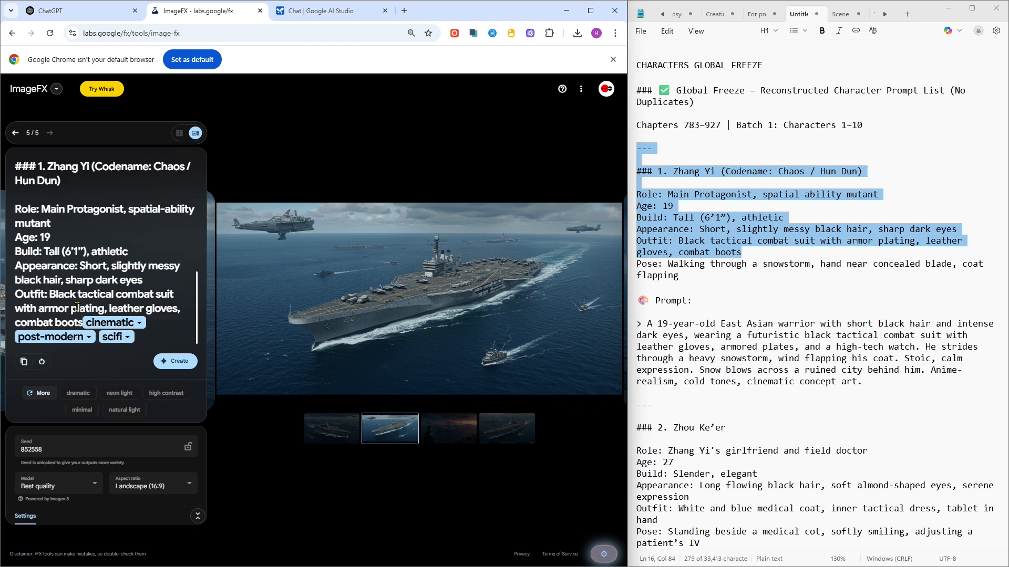
- Generate images from the combined scene and character prompt
{"action": "scroll", "coordinate": [71, 250], "scroll_direction": "up", "scroll_amount": 1}
{"action": "scroll", "coordinate": [72, 250], "scroll_direction": "up", "scroll_amount": 3}
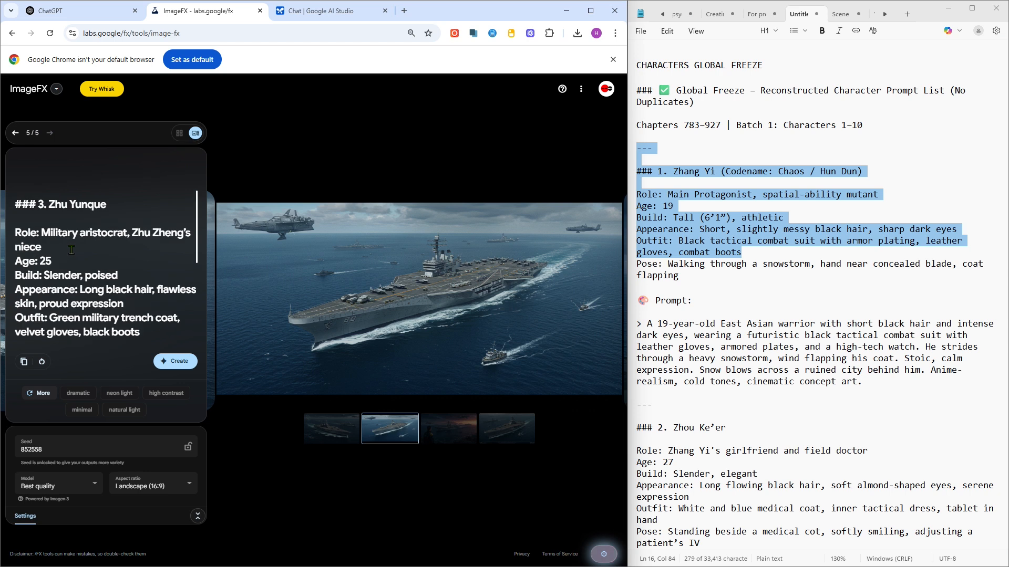
{"action": "scroll", "coordinate": [71, 250], "scroll_direction": "down", "scroll_amount": 4}
{"action": "scroll", "coordinate": [72, 250], "scroll_direction": "down", "scroll_amount": 1}
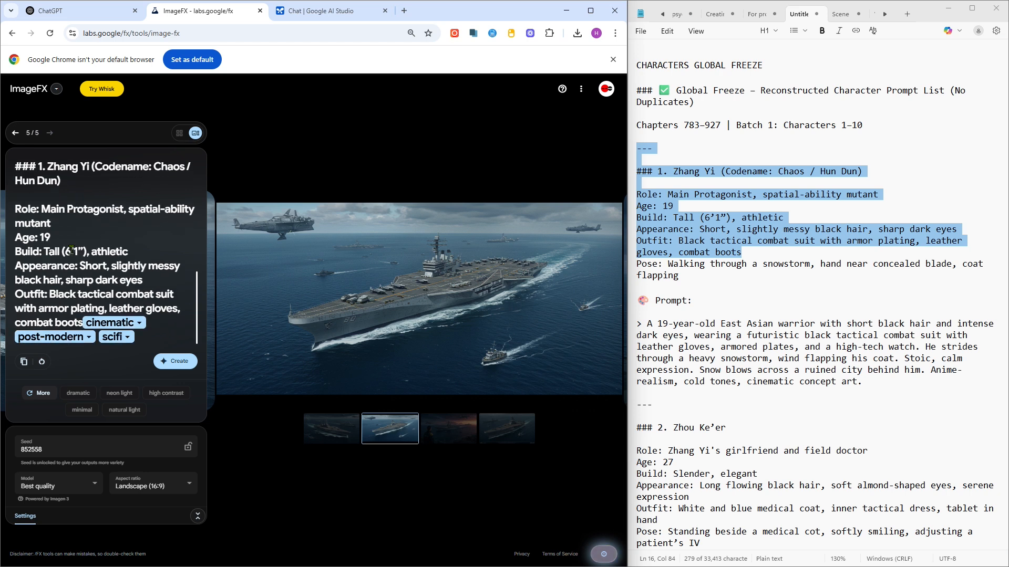
{"action": "left_click", "coordinate": [170, 362]}
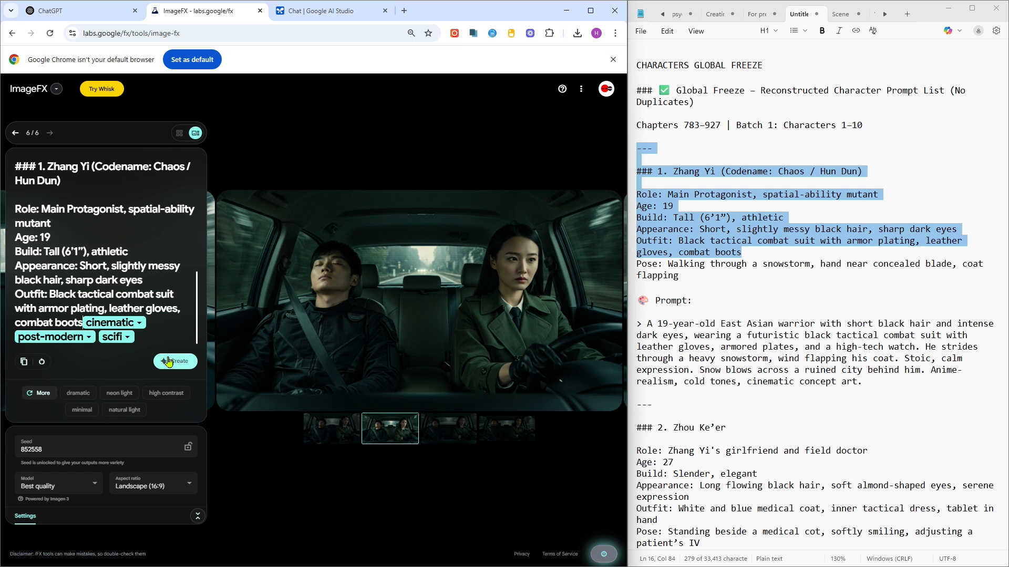
- Browse the generated car scene images one by one
{"action": "left_click", "coordinate": [334, 436]}
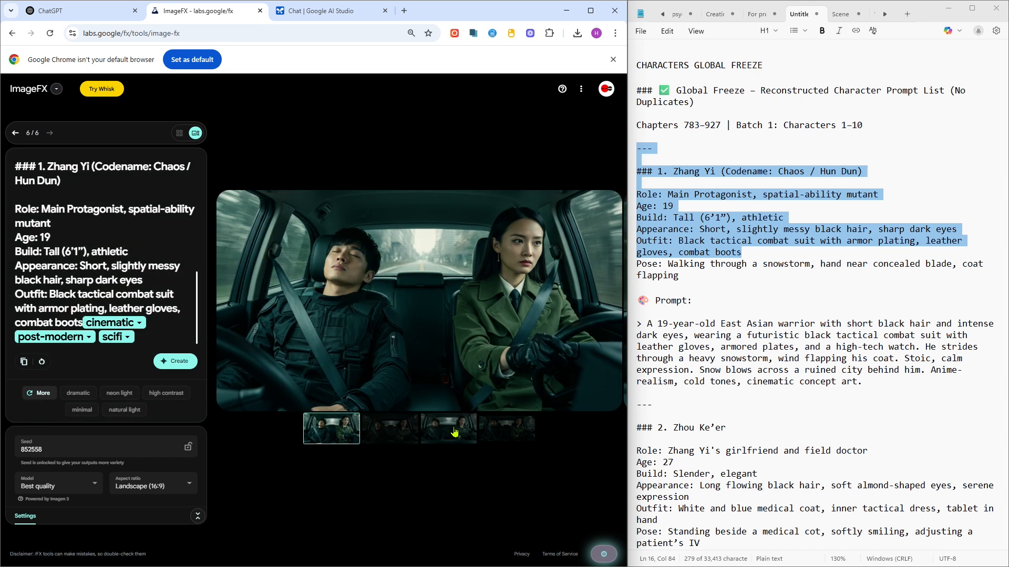
{"action": "left_click", "coordinate": [455, 432]}
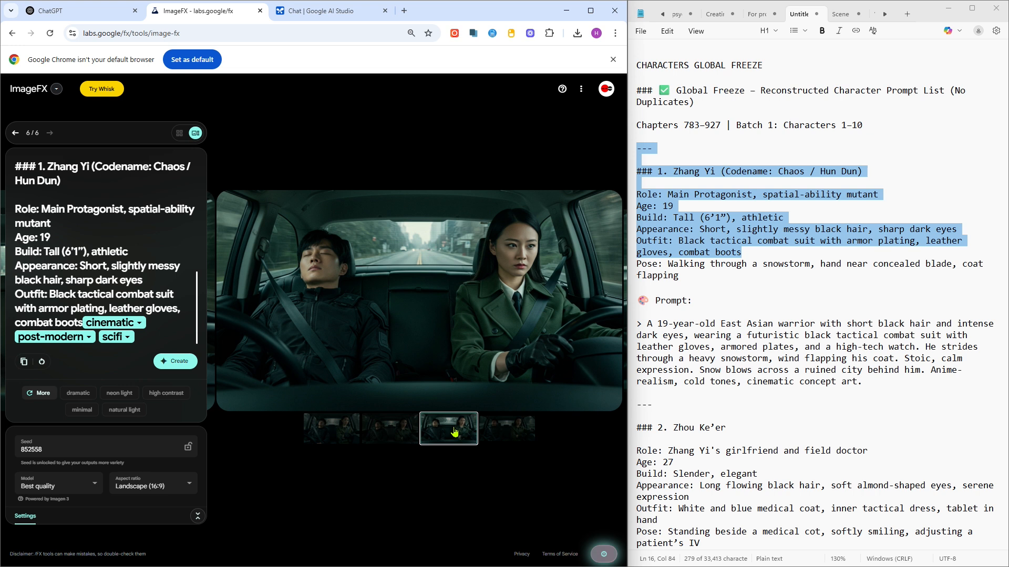
{"action": "mouse_move", "coordinate": [468, 339]}
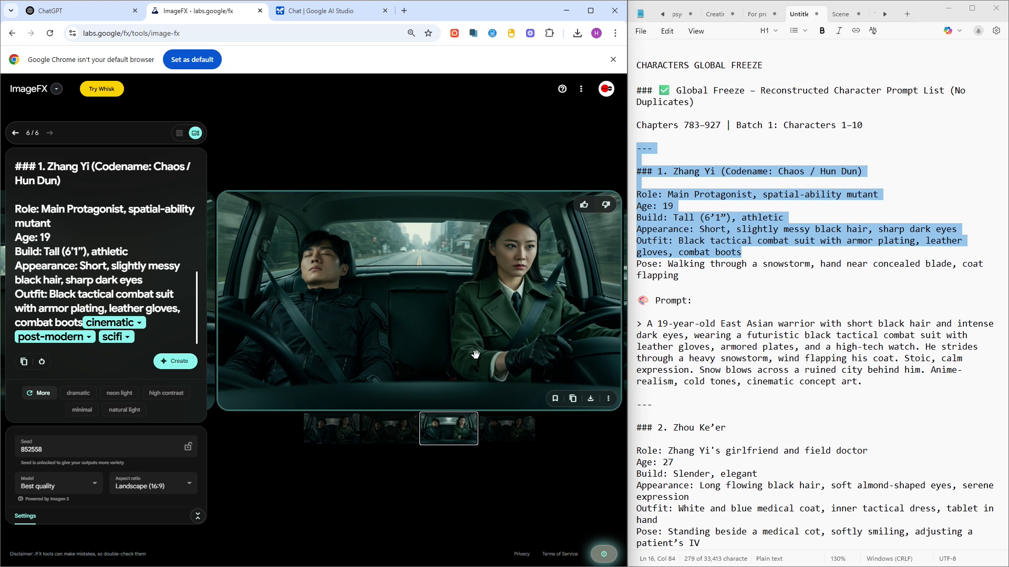
{"action": "scroll", "coordinate": [149, 266], "scroll_direction": "up", "scroll_amount": 1}
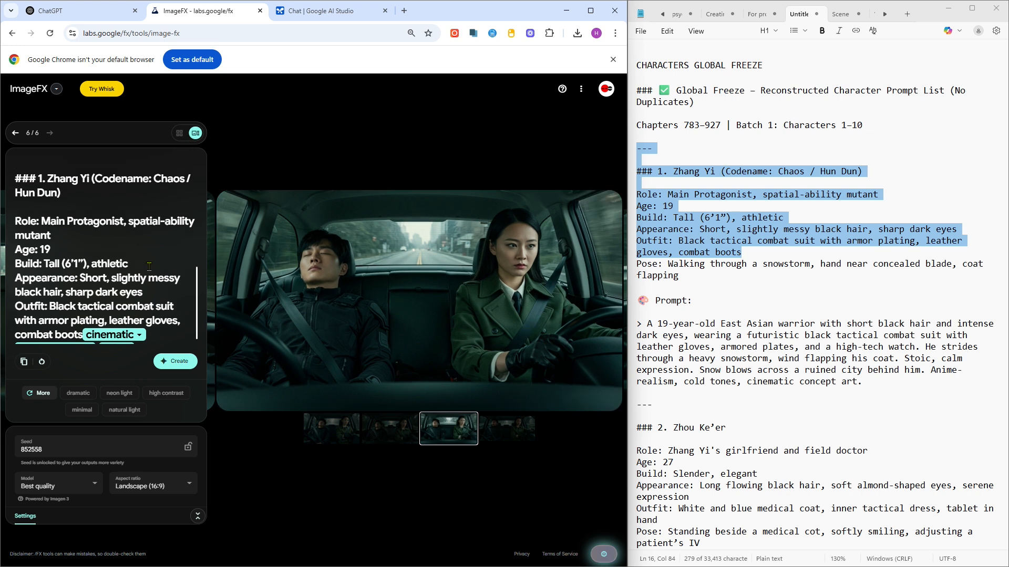
{"action": "scroll", "coordinate": [149, 267], "scroll_direction": "up", "scroll_amount": 5}
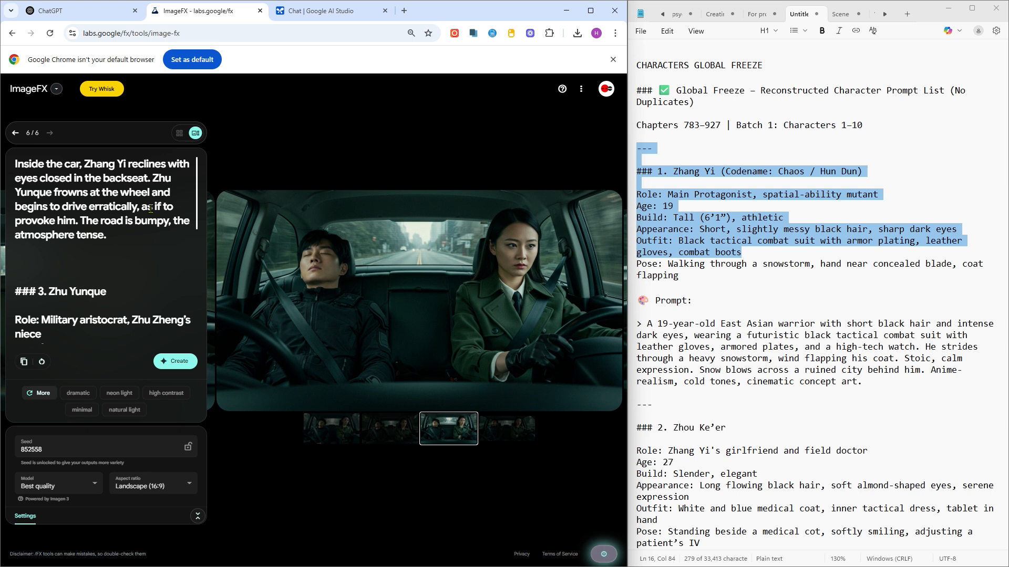
- Insert the words "anime-realistic" above the Zhu Yunque details in the prompt
{"action": "left_click", "coordinate": [38, 258]}
{"action": "type", "text": "anime"}
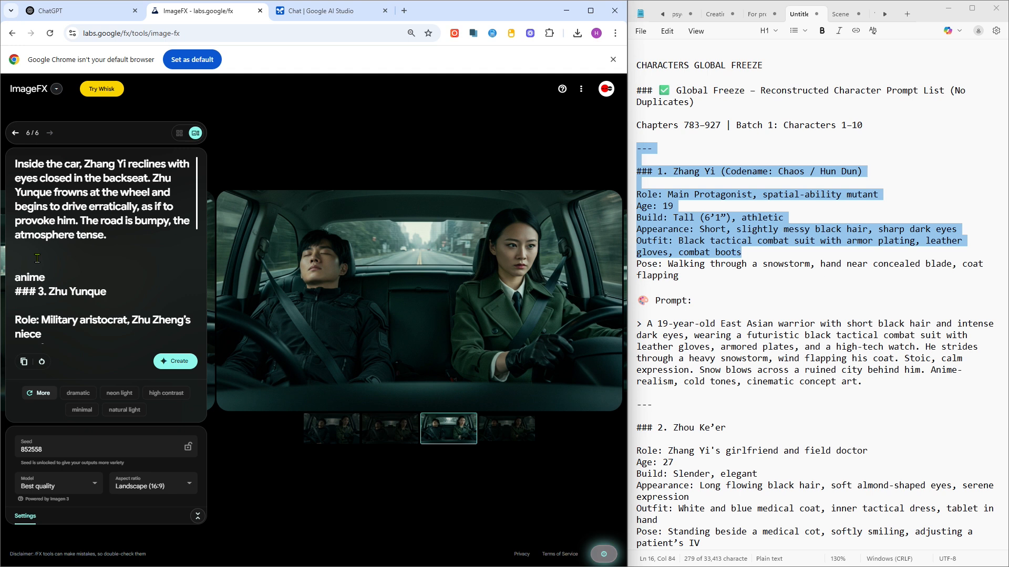
{"action": "type", "text": "-reaslist"}
{"action": "key", "text": "ctrl+v"}
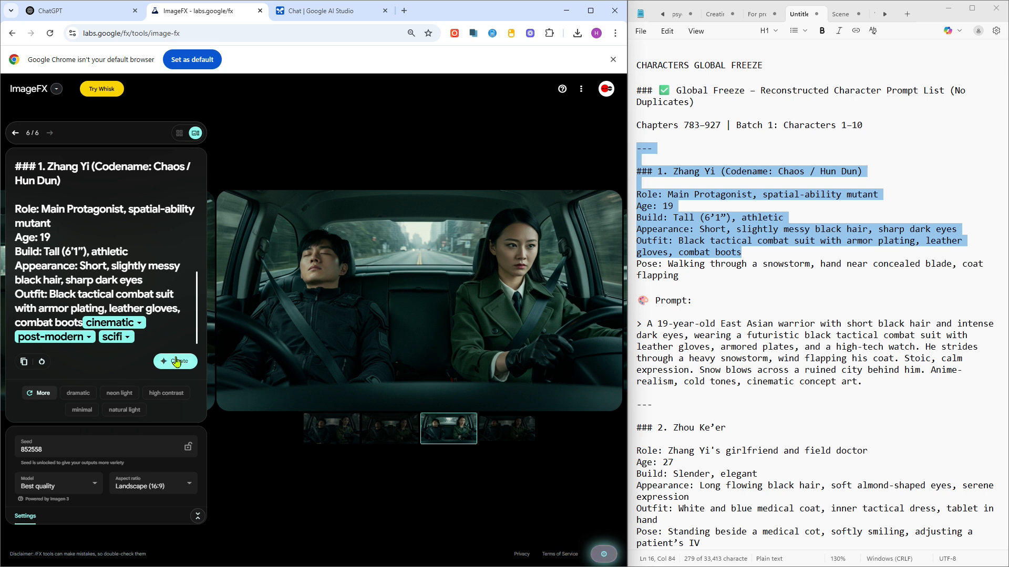
- Add the dramatic style, generate images, and step back through the new results
{"action": "left_click", "coordinate": [82, 394]}
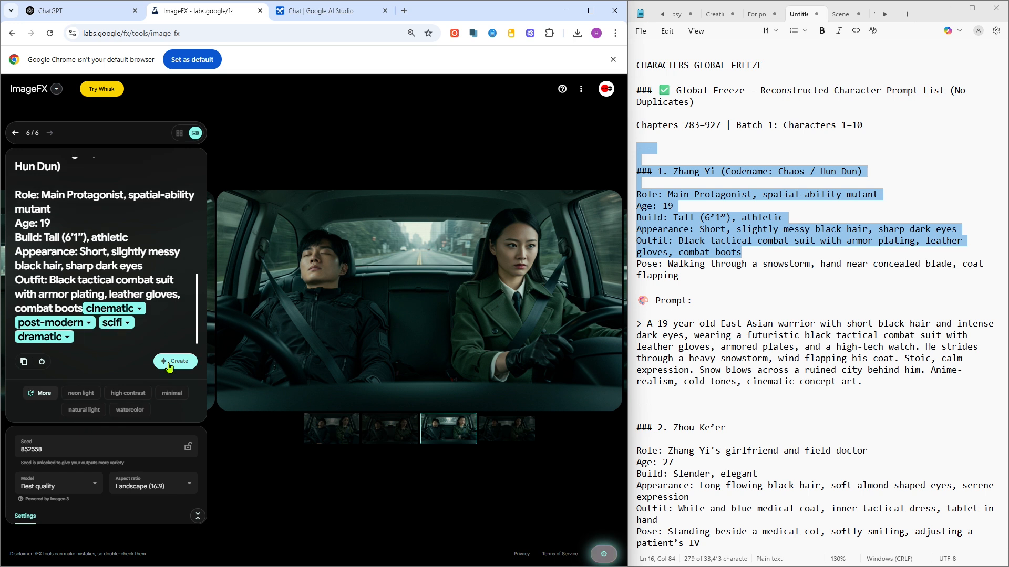
{"action": "left_click", "coordinate": [168, 364]}
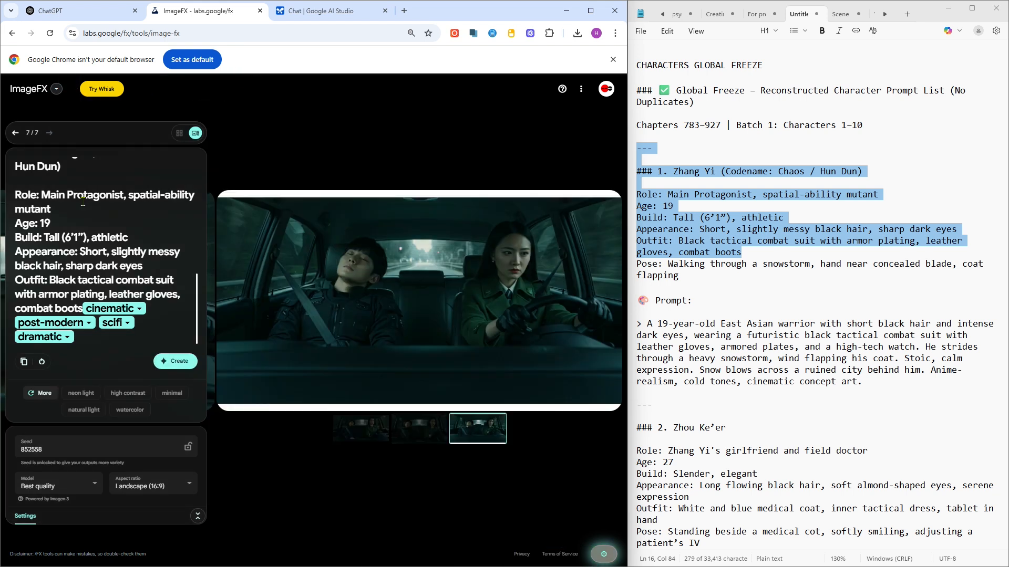
{"action": "key", "text": "Left"}
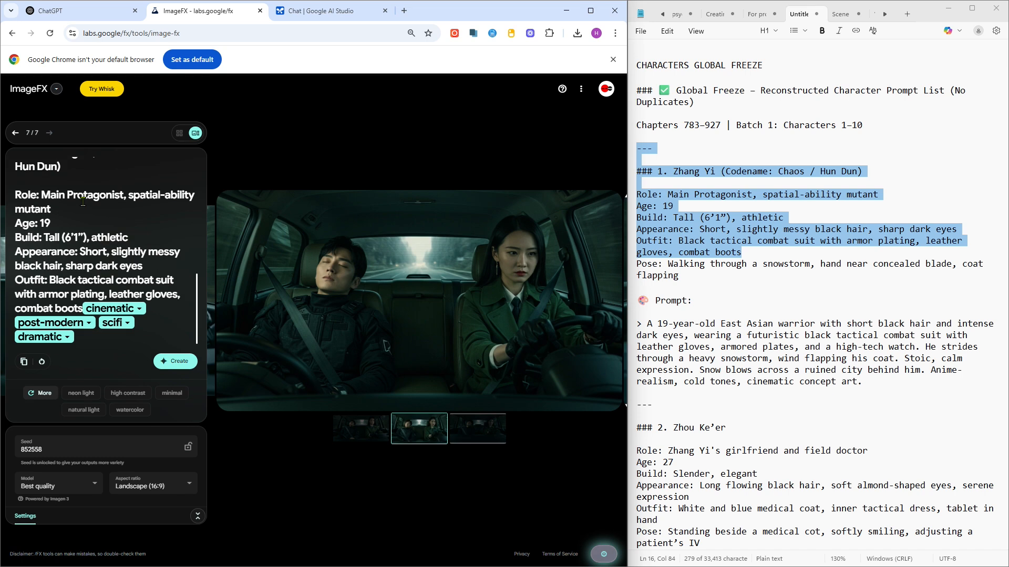
{"action": "key", "text": "Left"}
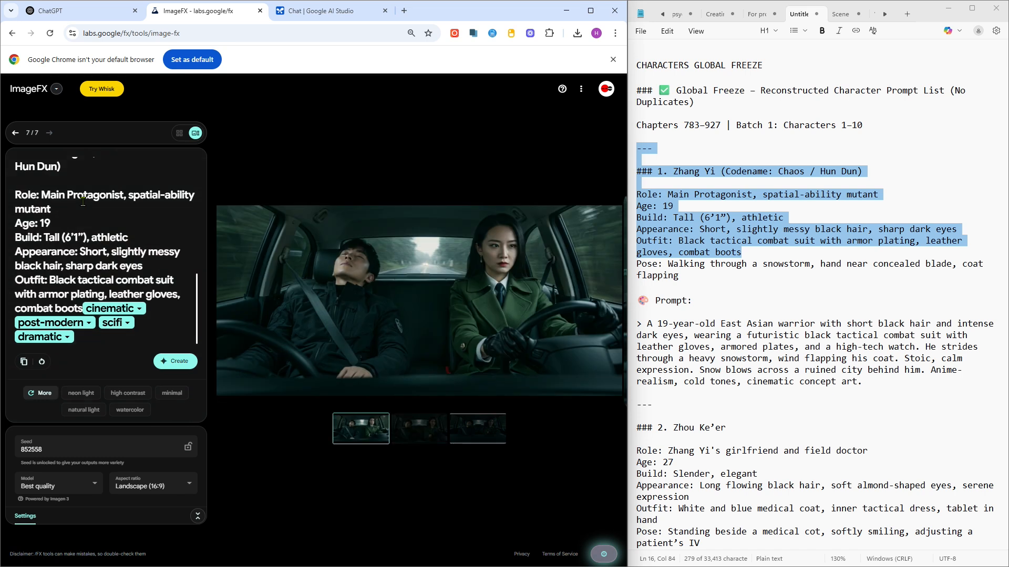
- Extend the style line to "anime-realistic art concept style" and generate images again
{"action": "scroll", "coordinate": [82, 210], "scroll_direction": "up", "scroll_amount": 1}
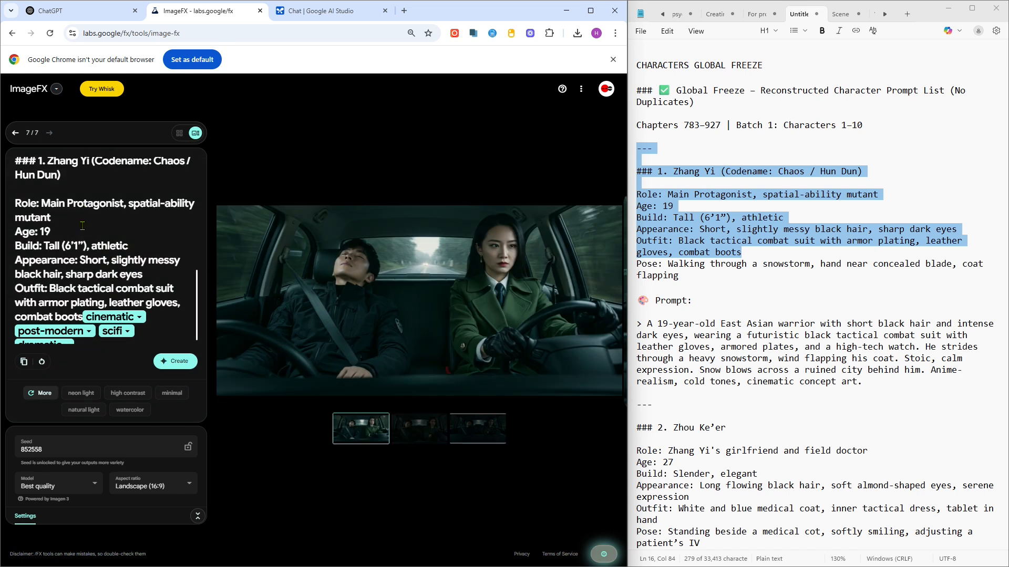
{"action": "scroll", "coordinate": [82, 226], "scroll_direction": "up", "scroll_amount": 5}
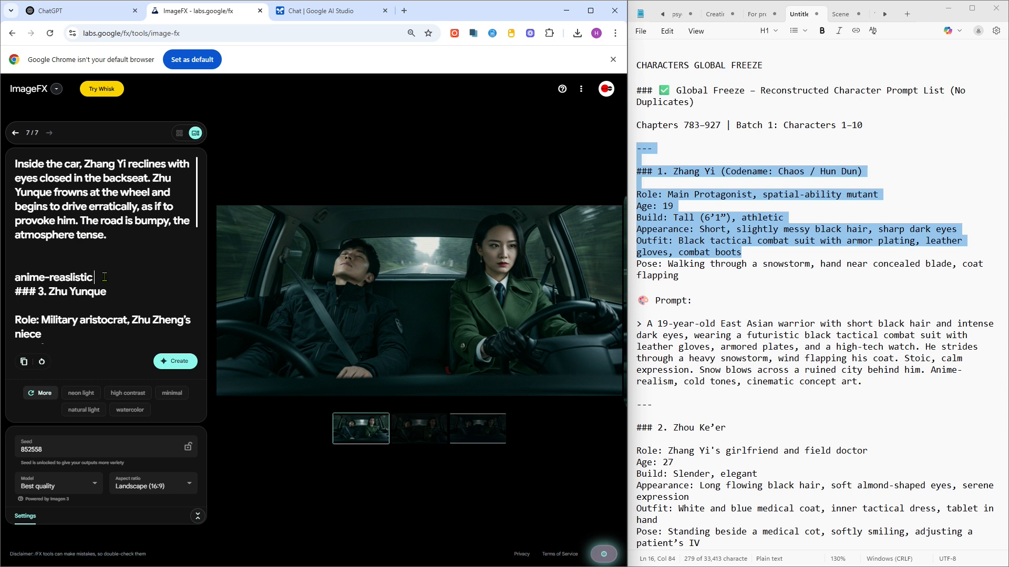
{"action": "type", "text": "art"}
{"action": "left_click", "coordinate": [183, 364]}
{"action": "left_click", "coordinate": [183, 364]}
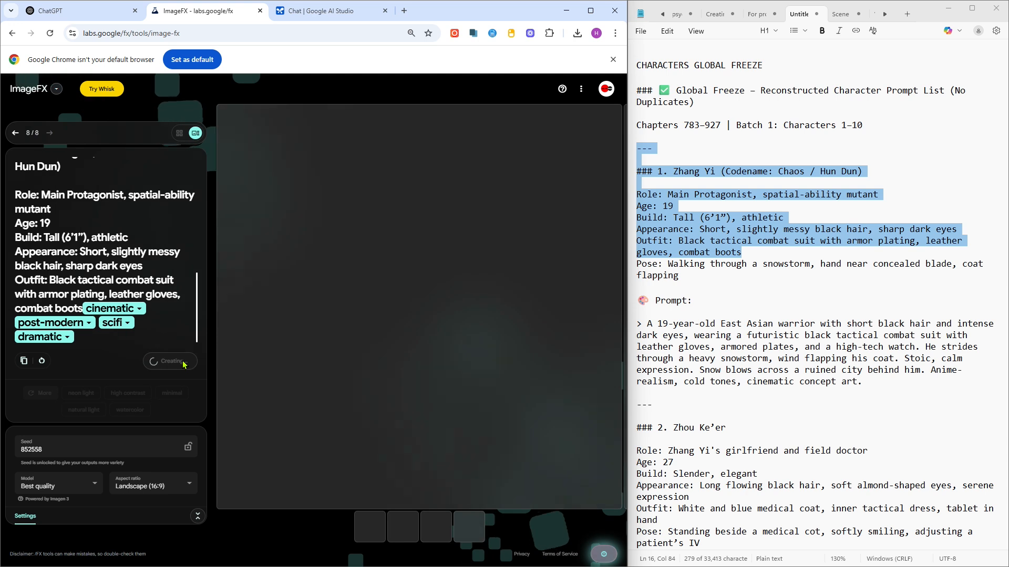
- Browse through the newly generated car images
{"action": "left_click", "coordinate": [65, 337]}
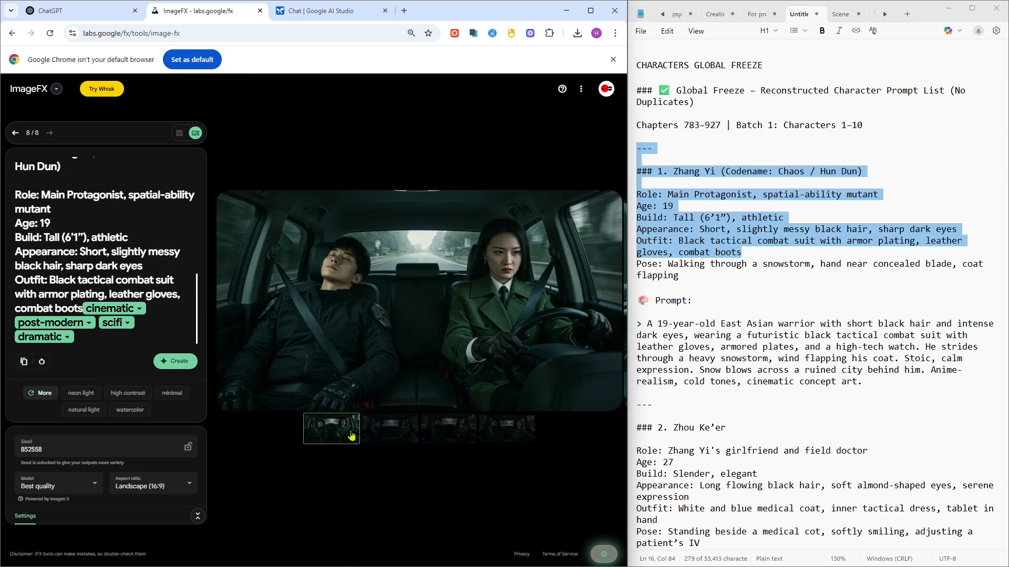
{"action": "key", "text": "Right"}
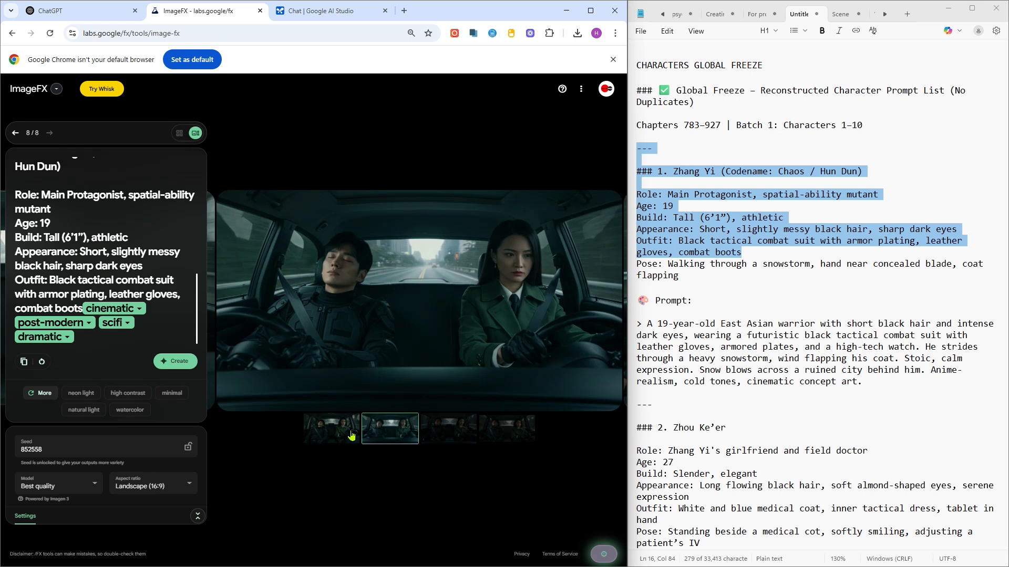
{"action": "key", "text": "Right"}
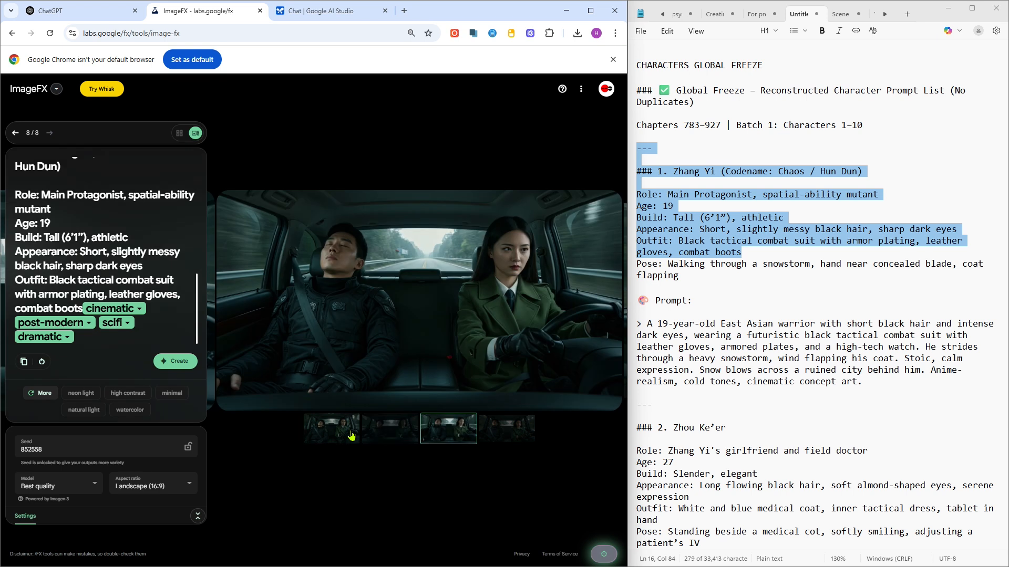
{"action": "key", "text": "Right"}
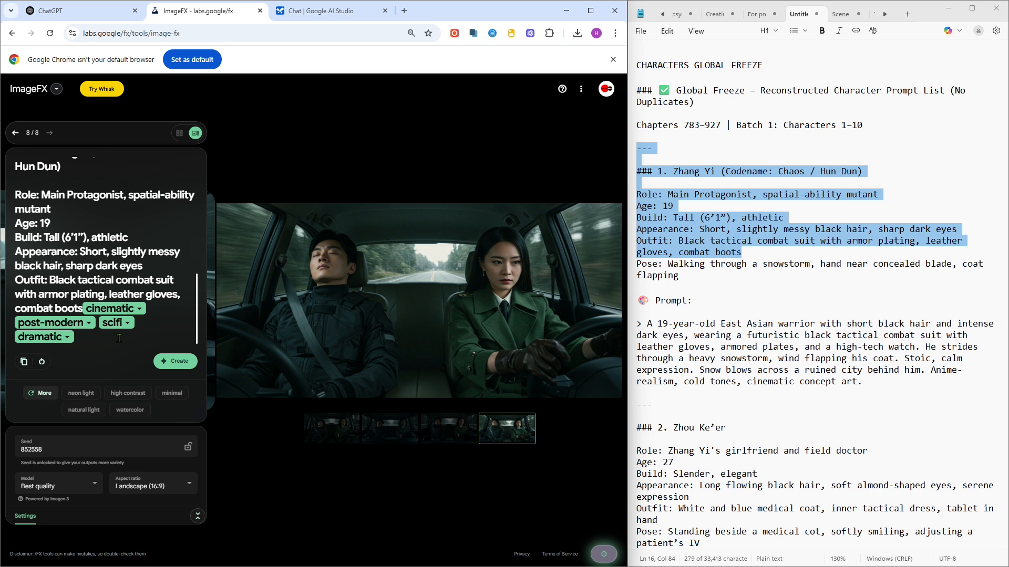
{"action": "scroll", "coordinate": [102, 242], "scroll_direction": "up", "scroll_amount": 6}
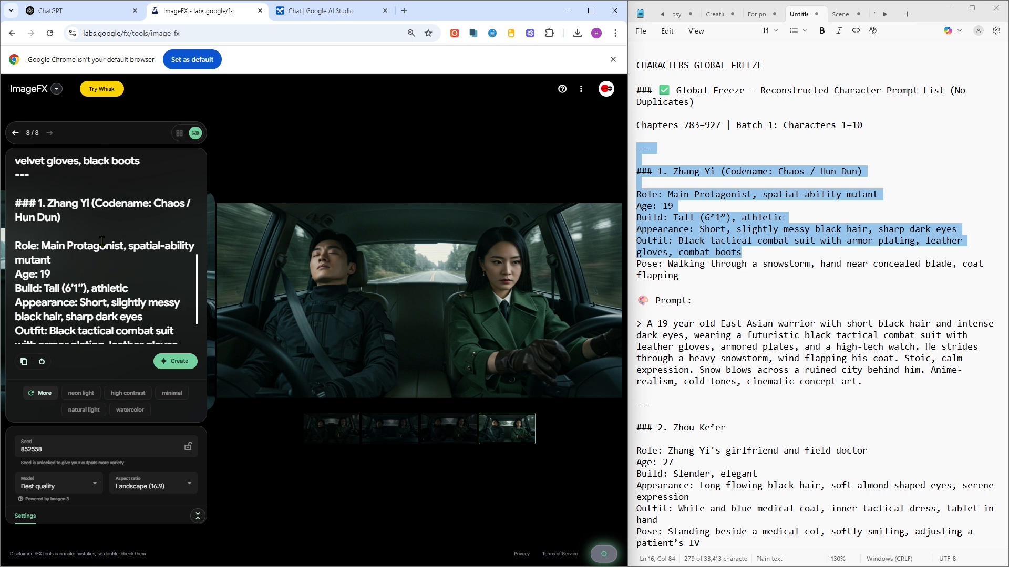
- Copy the "---" separator from the notes and paste it below the style line in the prompt, generating images
{"action": "left_click", "coordinate": [666, 158]}
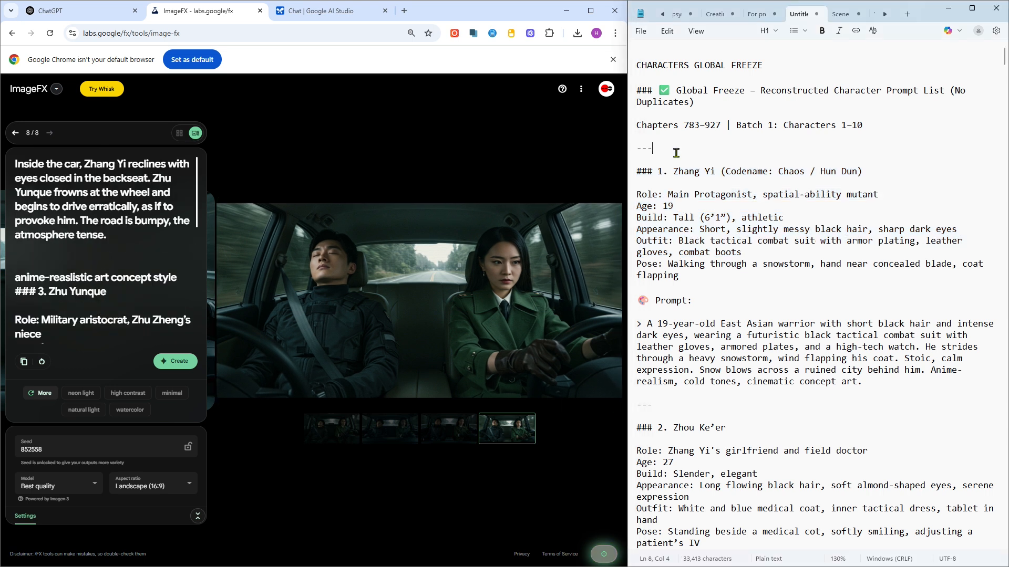
{"action": "left_click_drag", "start_coordinate": [645, 156], "coordinate": [643, 142]}
{"action": "key", "text": "ctrl+c"}
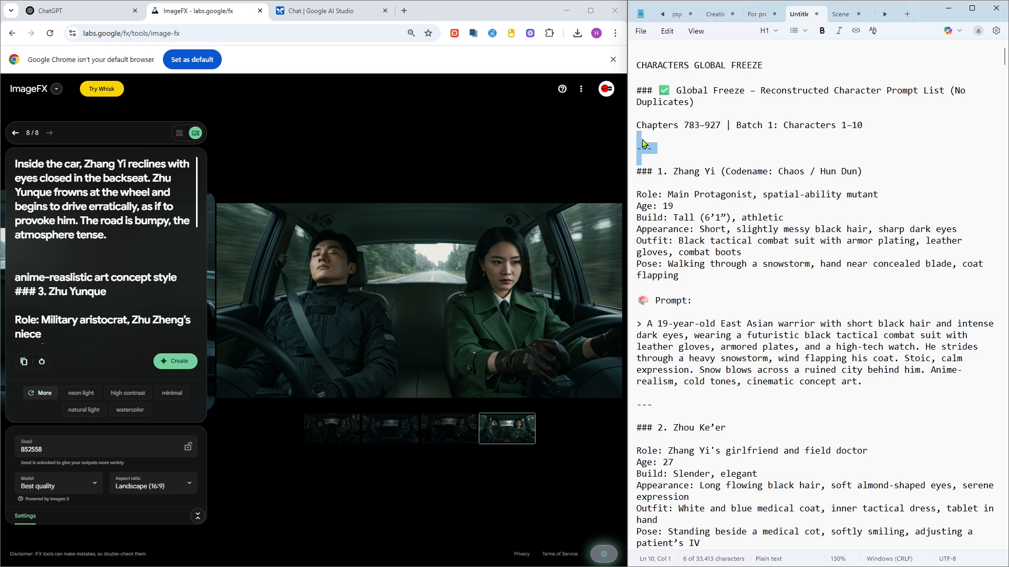
{"action": "left_click", "coordinate": [189, 272]}
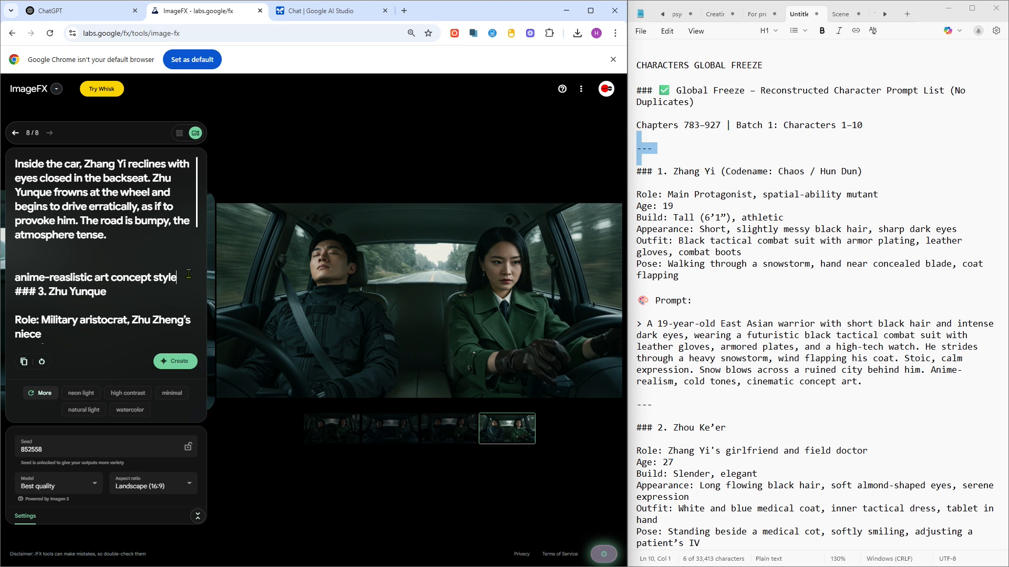
{"action": "key", "text": "Return"}
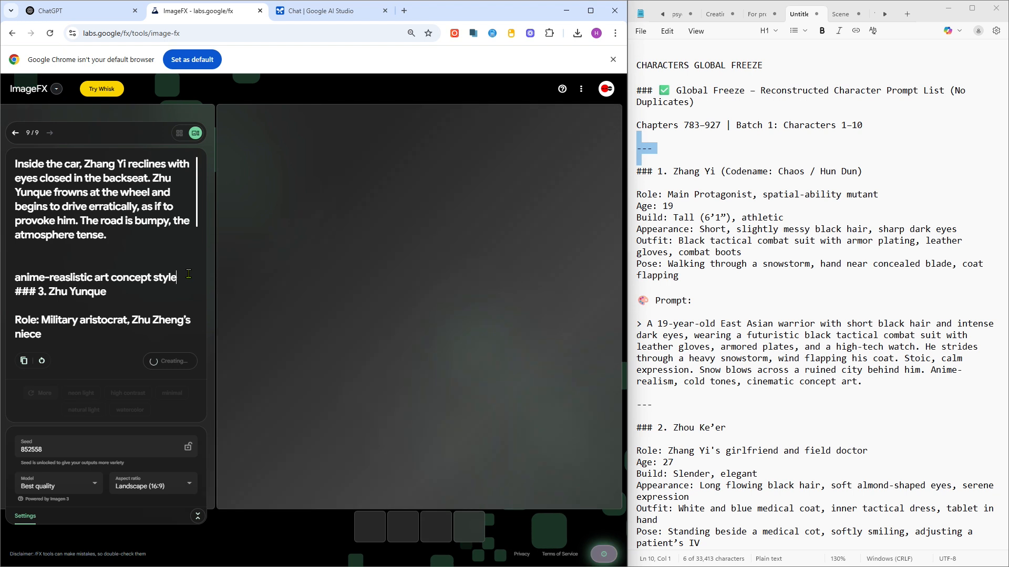
{"action": "key", "text": "ctrl+v"}
- Delete the cinematic and post-modern style chips from the end of the Zhang Yi outfit line in the prompt
{"action": "left_click", "coordinate": [126, 303]}
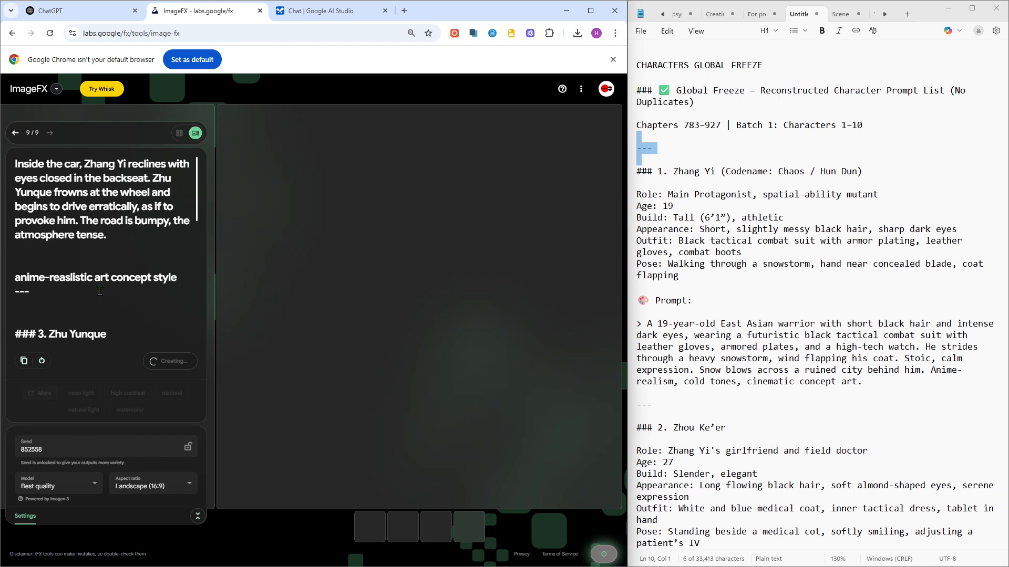
{"action": "scroll", "coordinate": [100, 291], "scroll_direction": "down", "scroll_amount": 6}
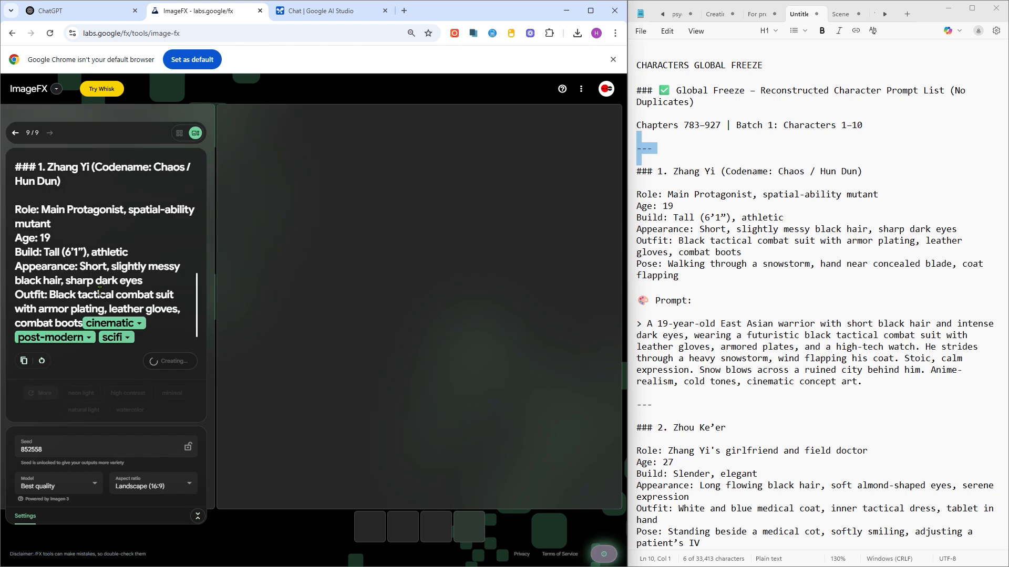
{"action": "scroll", "coordinate": [100, 291], "scroll_direction": "up", "scroll_amount": 3}
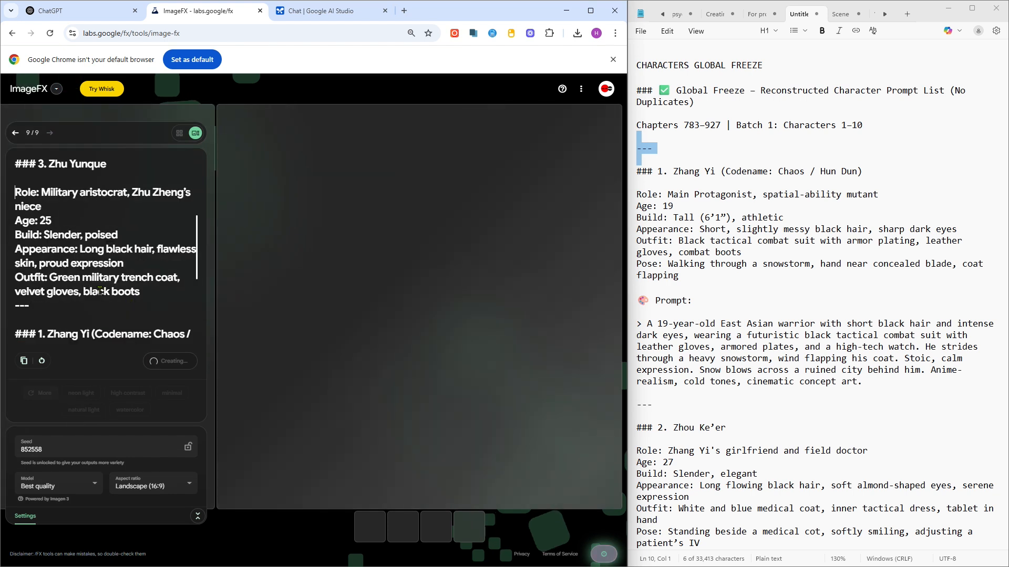
{"action": "key", "text": "Down"}
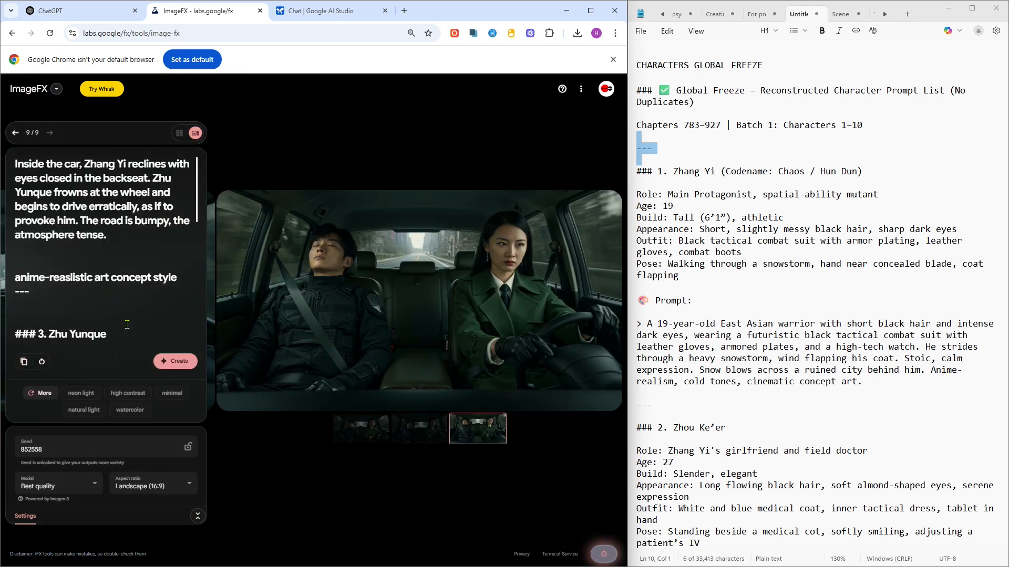
{"action": "scroll", "coordinate": [126, 325], "scroll_direction": "down", "scroll_amount": 3}
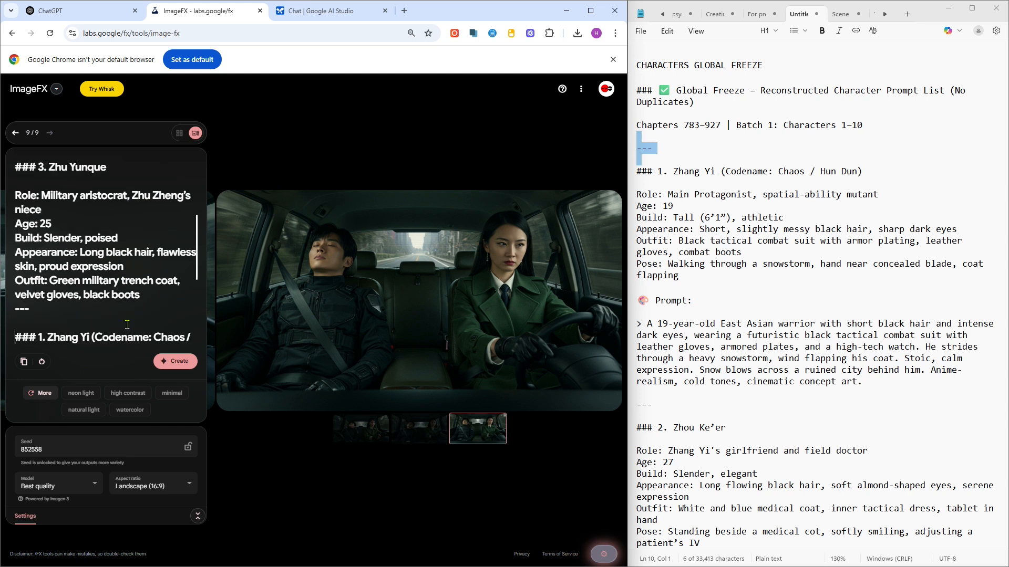
{"action": "scroll", "coordinate": [127, 324], "scroll_direction": "down", "scroll_amount": 3}
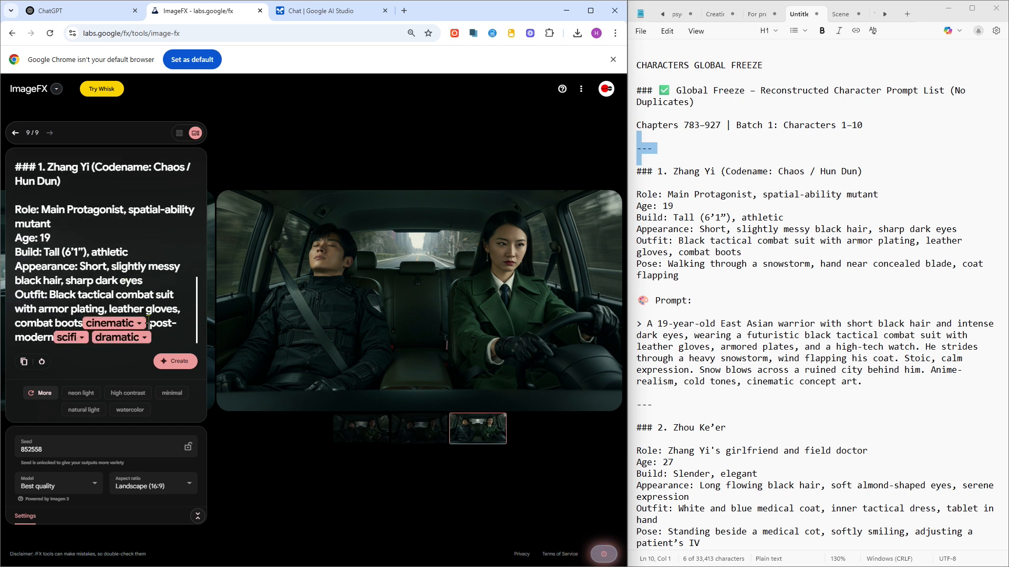
{"action": "left_click", "coordinate": [149, 324]}
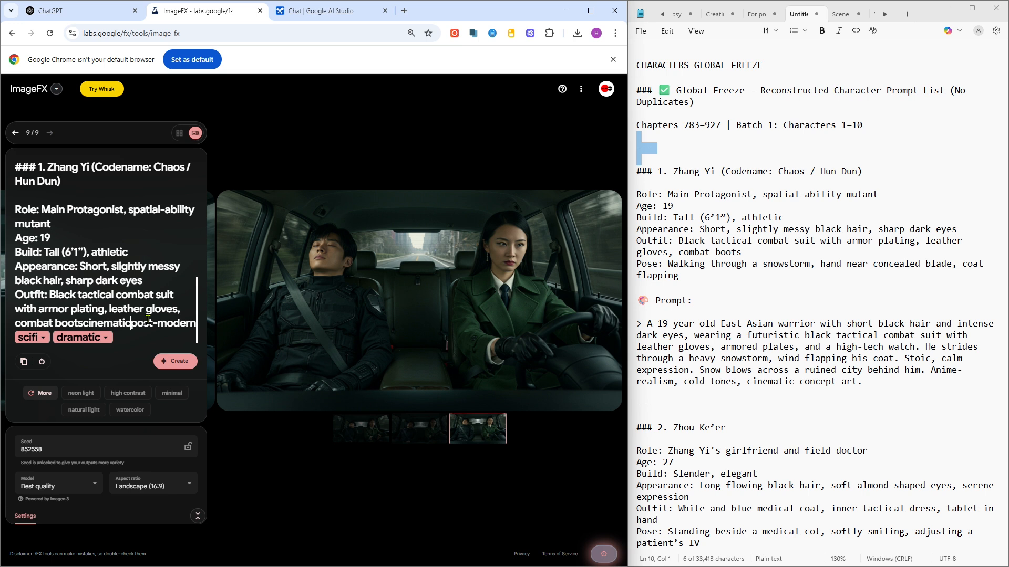
{"action": "left_click_drag", "start_coordinate": [84, 323], "coordinate": [201, 326]}
{"action": "key", "text": "BackSpace"}
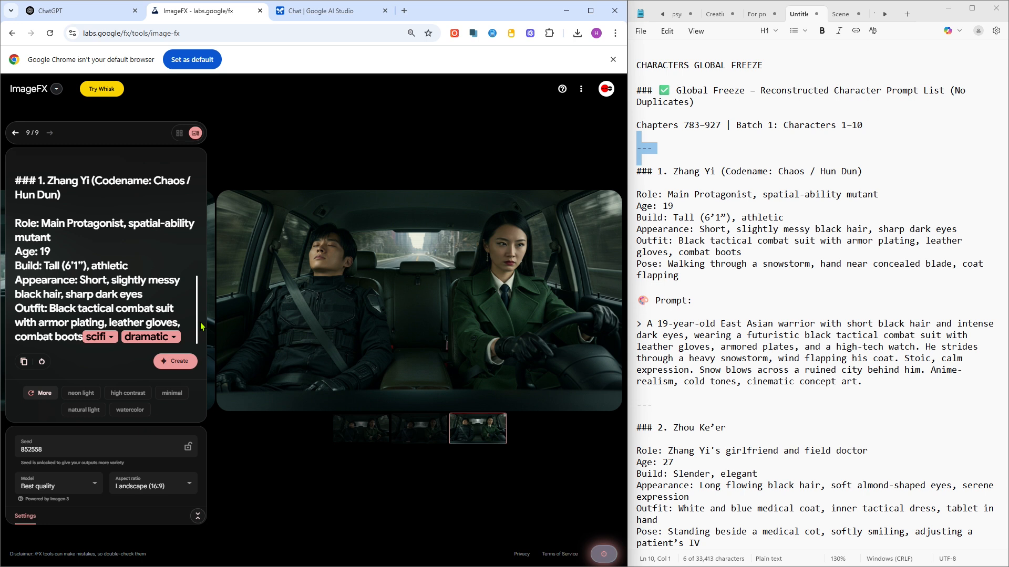
- Generate images from the edited prompt and step back through the new results
{"action": "left_click", "coordinate": [112, 338]}
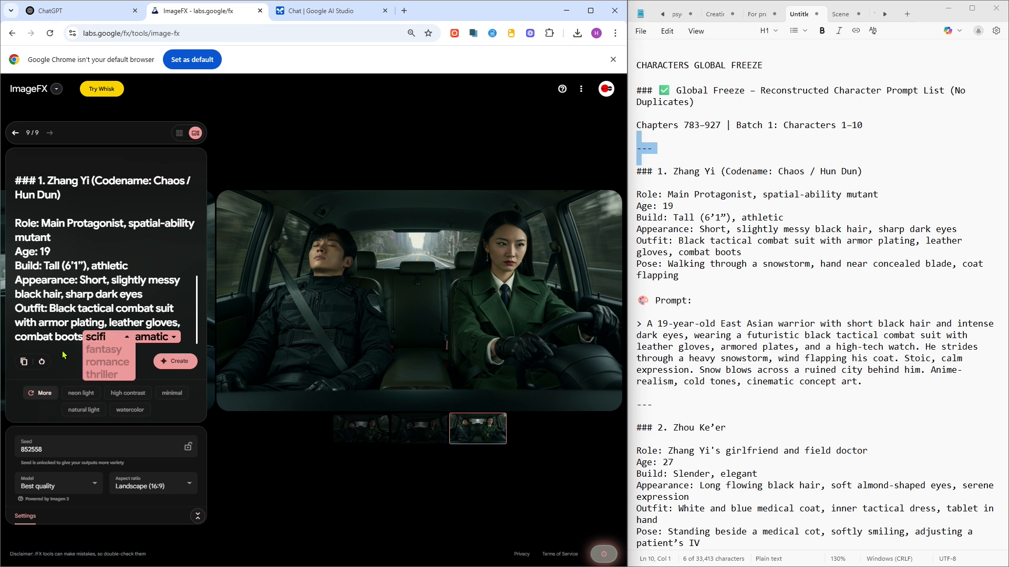
{"action": "left_click", "coordinate": [190, 362]}
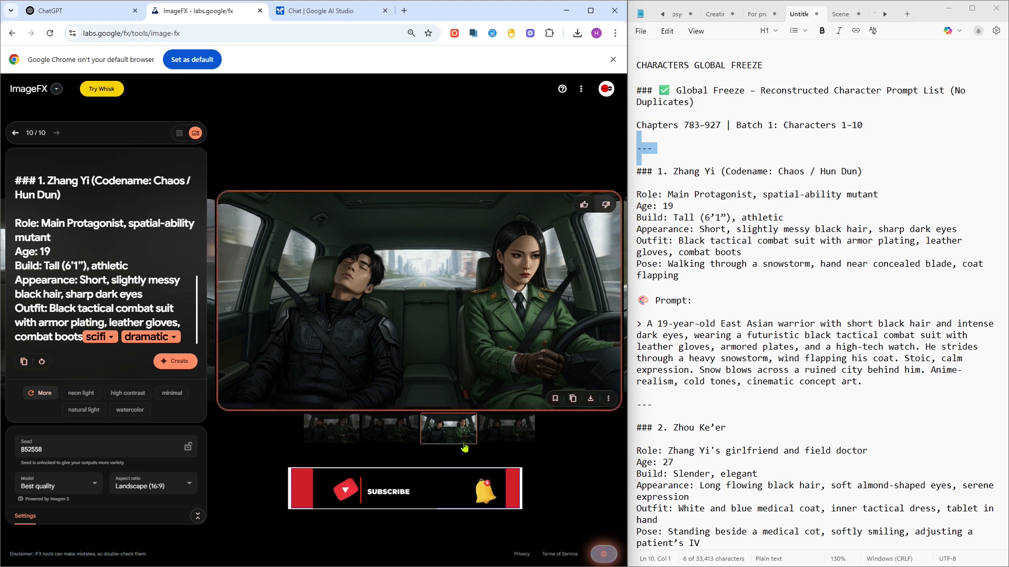
{"action": "key", "text": "Right"}
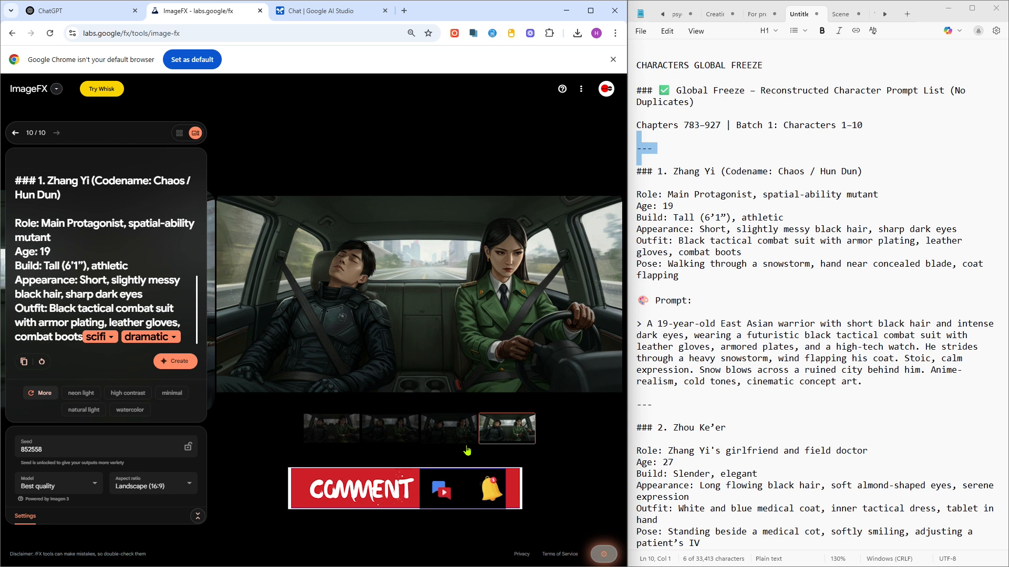
{"action": "key", "text": "Left"}
{"action": "key", "text": "Left"}
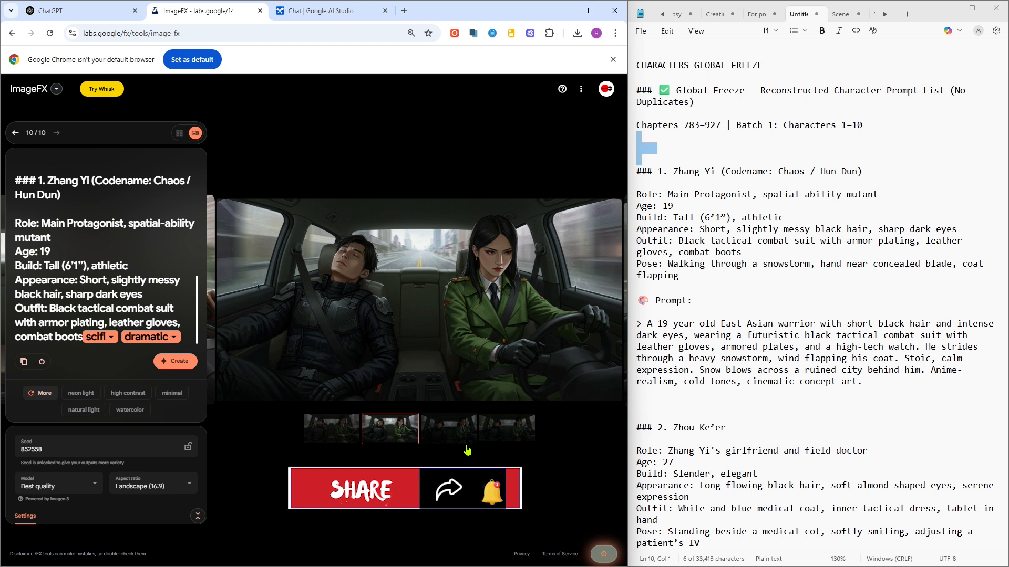
{"action": "key", "text": "Left"}
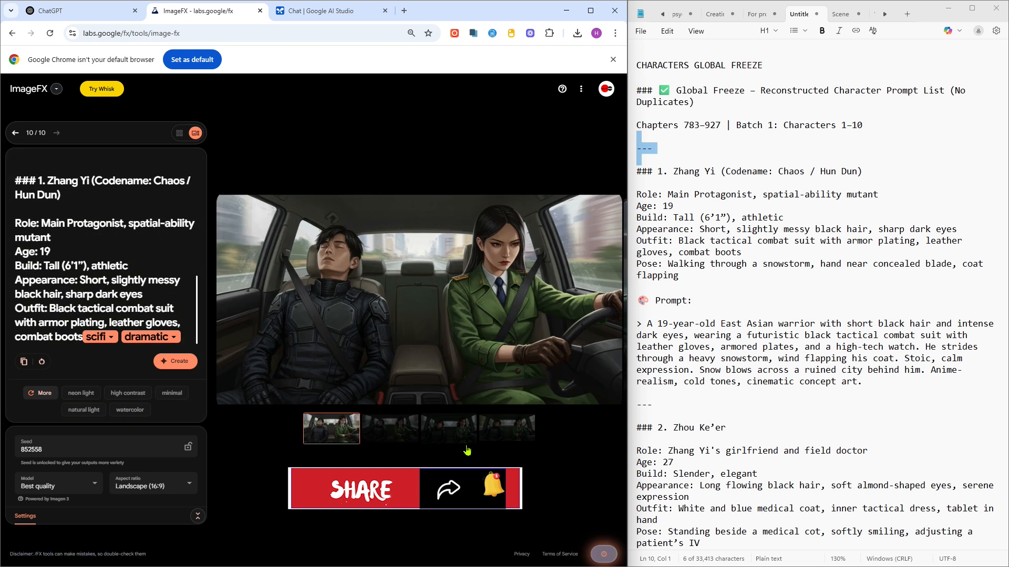